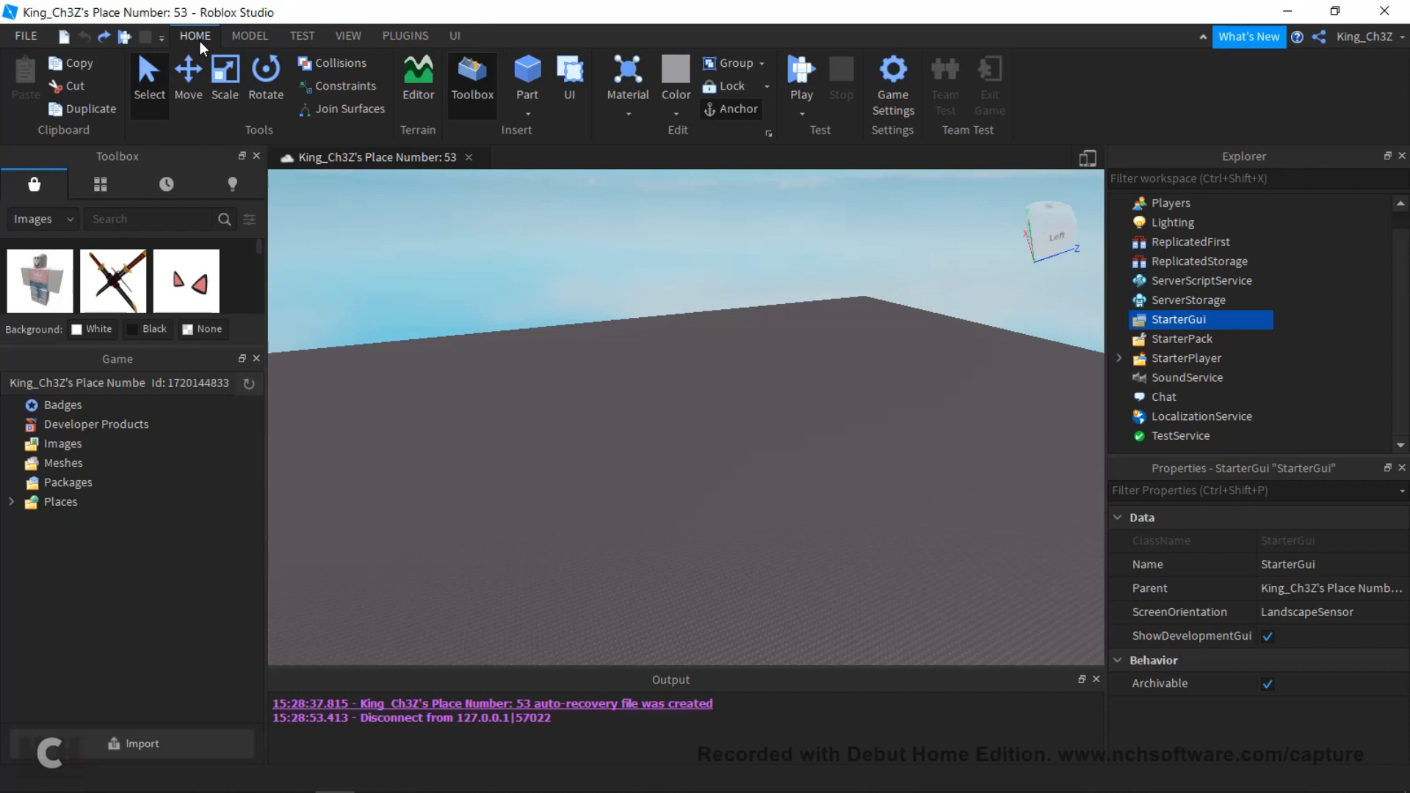
# - Insert a ScreenGui into StarterGui and rename it Shop
pyautogui.moveTo(464, 306); pyautogui.dragTo(467, 302, button='right')
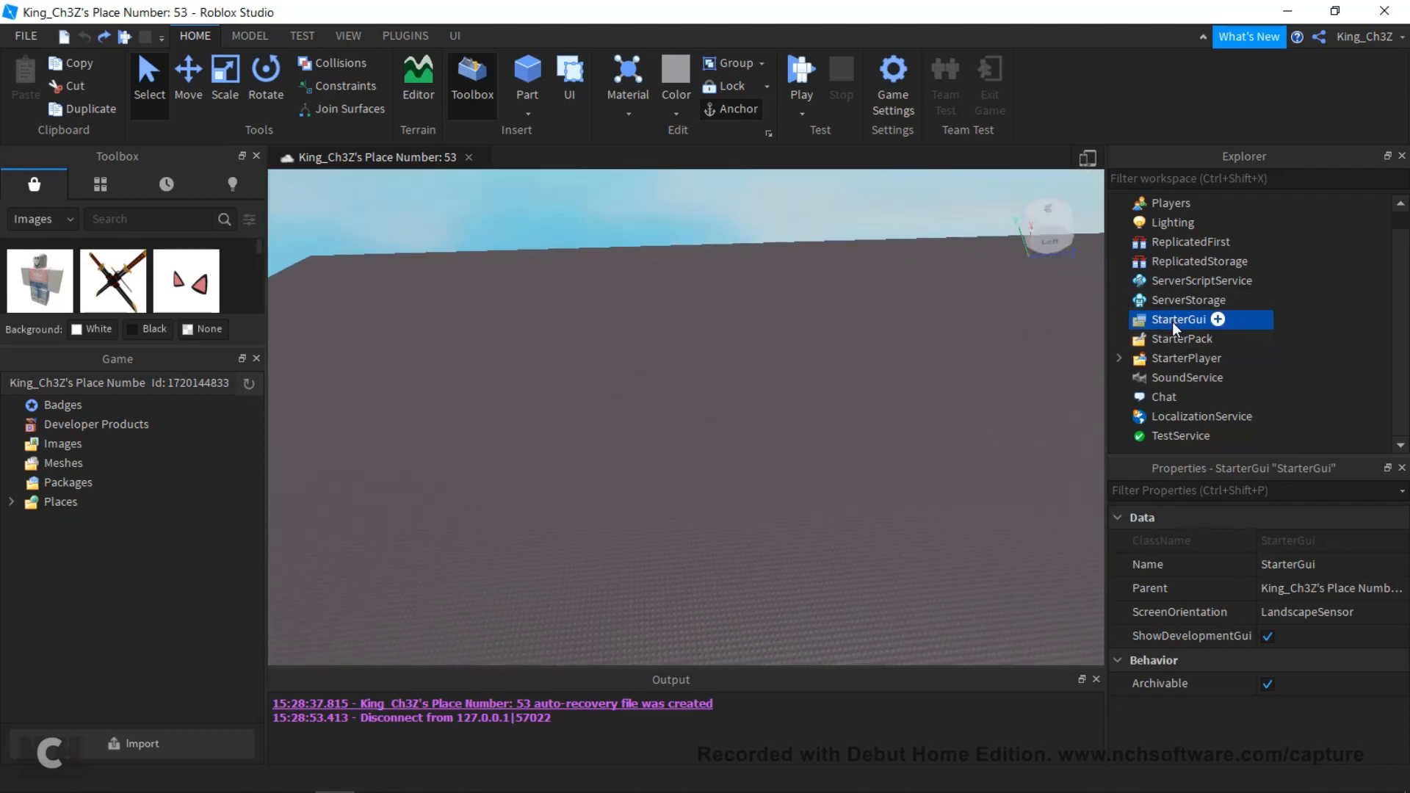
pyautogui.click(1218, 321)
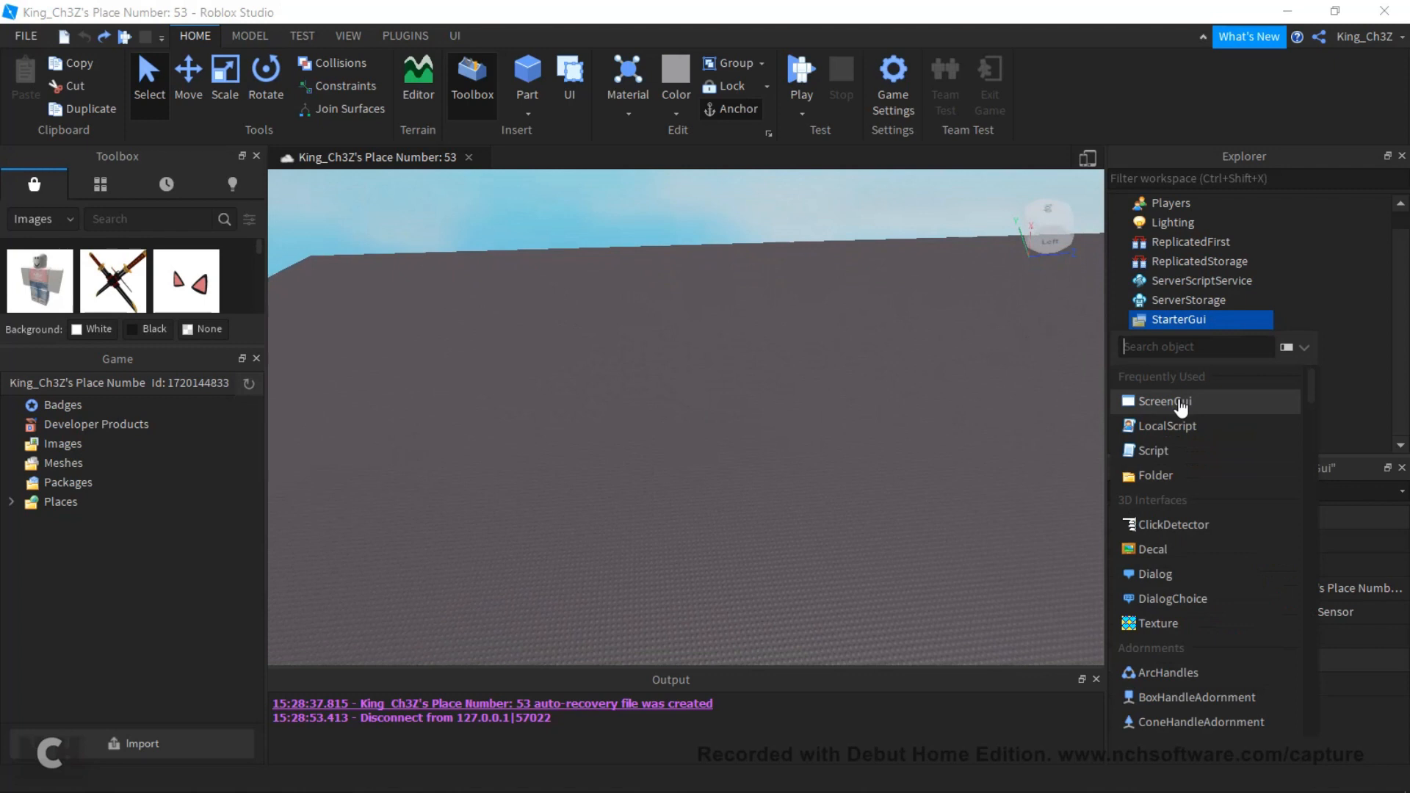
pyautogui.click(1174, 402)
pyautogui.click(1180, 341)
pyautogui.click(1179, 341)
pyautogui.write('Shop')
pyautogui.press('Return')
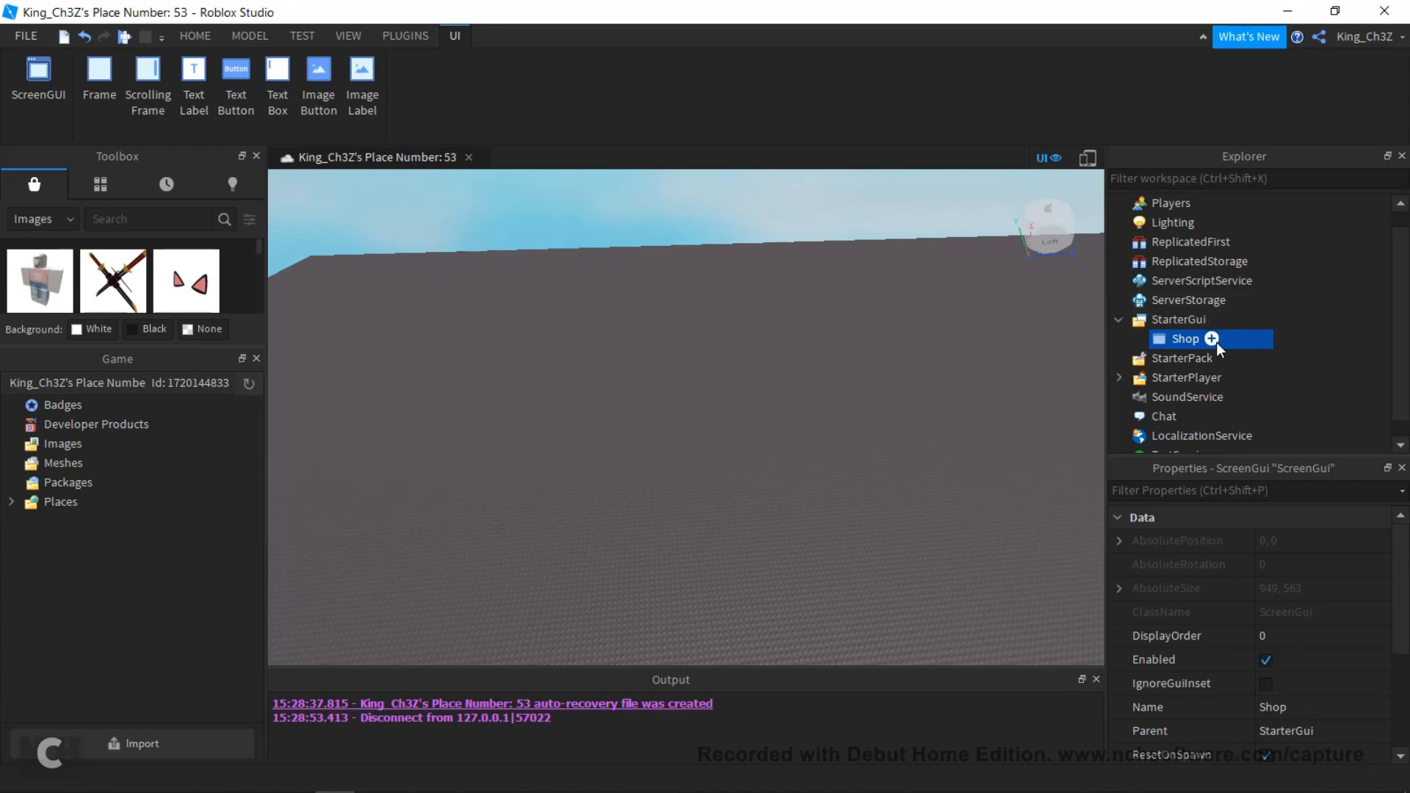
# - Add a Frame to the Shop ScreenGui and move it to about the middle of the viewport
pyautogui.click(1212, 339)
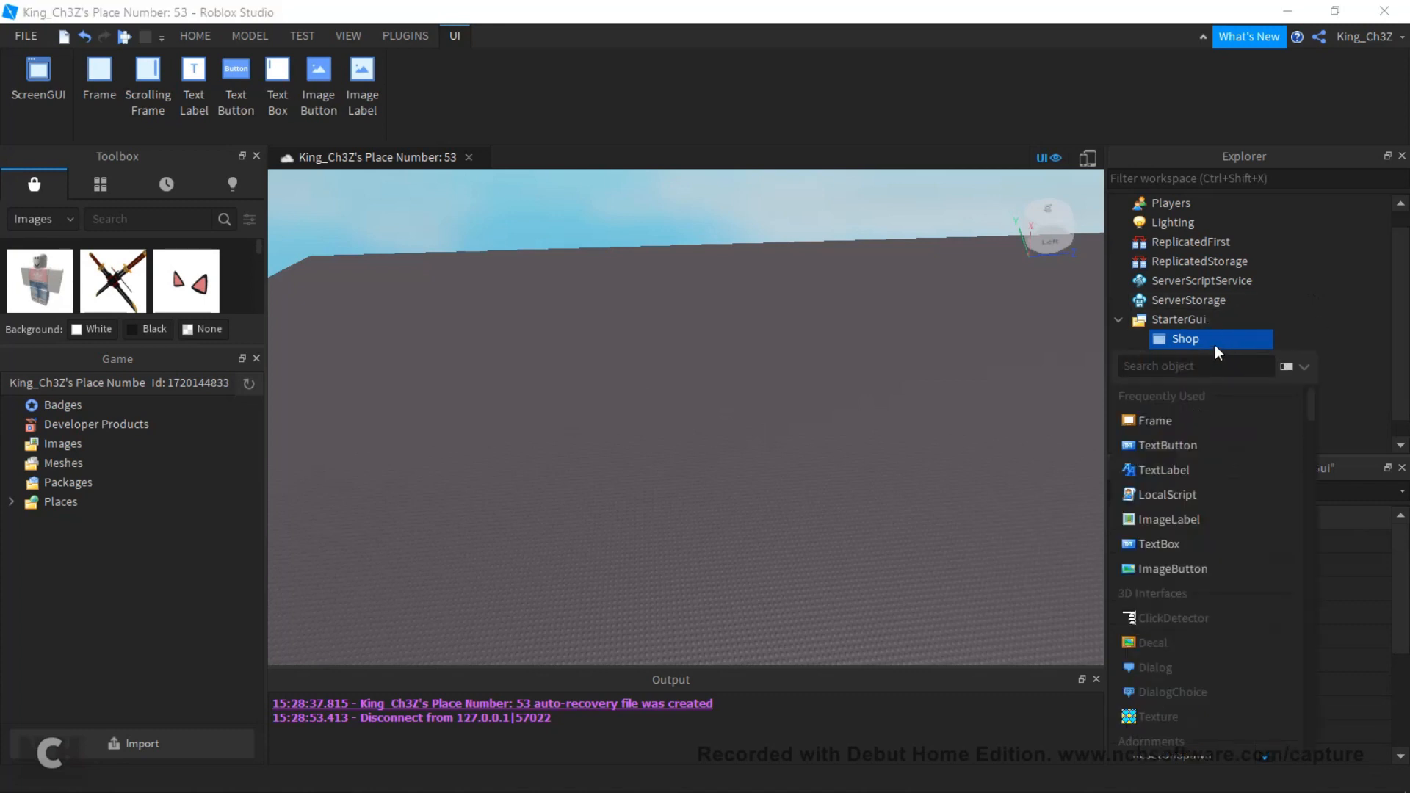
pyautogui.click(1160, 420)
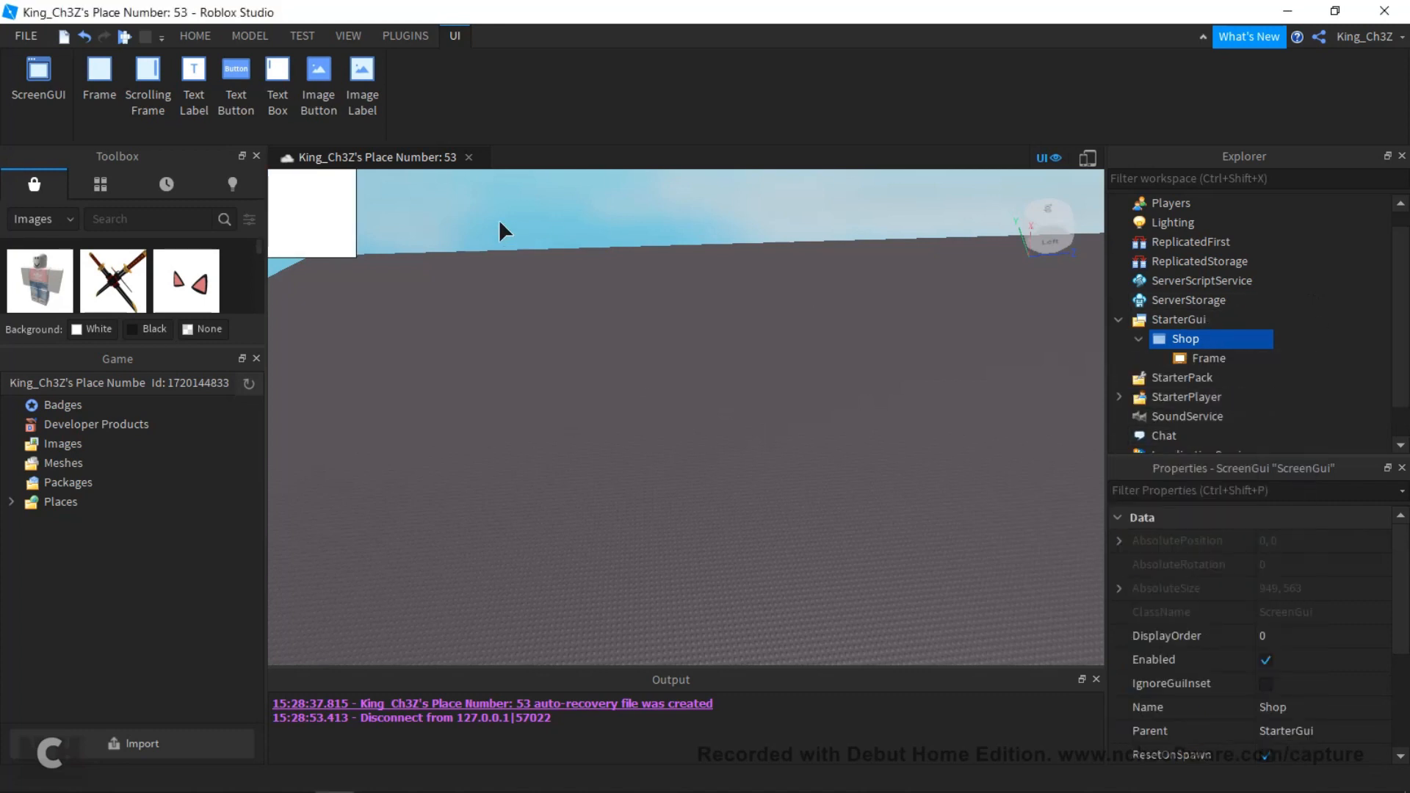
pyautogui.click(322, 209)
pyautogui.moveTo(321, 209); pyautogui.dragTo(657, 424)
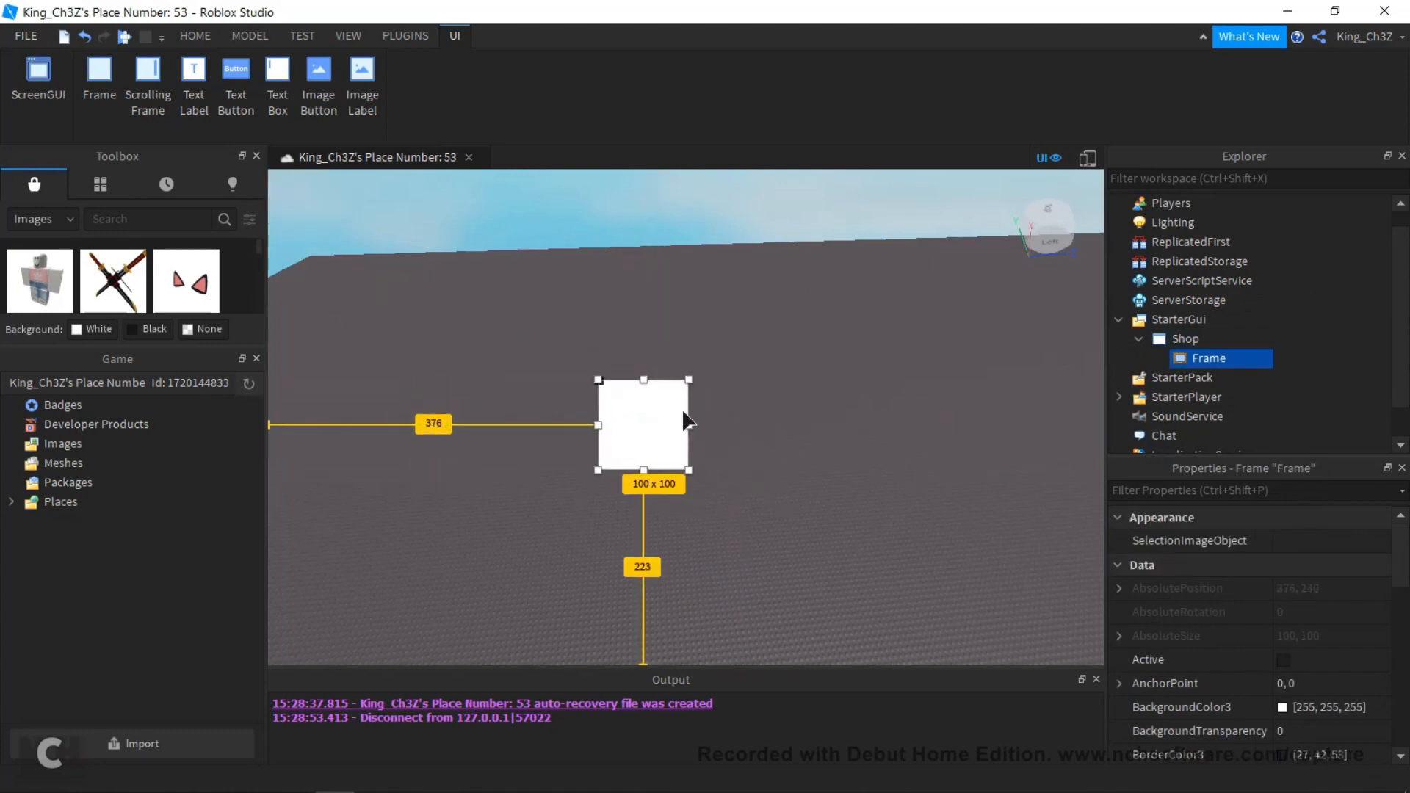
# - Rename the new frame inside the Shop ScreenGui as Shop
pyautogui.doubleClick(1174, 356)
pyautogui.write('Shop')
pyautogui.press('Return')
pyautogui.click(685, 375)
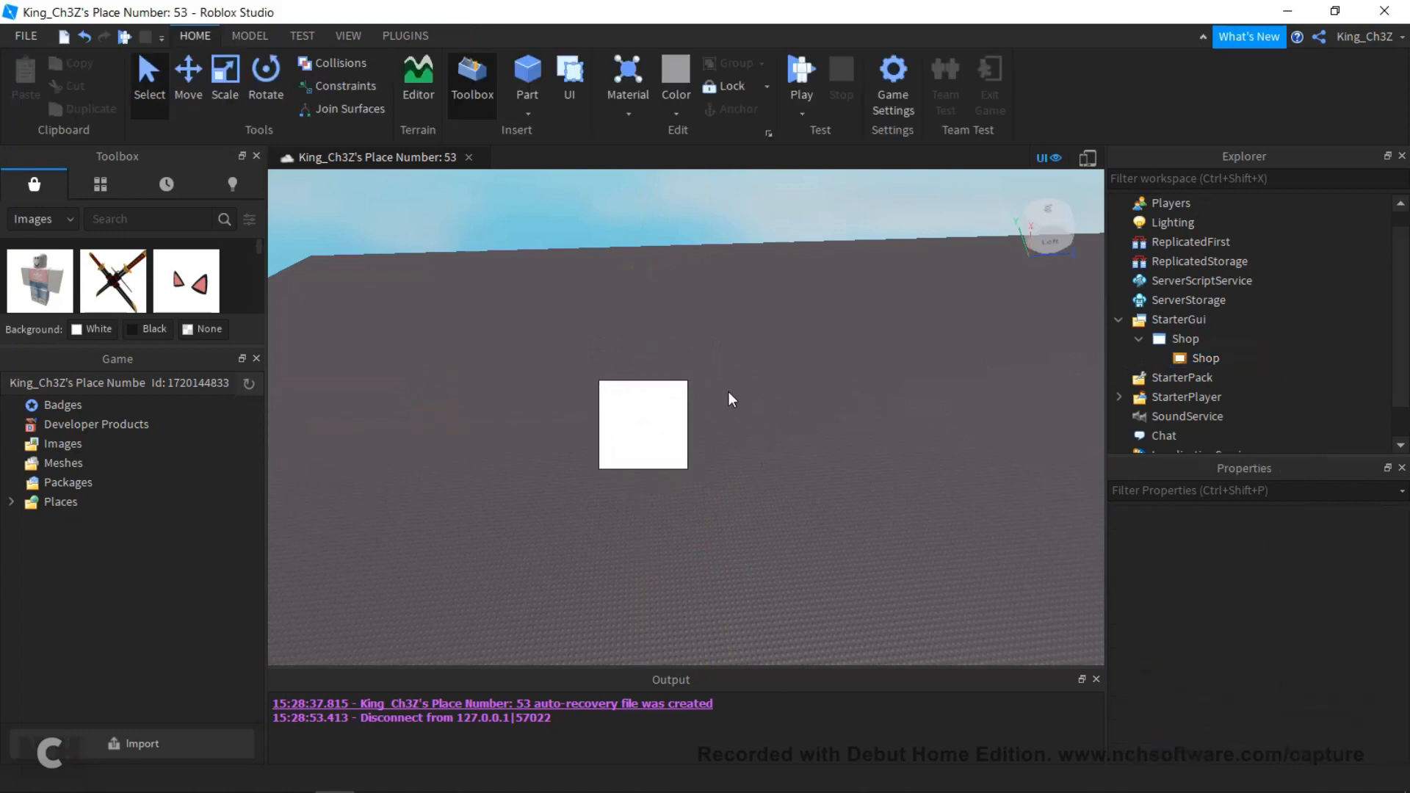
# - Enlarge the Shop frame to about 378 x 431 and position it near the middle of the viewport
pyautogui.click(1175, 377)
pyautogui.click(1193, 357)
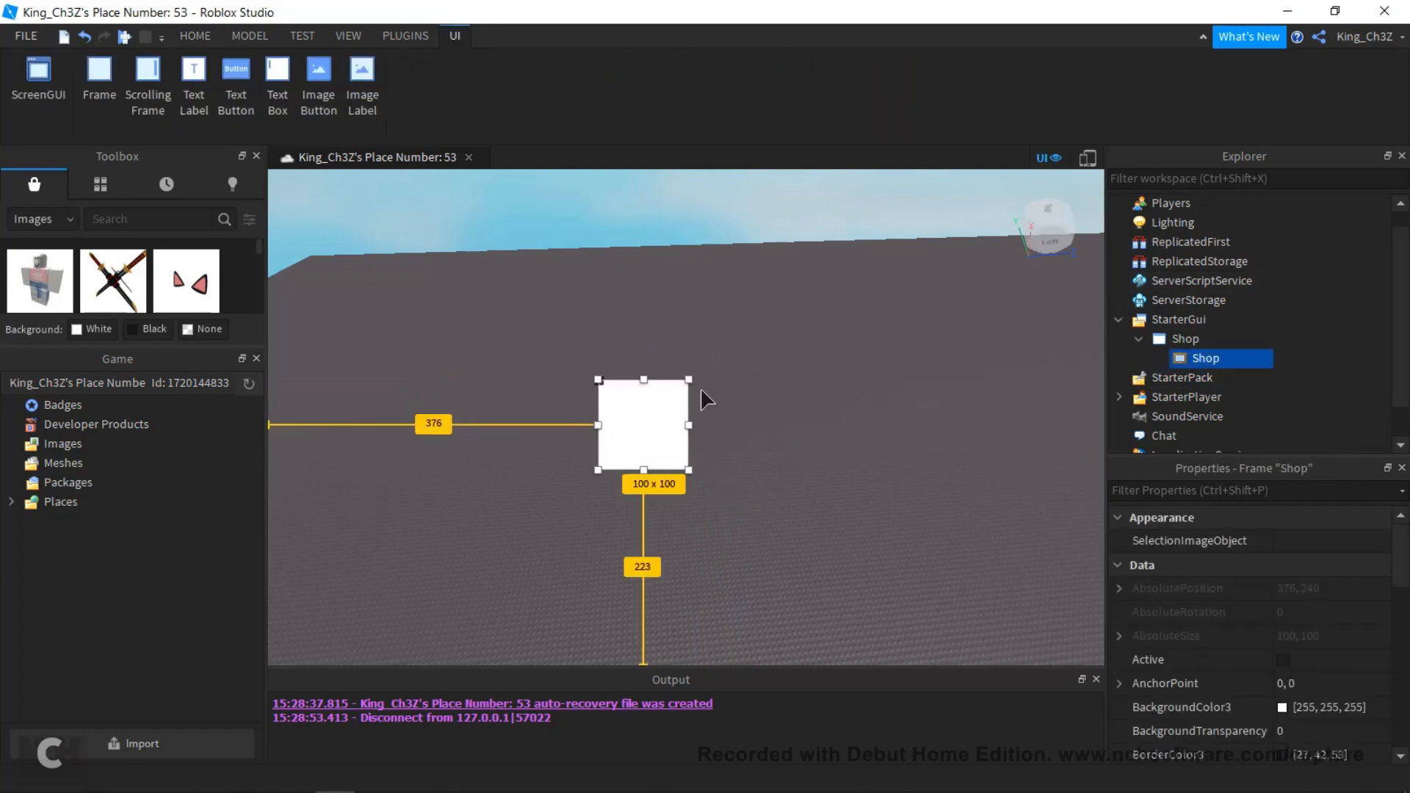
pyautogui.moveTo(688, 380); pyautogui.dragTo(932, 179)
pyautogui.moveTo(853, 242); pyautogui.dragTo(679, 441)
pyautogui.moveTo(693, 561); pyautogui.dragTo(692, 655)
pyautogui.moveTo(686, 431); pyautogui.dragTo(661, 411)
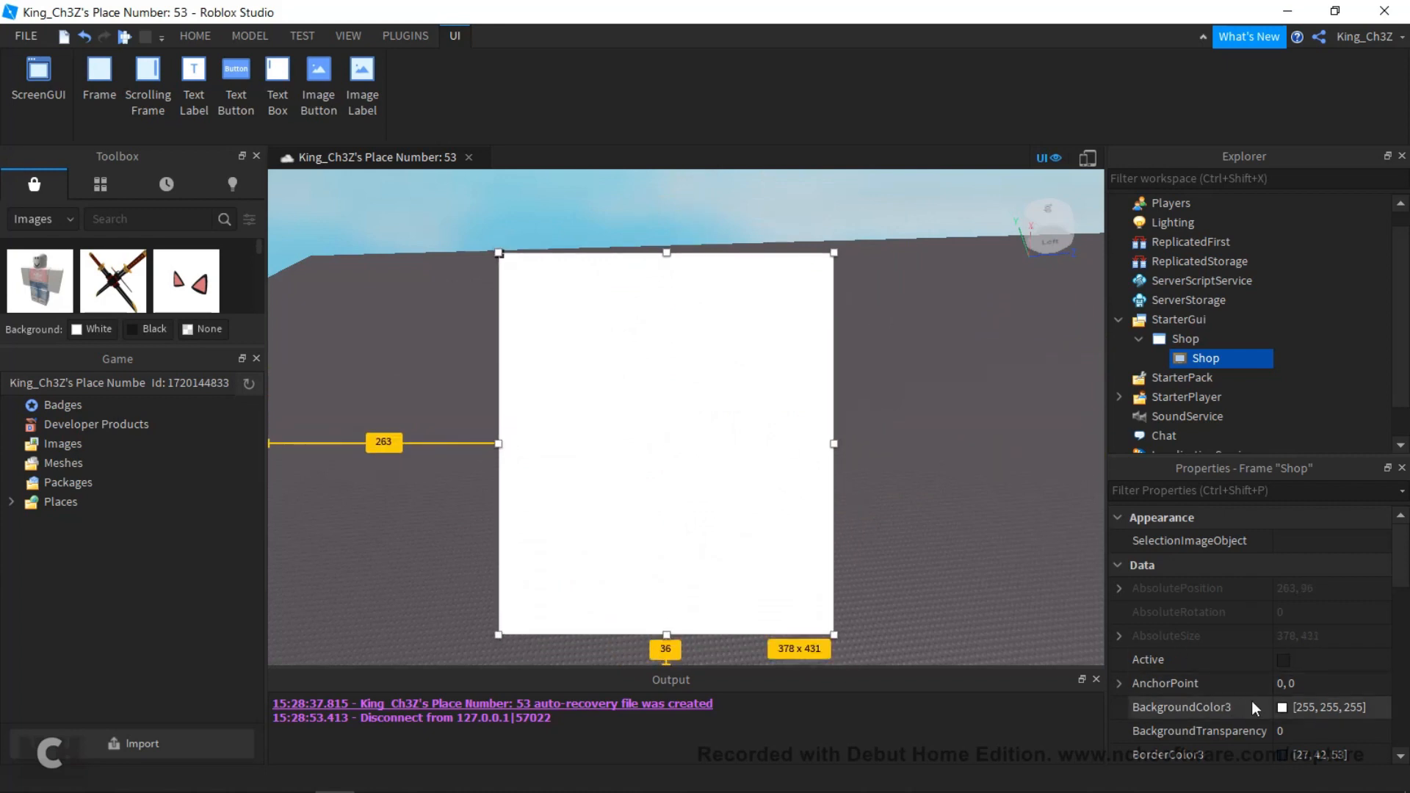
# - Set the Shop frame's background color to bright green [0, 255, 0]
pyautogui.click(1280, 706)
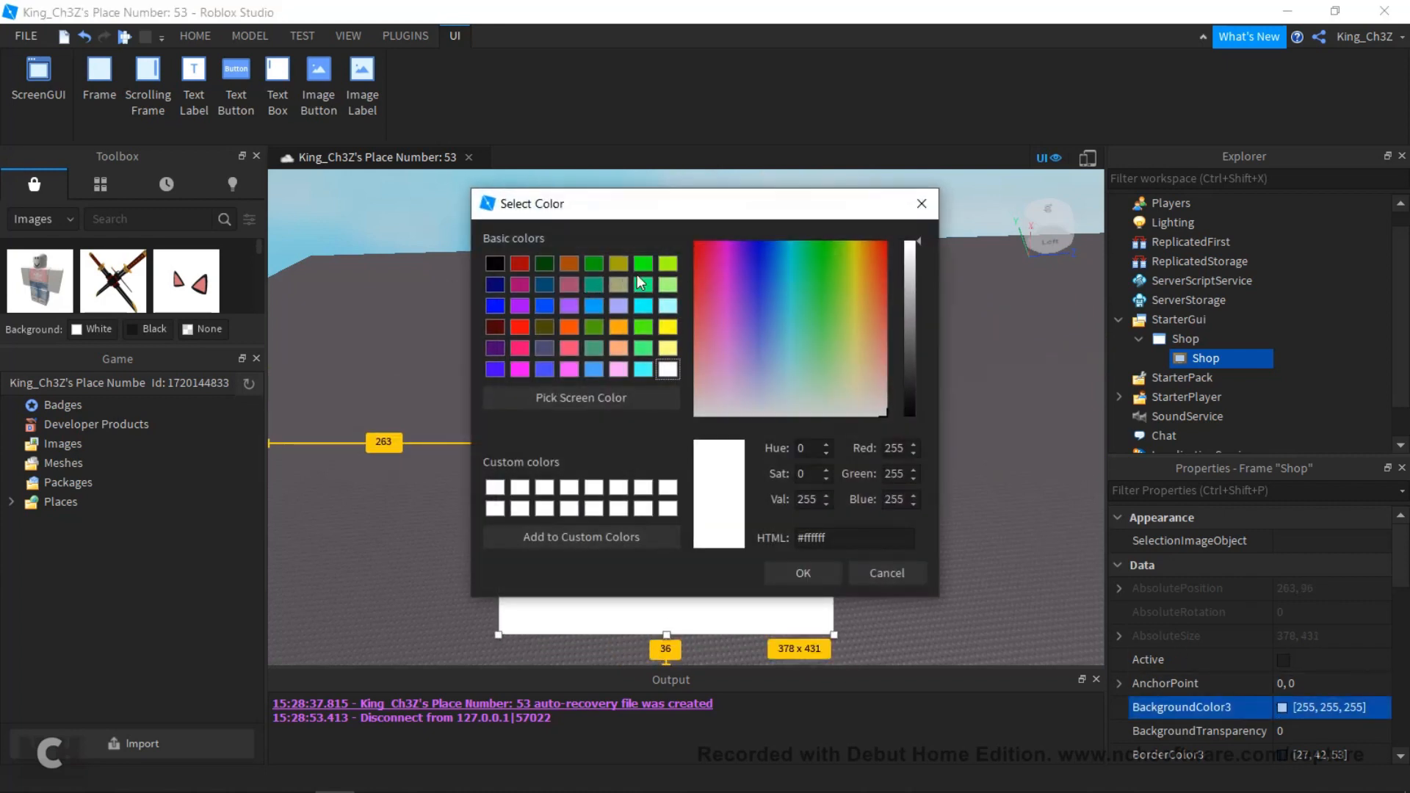
pyautogui.click(642, 266)
pyautogui.click(789, 572)
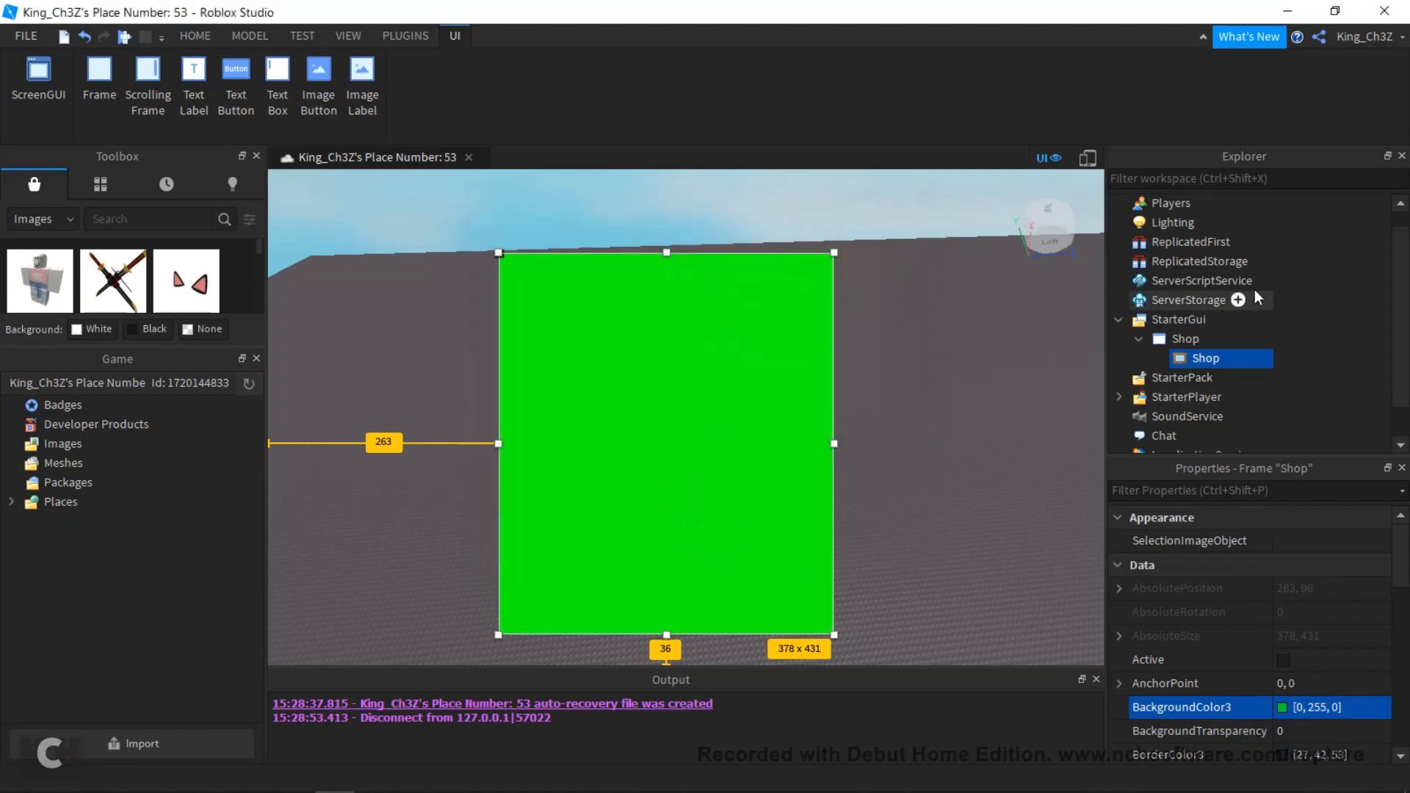
# - Add a TextLabel to the Shop frame and widen it to the frame's full width, about 378 x 50
pyautogui.click(1188, 339)
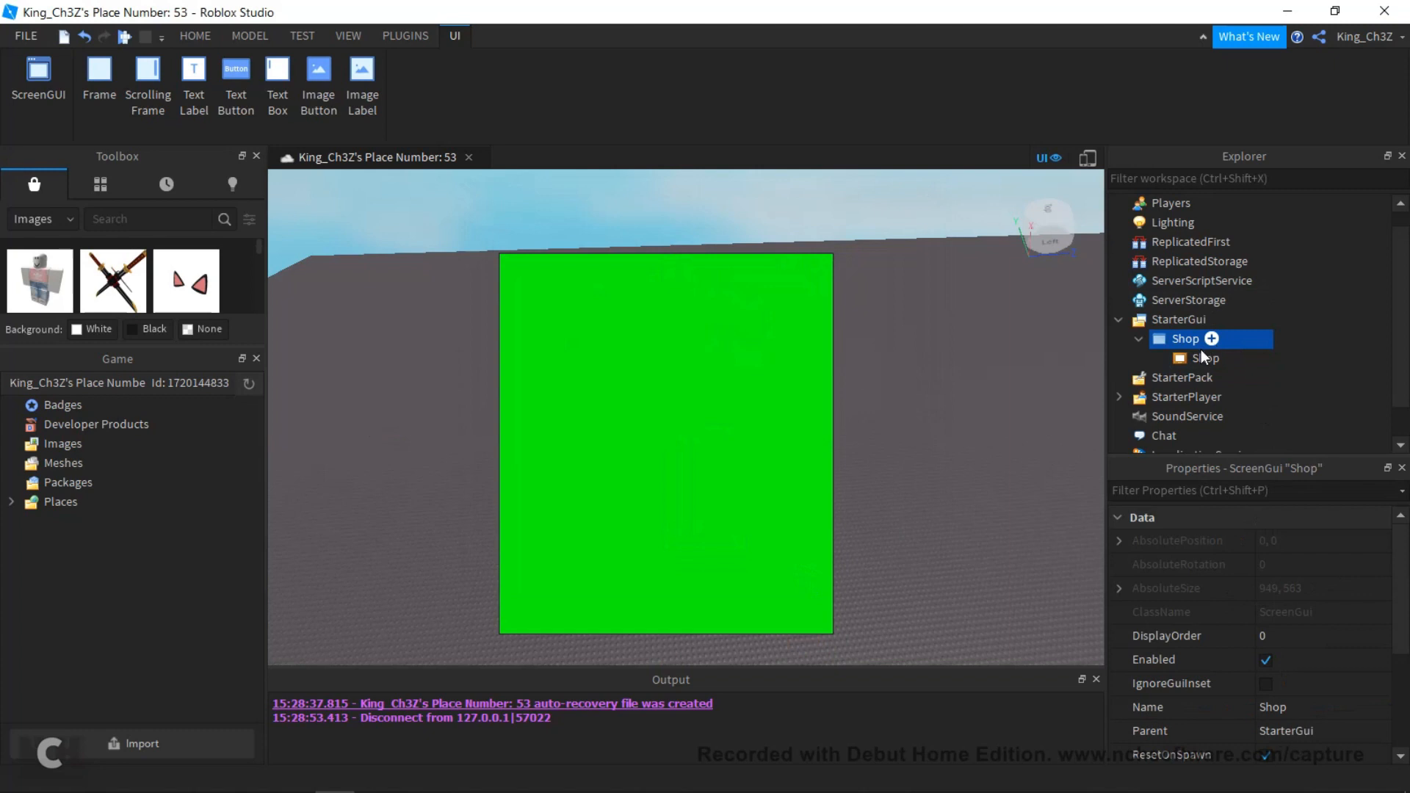
pyautogui.click(1201, 353)
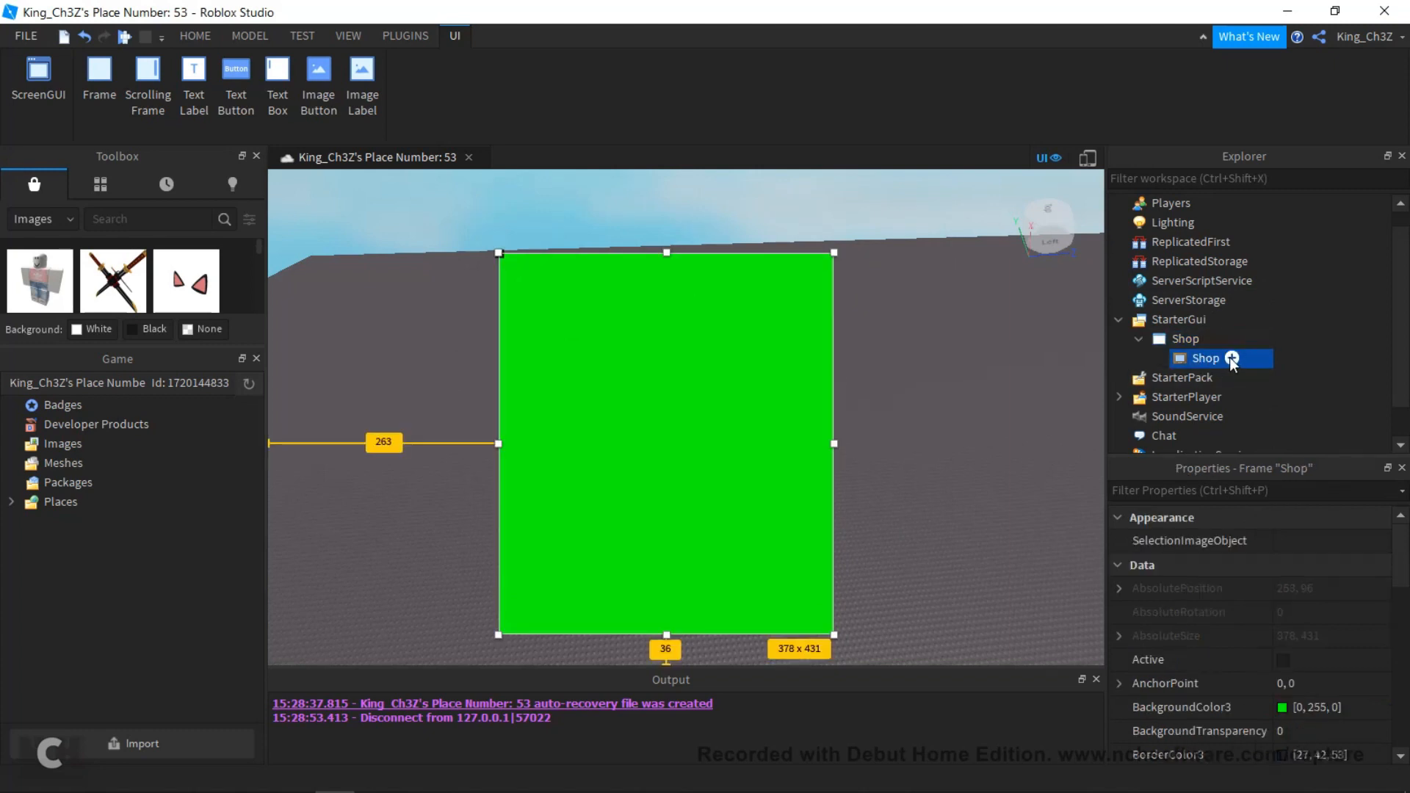
pyautogui.click(1231, 358)
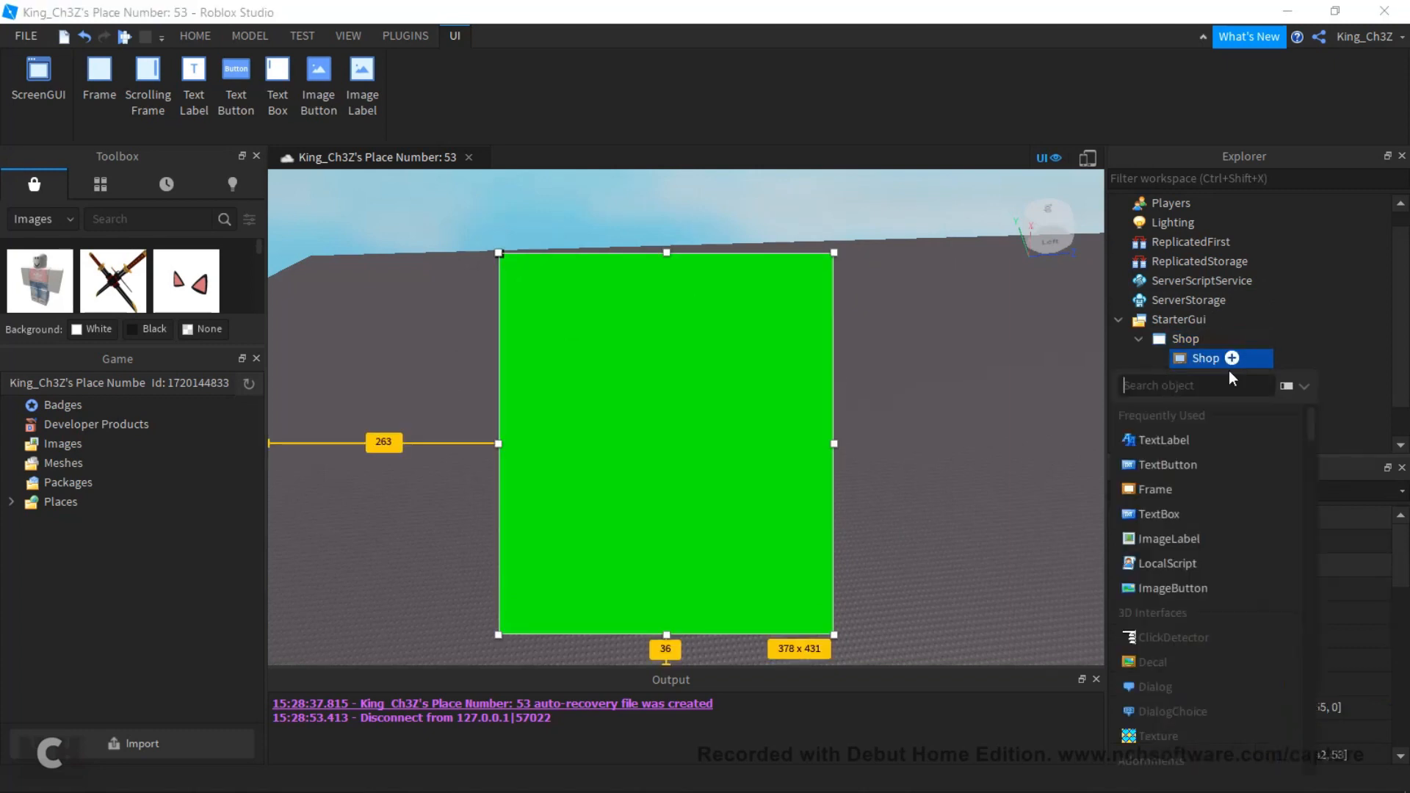
pyautogui.click(1193, 443)
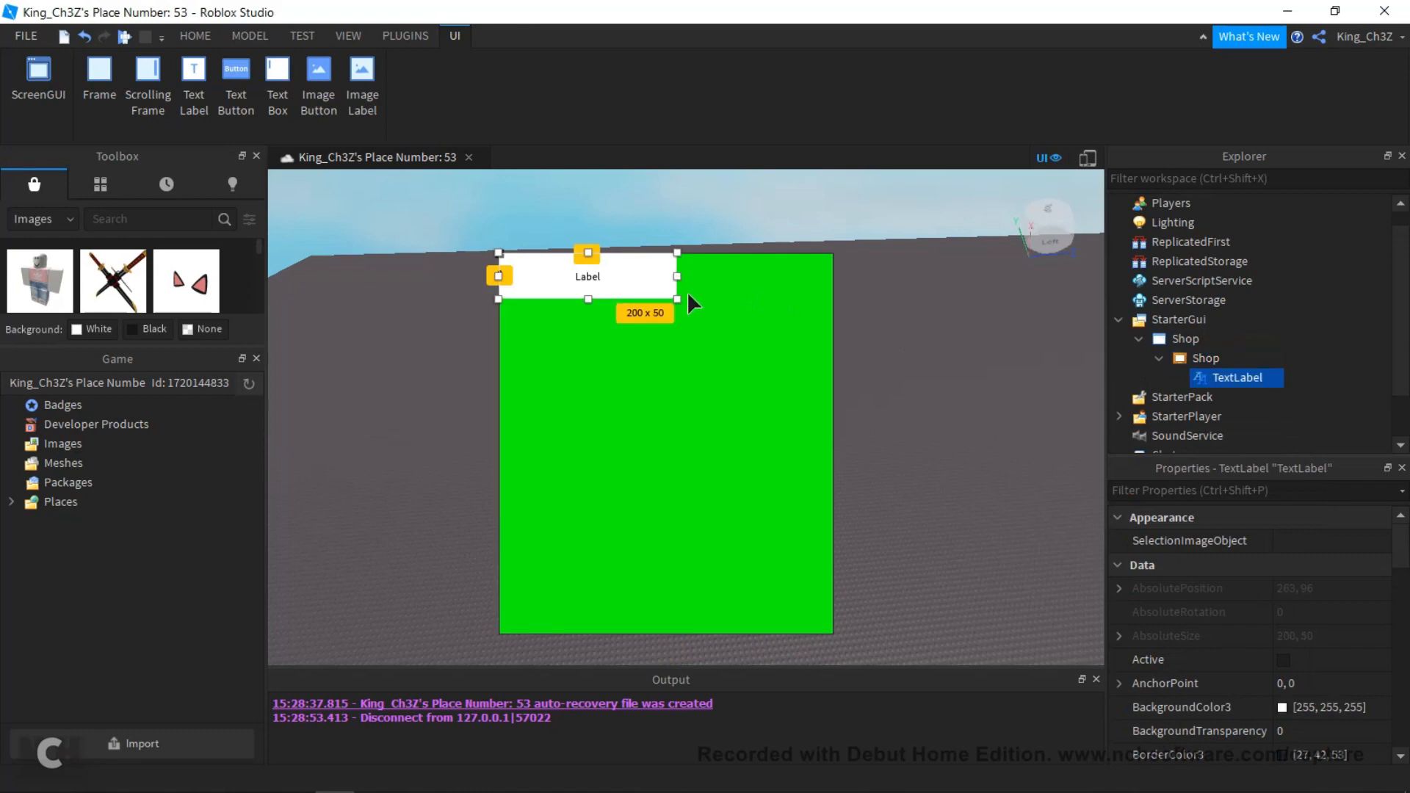
pyautogui.moveTo(676, 277); pyautogui.dragTo(830, 295)
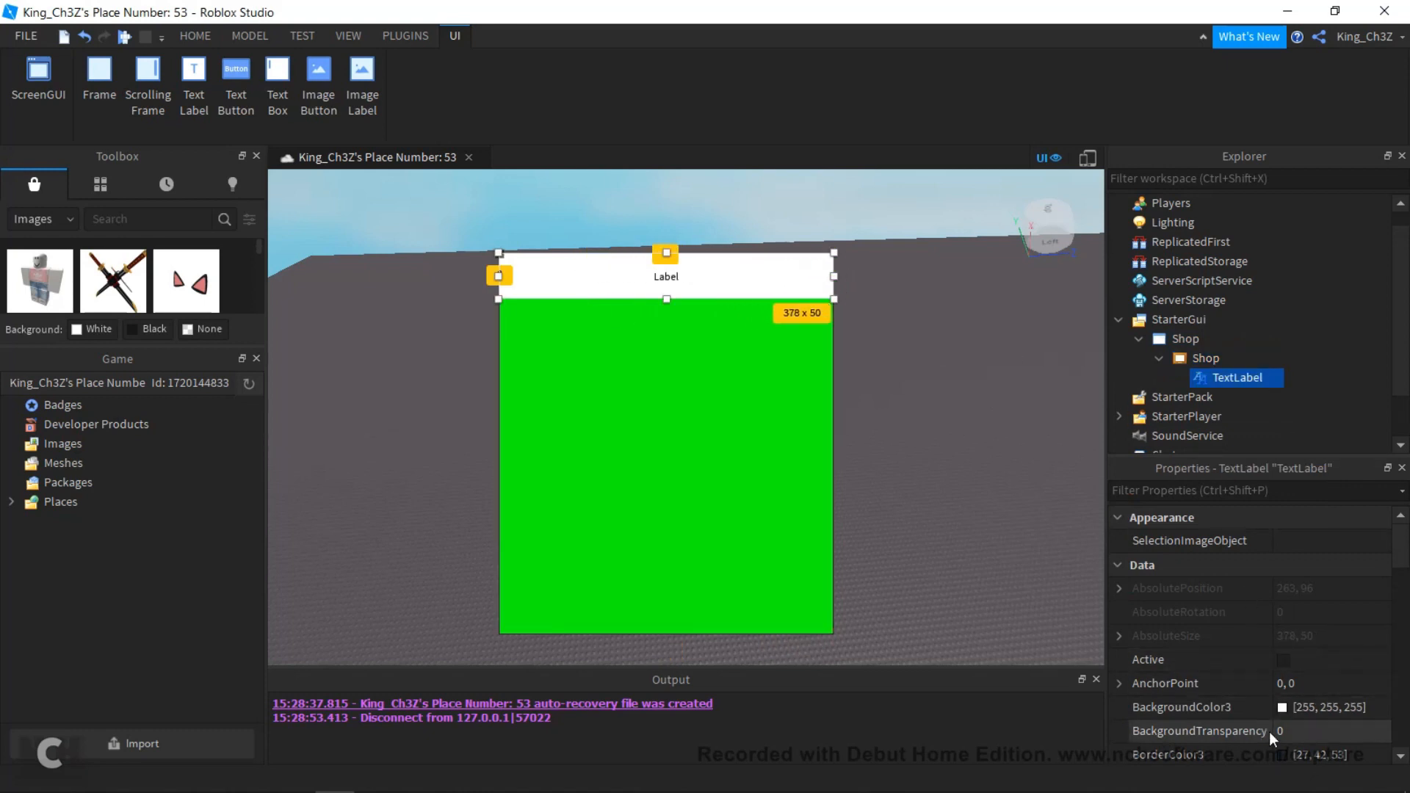
# - Set the text label's background color to bright green [0, 255, 0]
pyautogui.click(1285, 707)
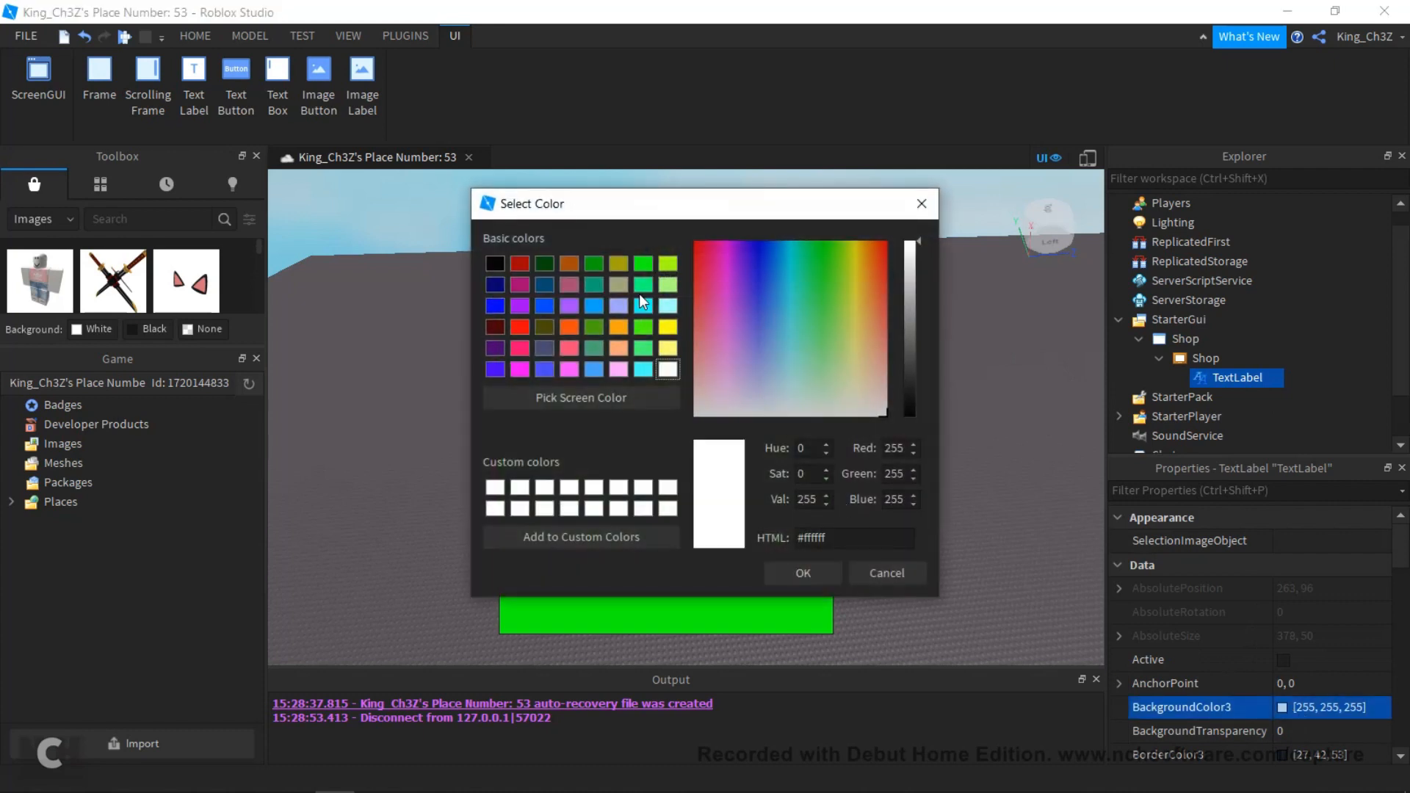
pyautogui.click(644, 263)
pyautogui.click(802, 573)
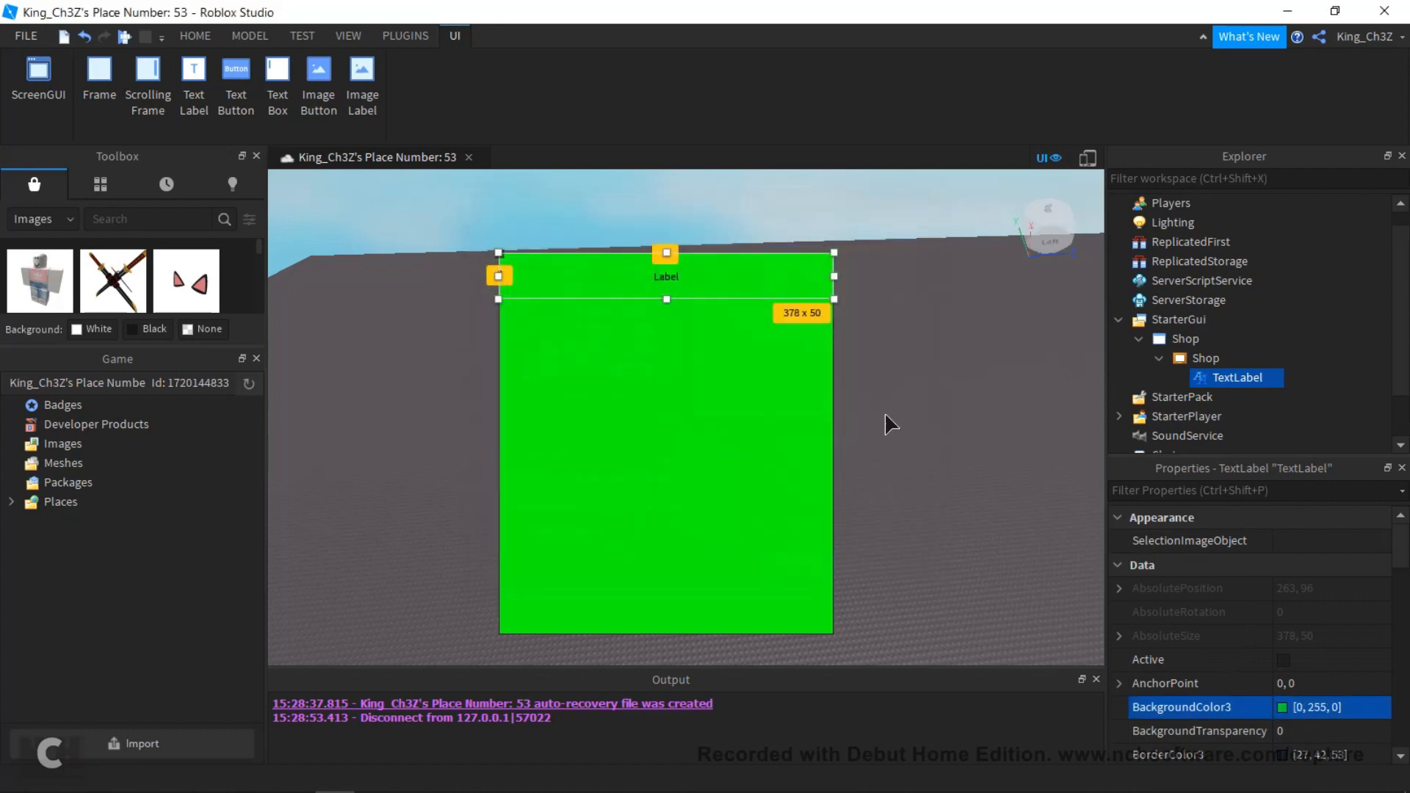
# - Set the text label's font to SourceSansBold and enable TextScaled
pyautogui.scroll(-3, 1233, 599)
pyautogui.scroll(-10, 1232, 598)
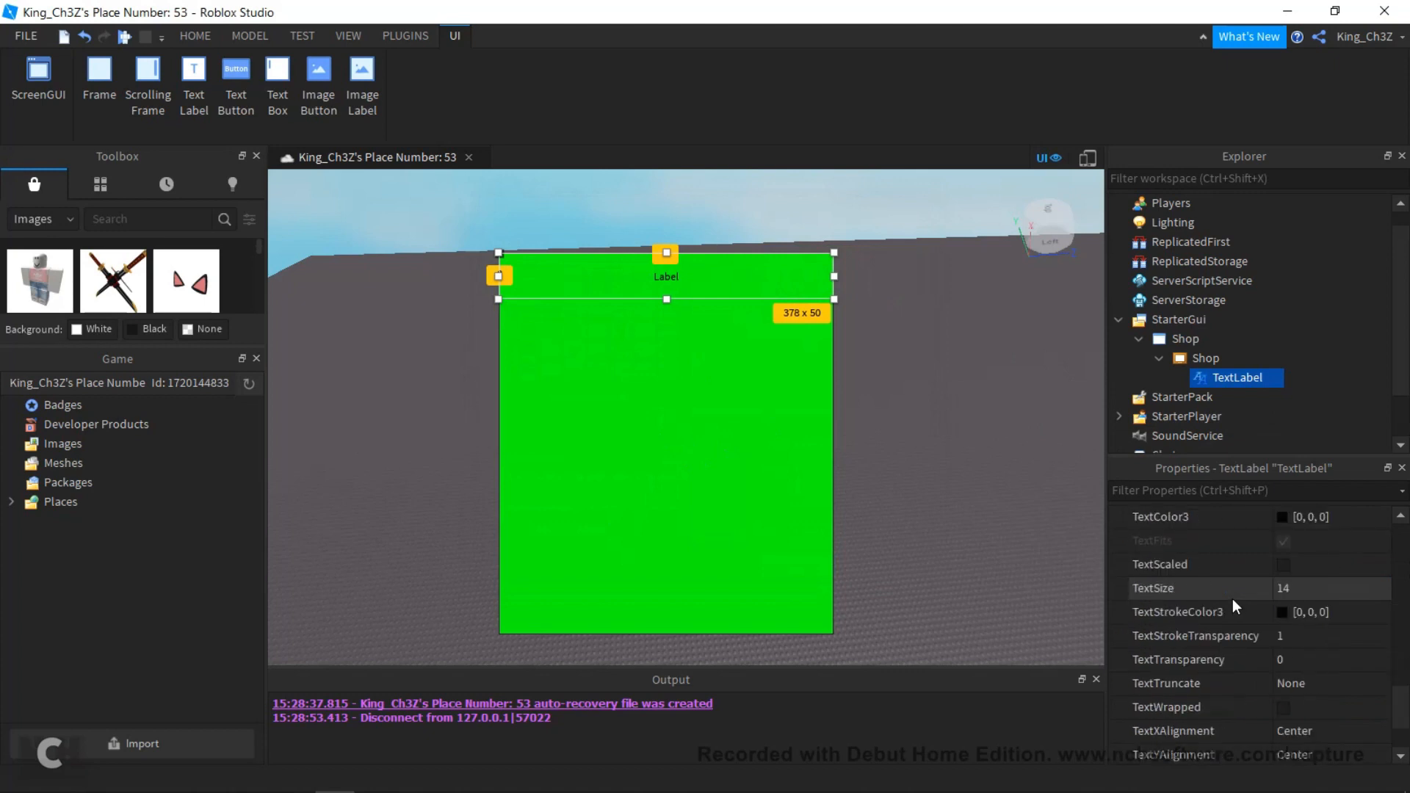
pyautogui.scroll(3, 1198, 593)
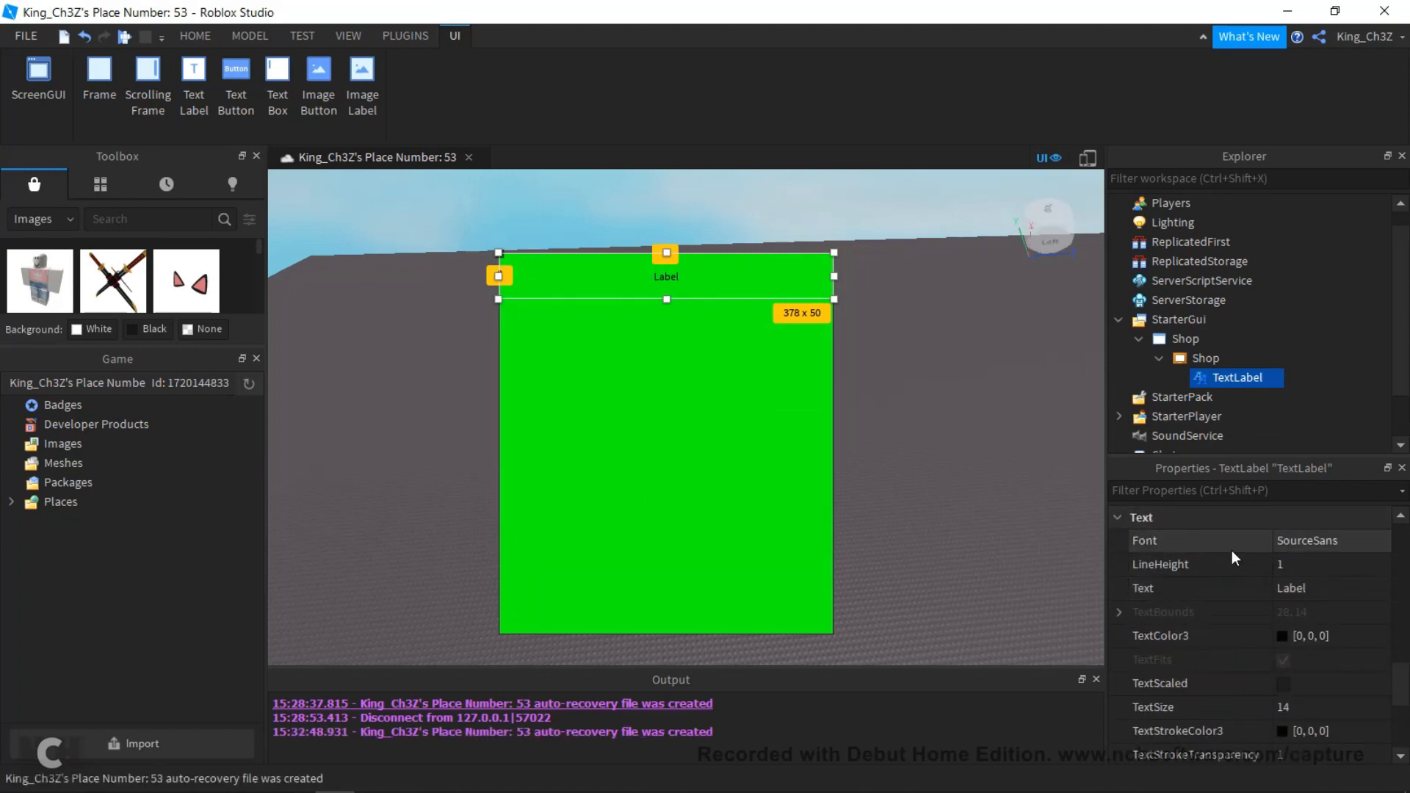
pyautogui.click(1322, 548)
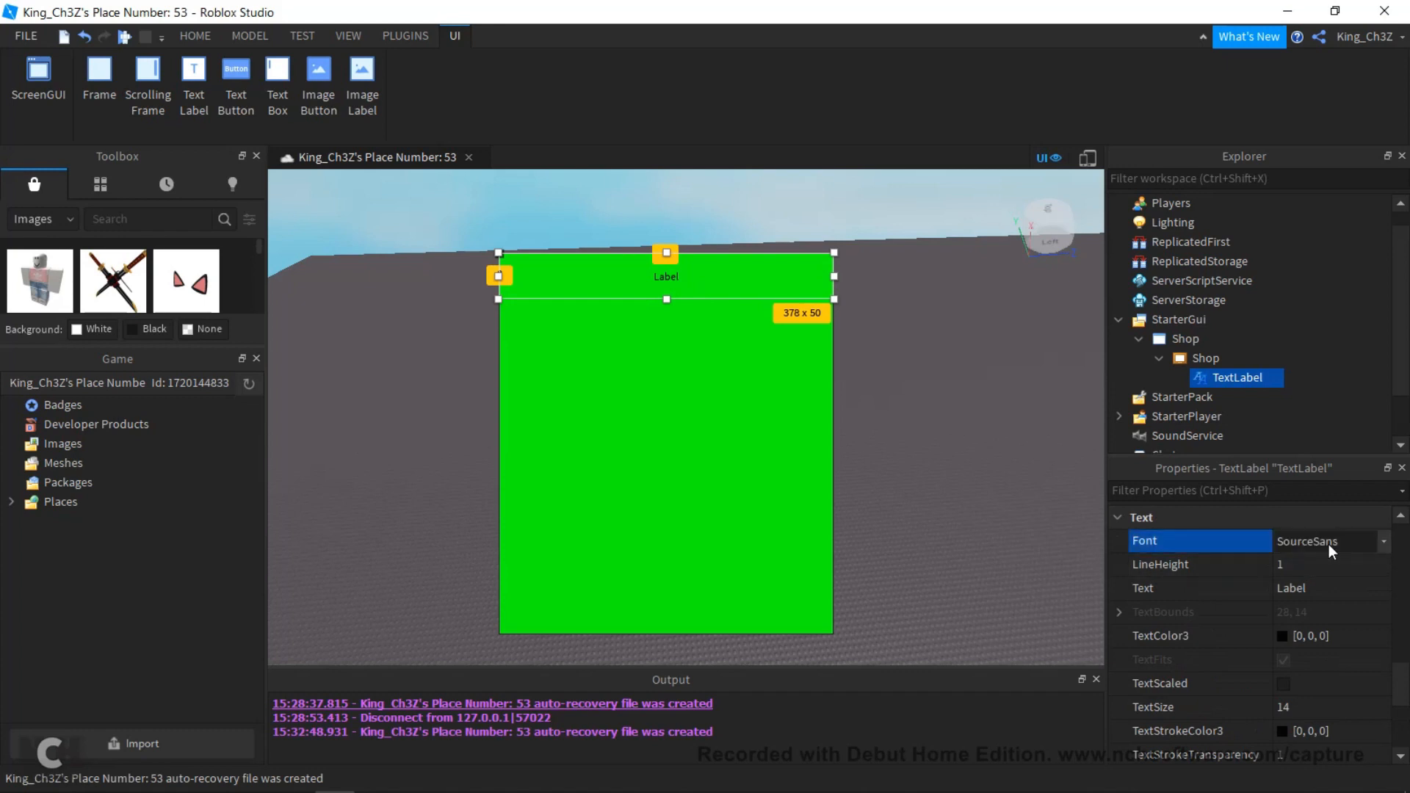
pyautogui.click(1378, 540)
pyautogui.scroll(-1, 1315, 624)
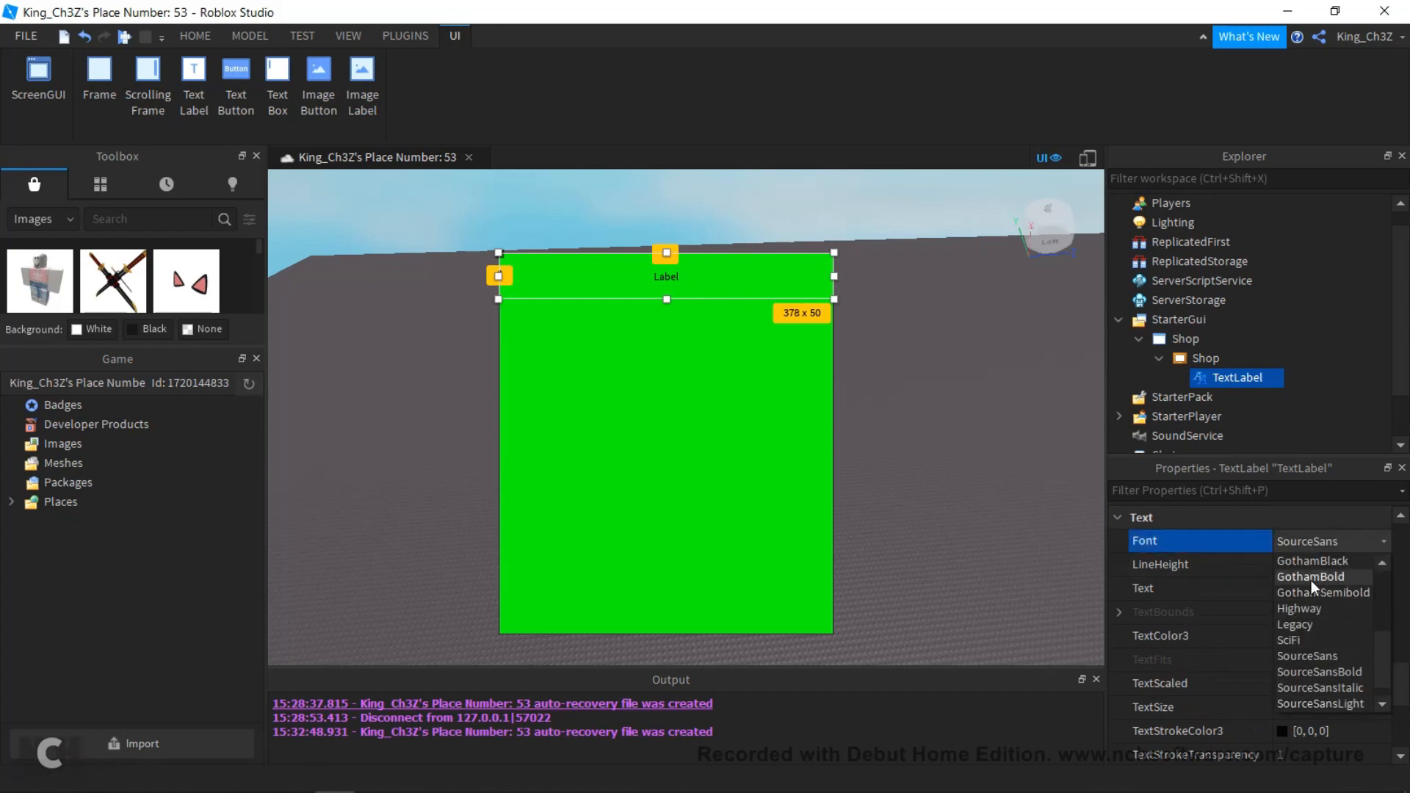
pyautogui.click(1294, 672)
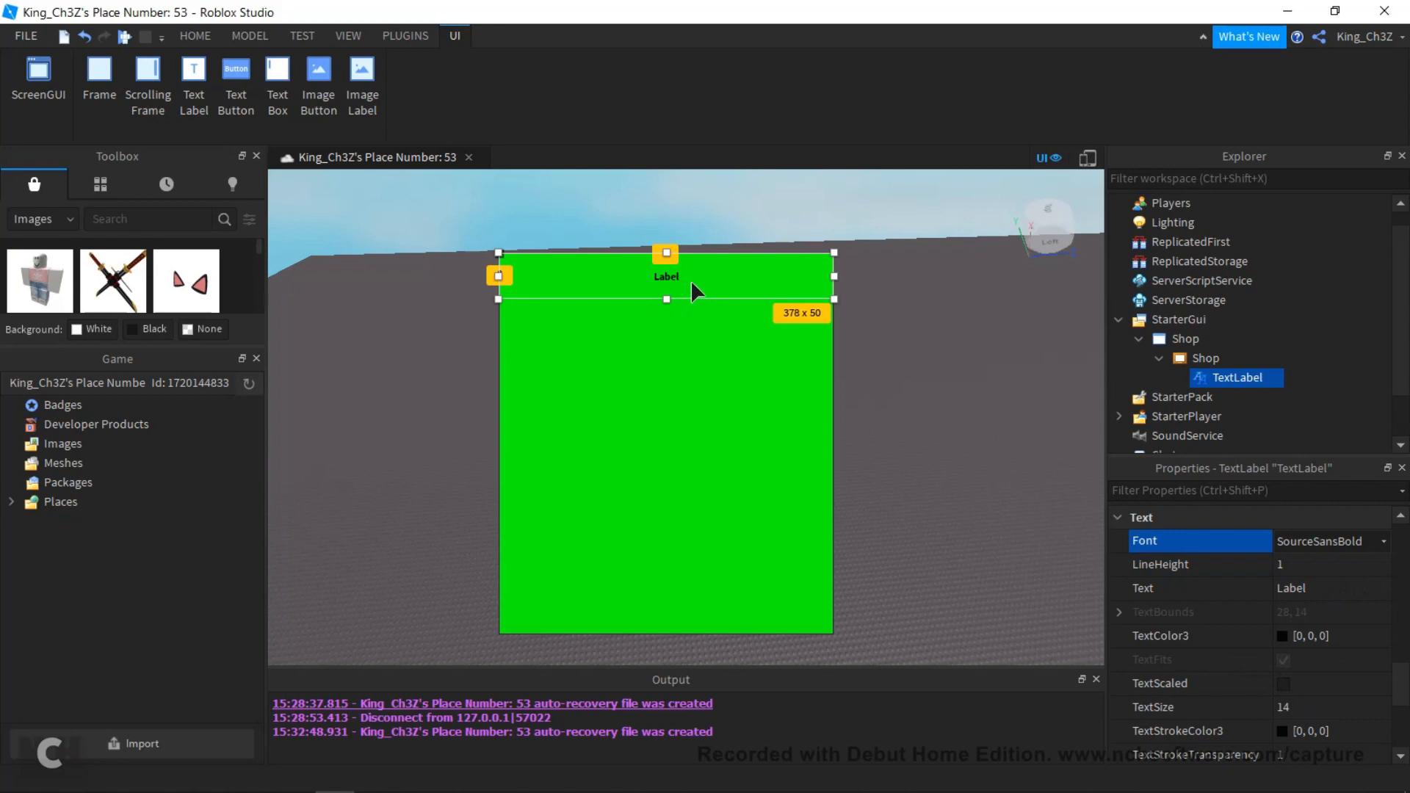
pyautogui.click(1285, 685)
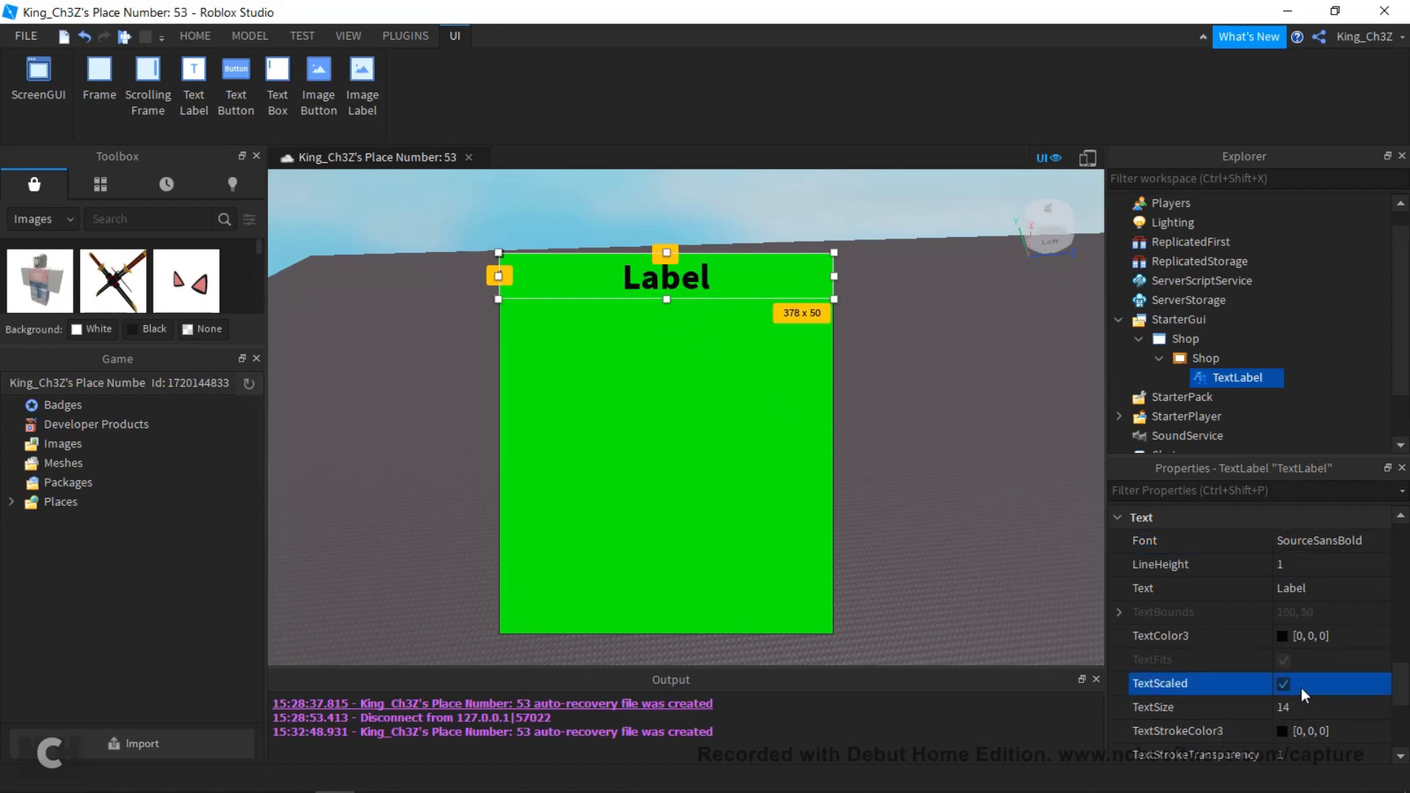
# - Try cyan [85, 255, 255] as the label's text color and set it back to black [0, 0, 0]
pyautogui.click(1281, 636)
pyautogui.click(646, 370)
pyautogui.click(802, 572)
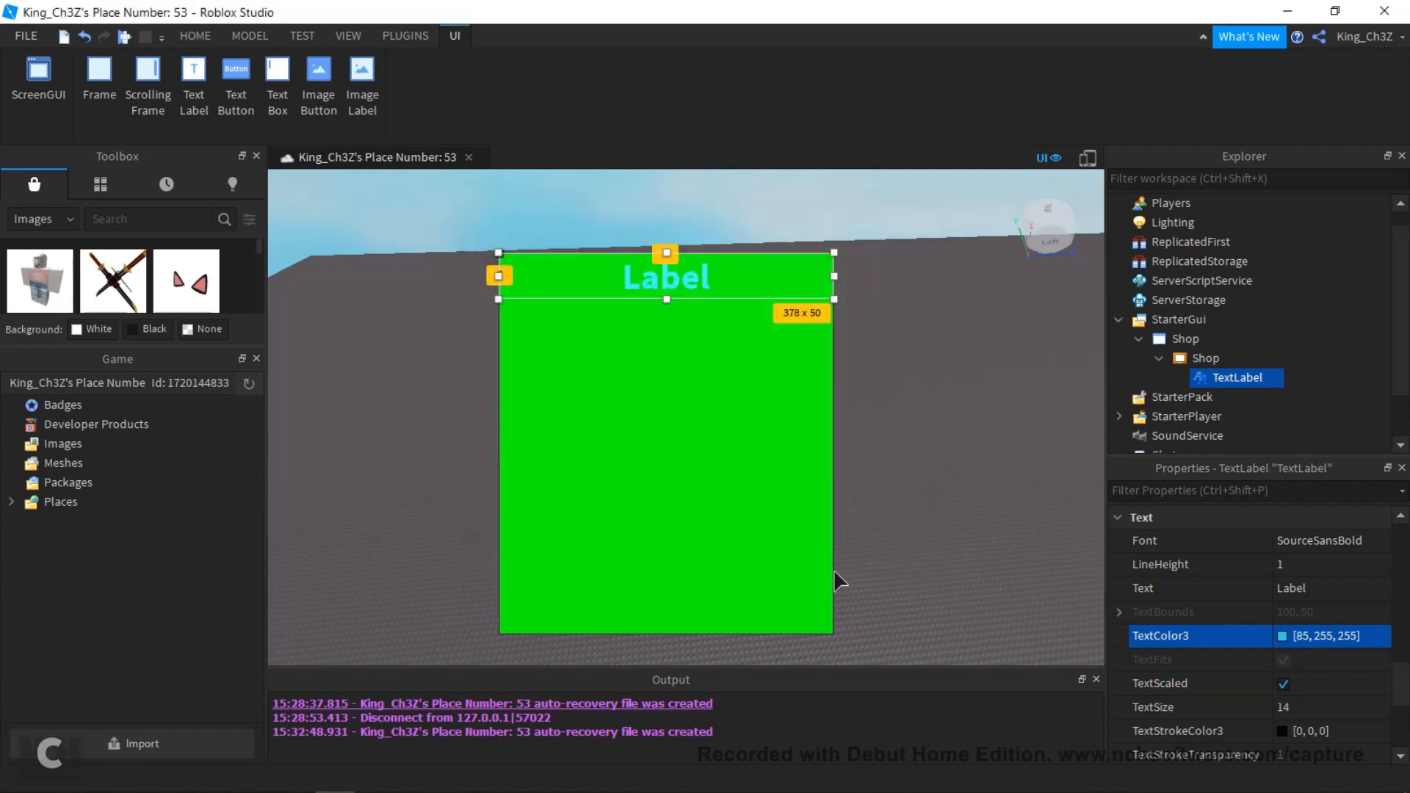
pyautogui.click(1281, 637)
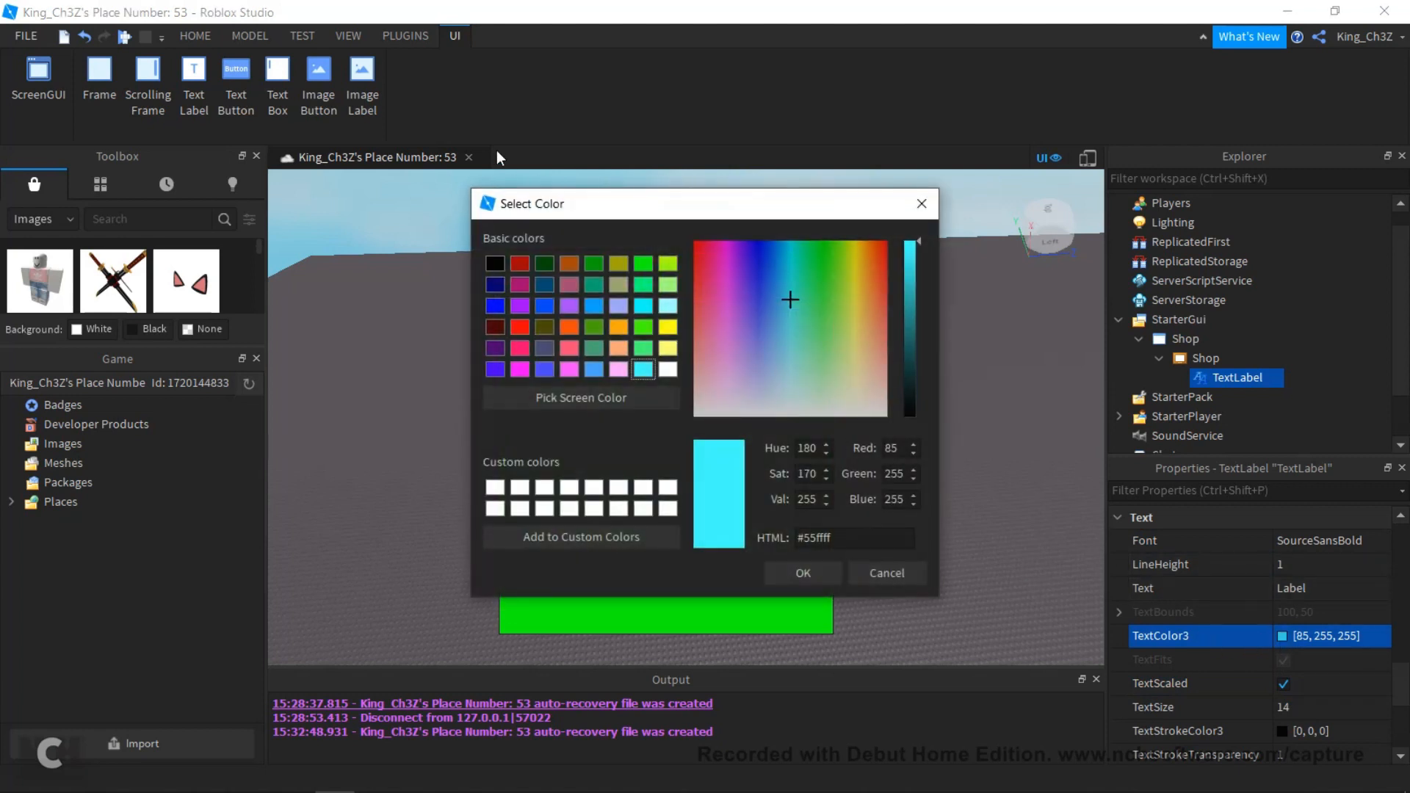
pyautogui.click(495, 262)
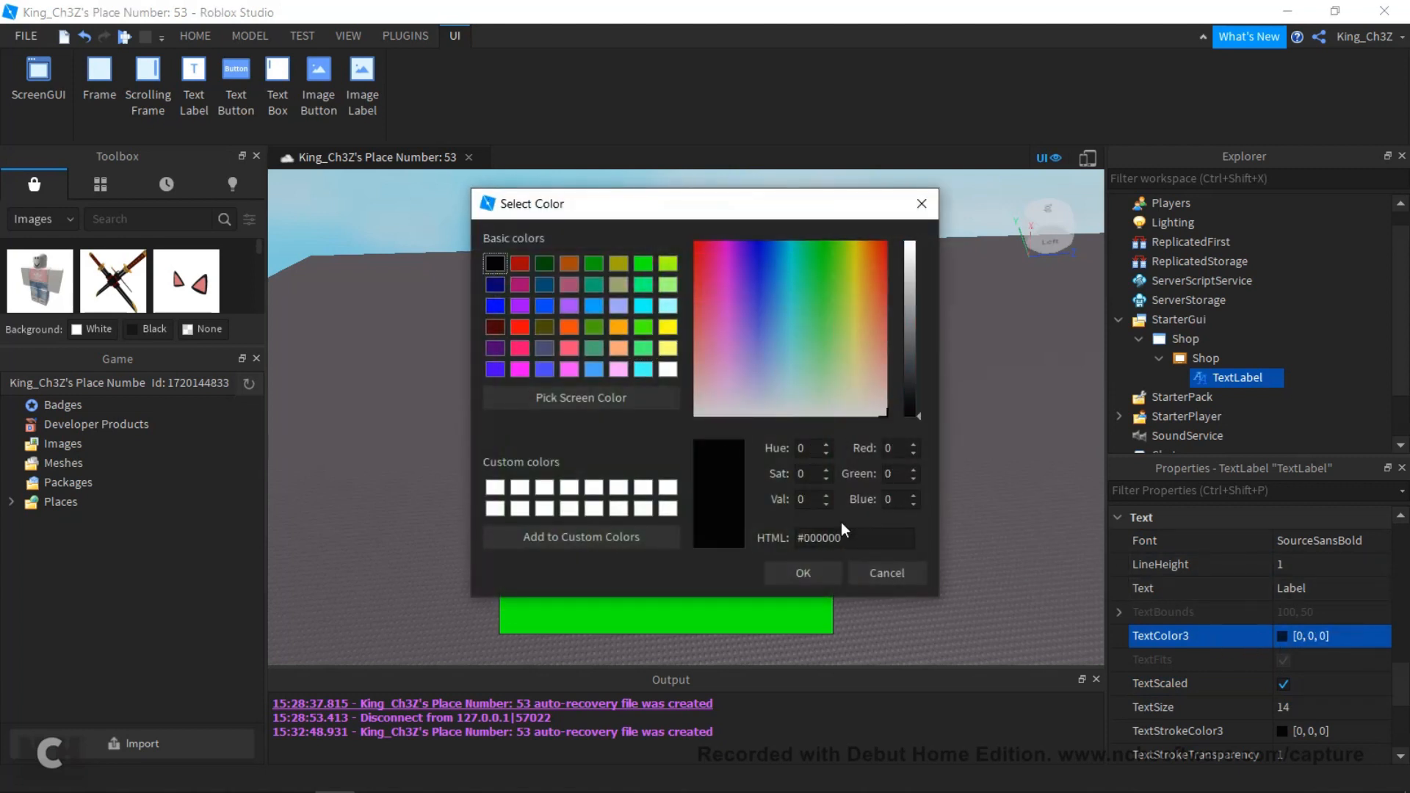
pyautogui.click(807, 573)
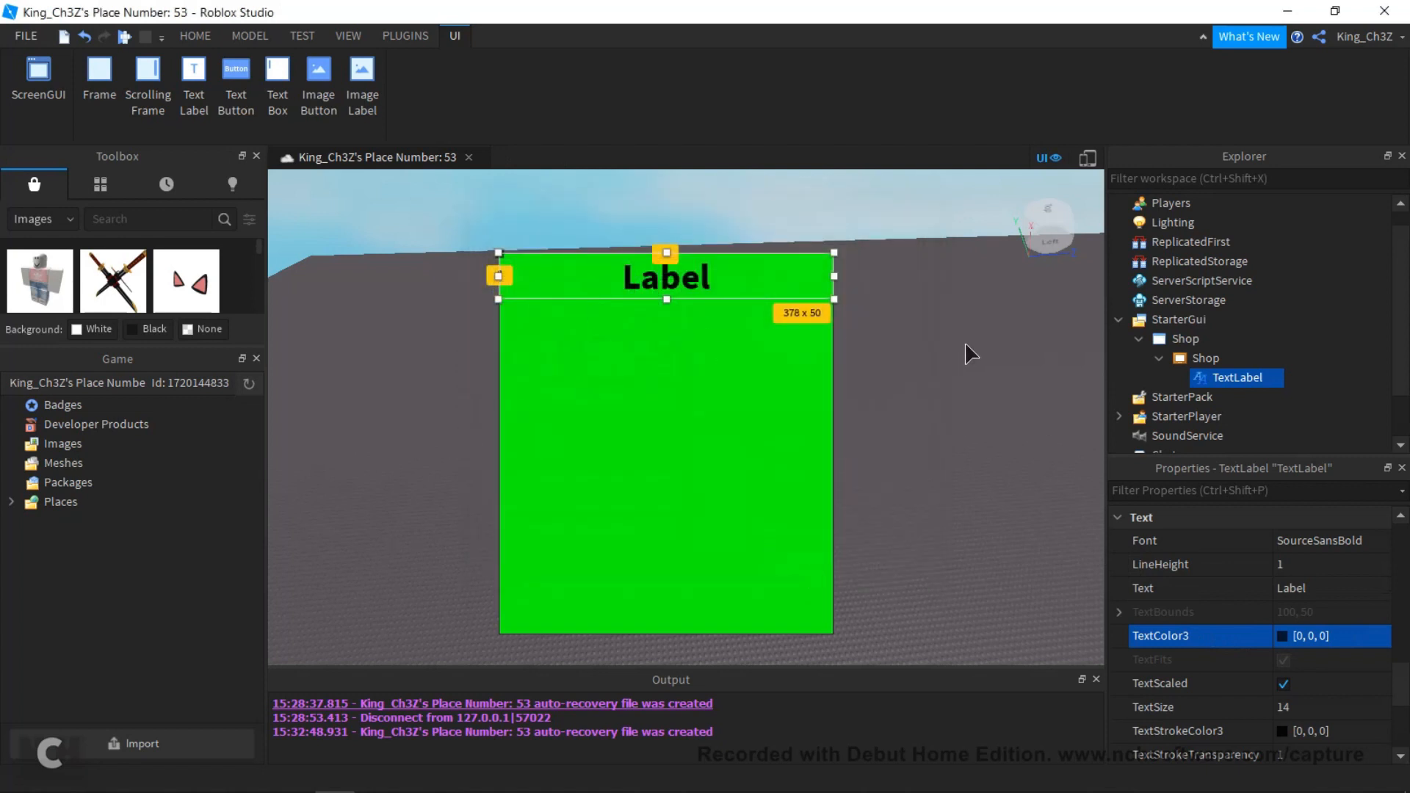
# - Add a TextButton to the Shop frame and narrow it to about 67 x 50 in the header's corner
pyautogui.moveTo(1189, 337)
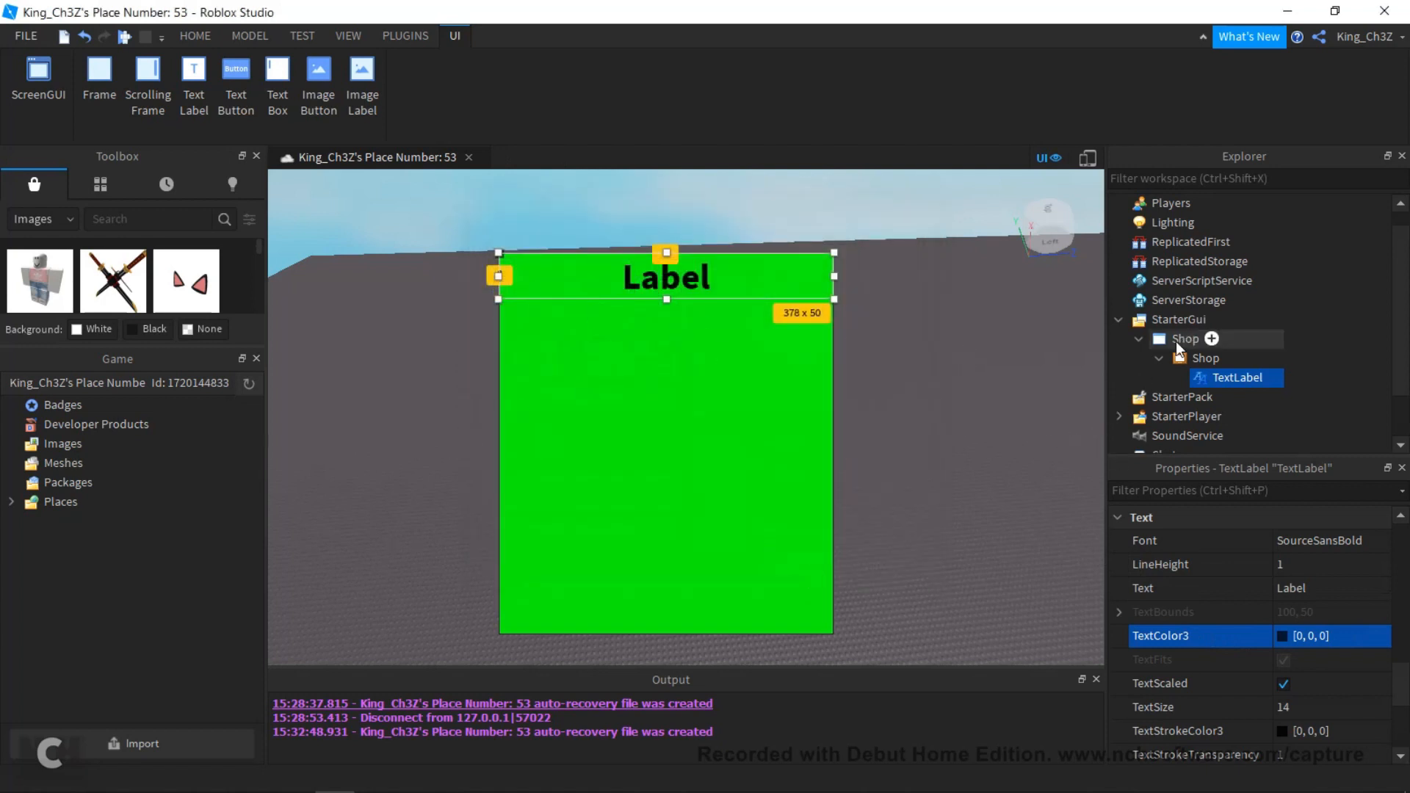
pyautogui.click(1187, 358)
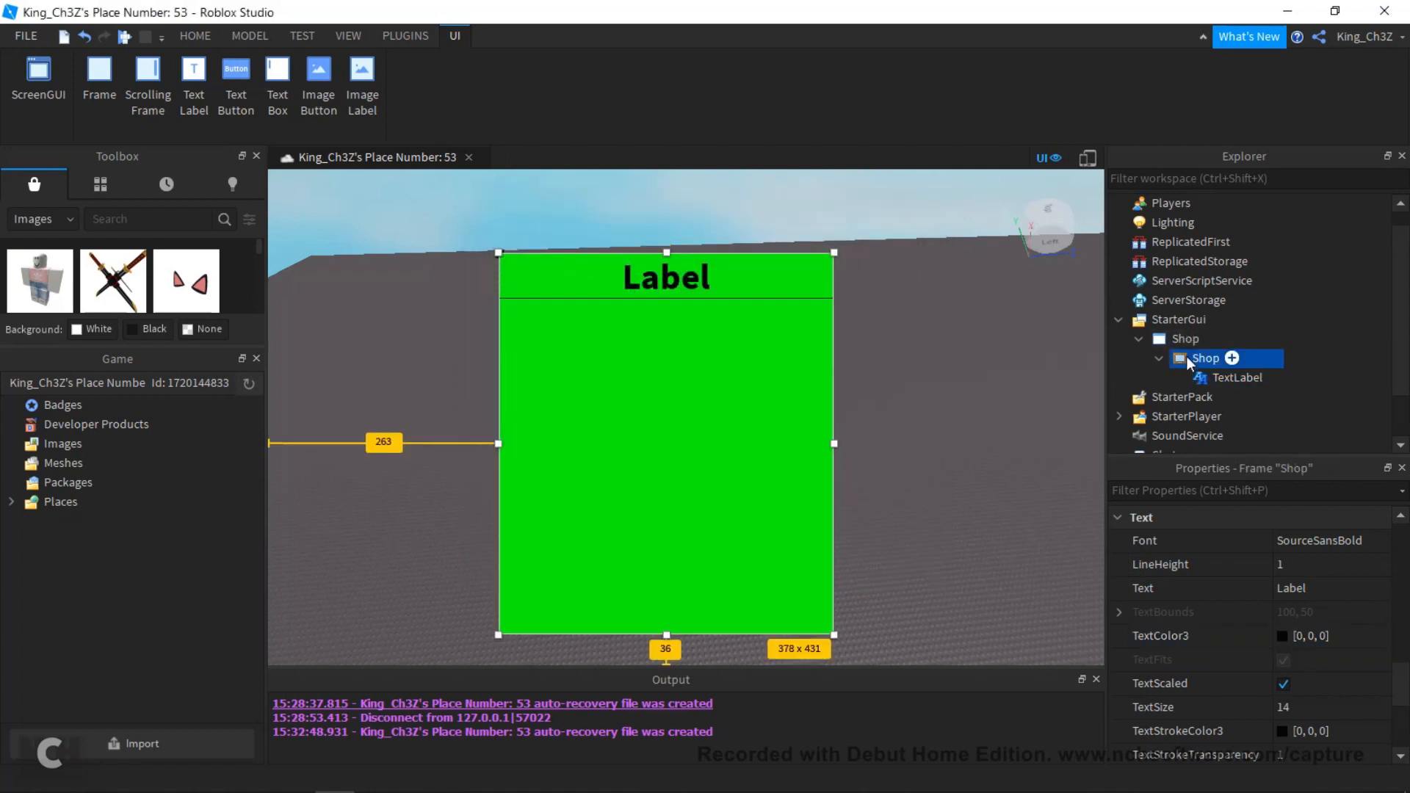
pyautogui.click(1233, 358)
pyautogui.click(1194, 467)
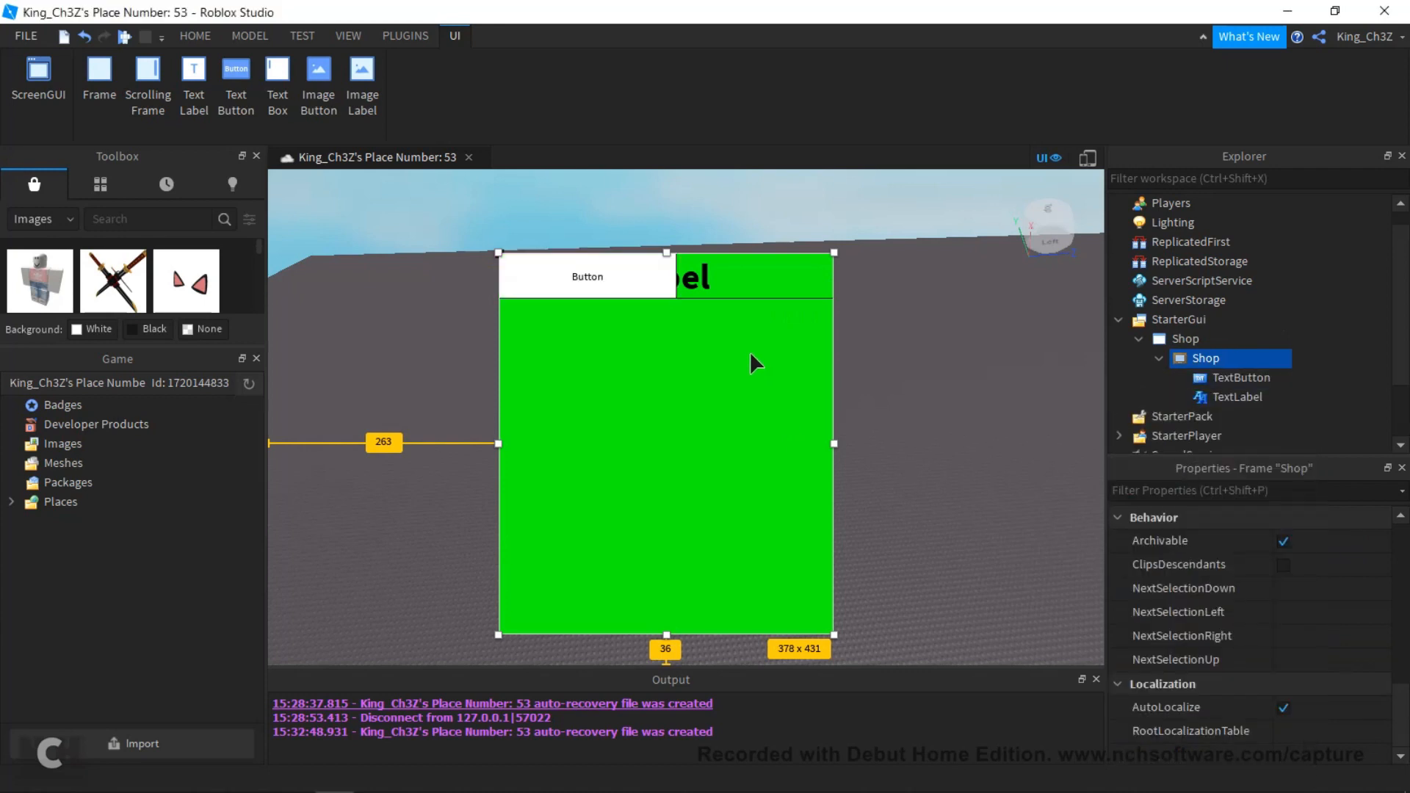
pyautogui.click(645, 290)
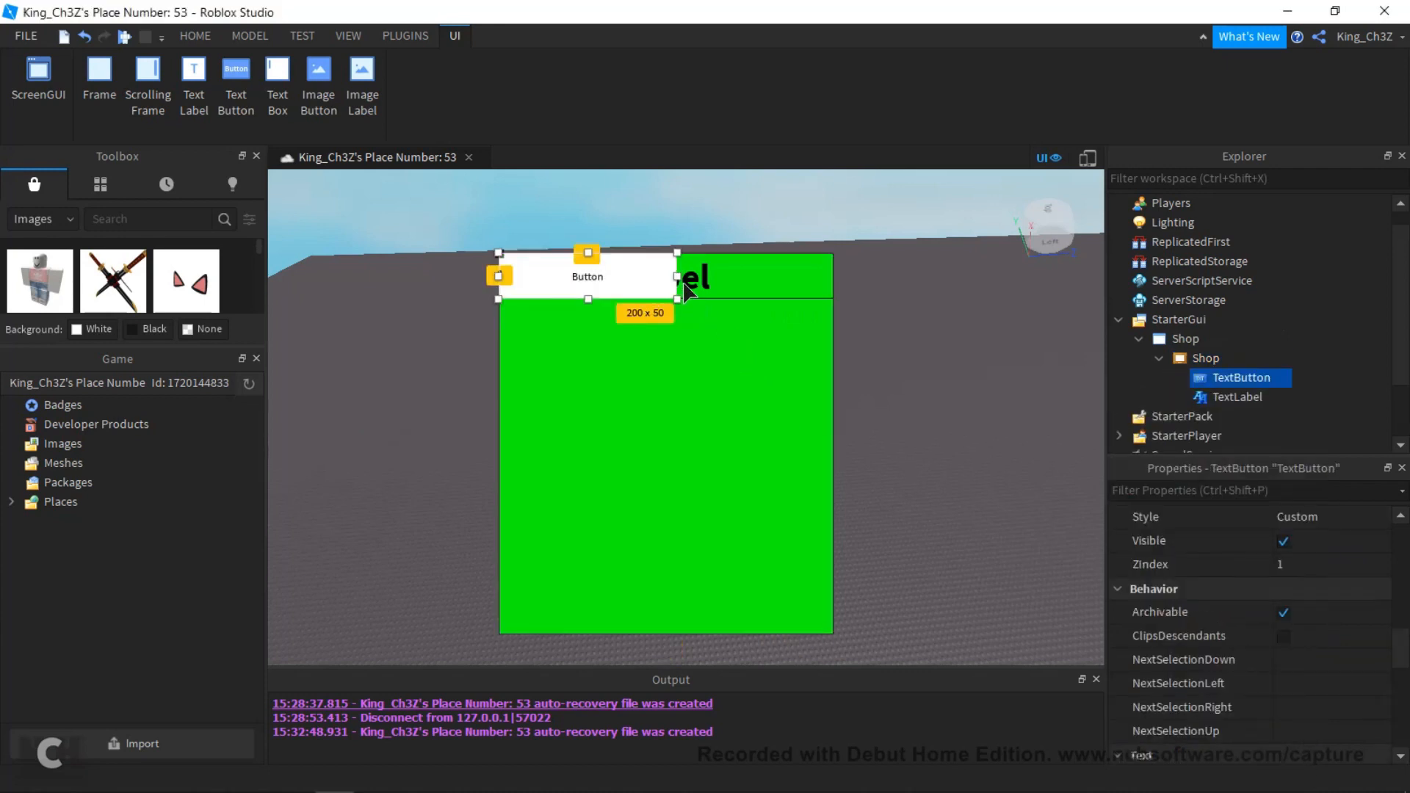
pyautogui.moveTo(677, 277); pyautogui.dragTo(558, 290)
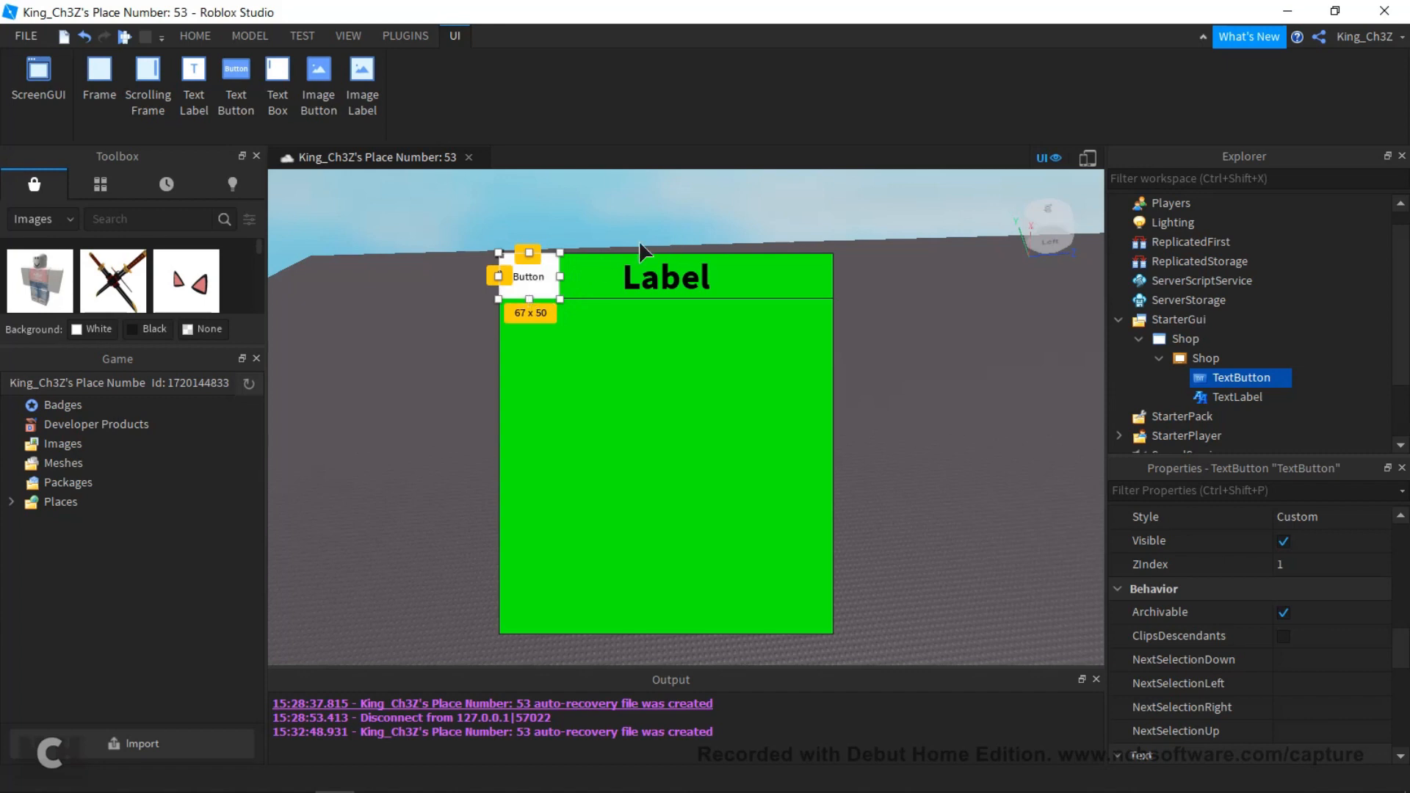
# - Set the header text button's text color to red [255, 0, 0]
pyautogui.scroll(-10, 1175, 610)
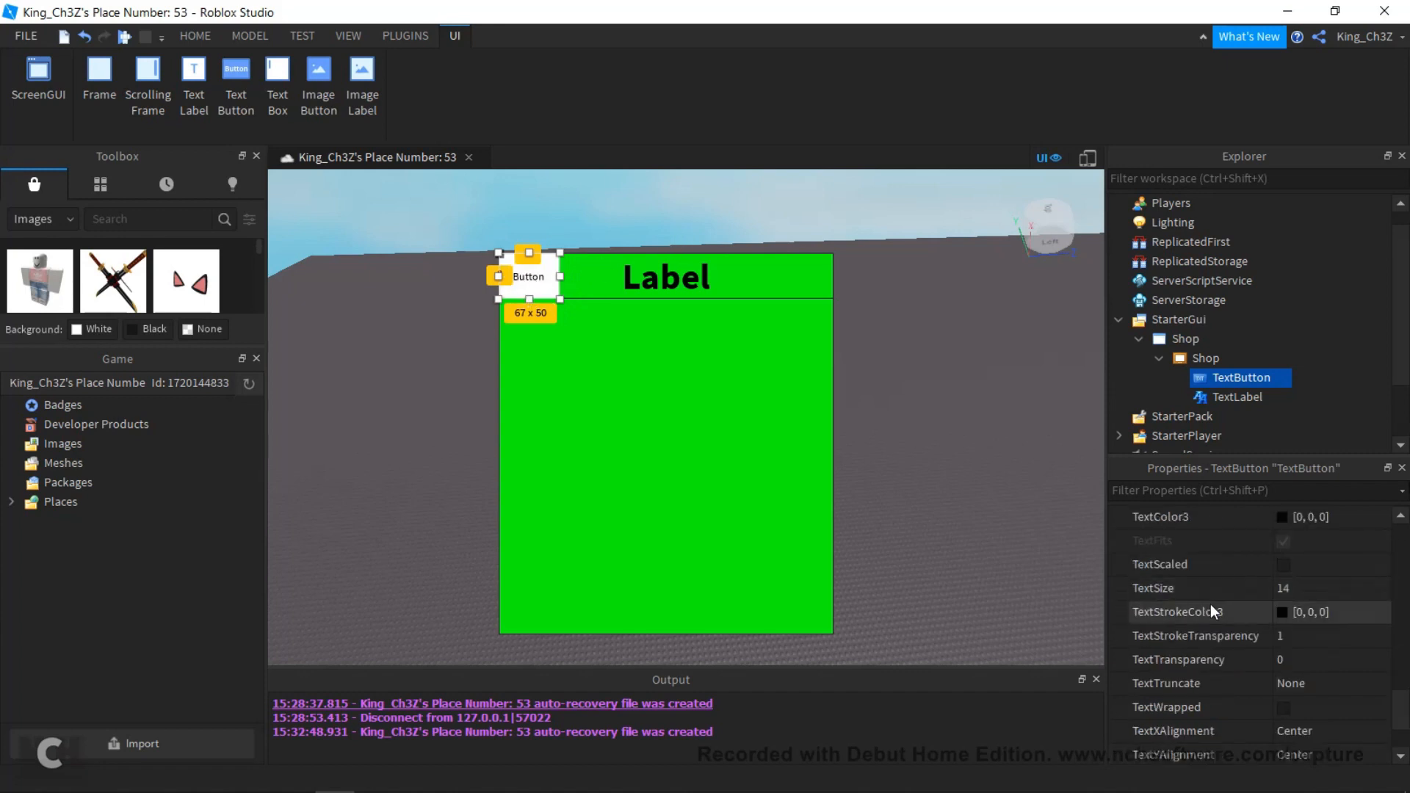
pyautogui.click(1281, 630)
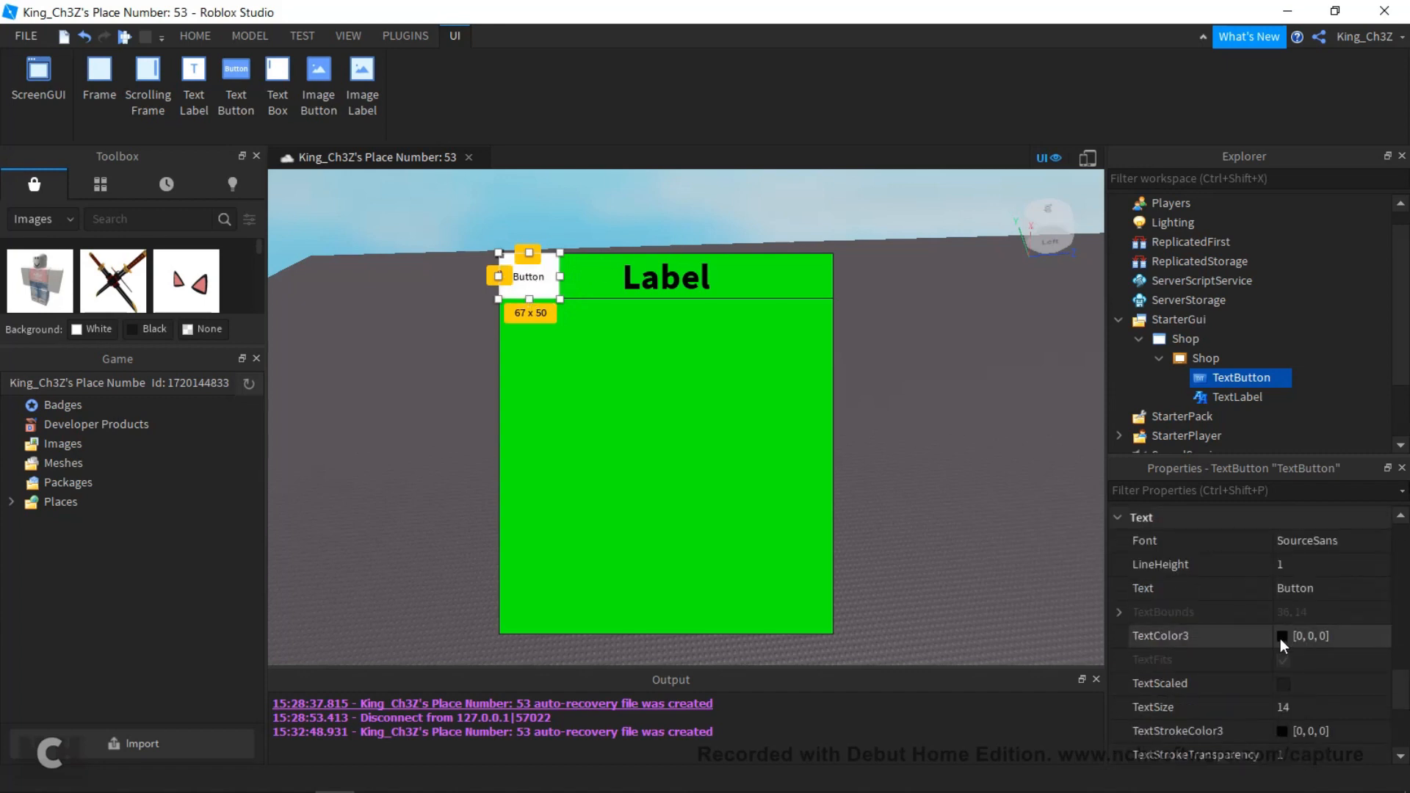
pyautogui.click(1280, 638)
pyautogui.click(513, 329)
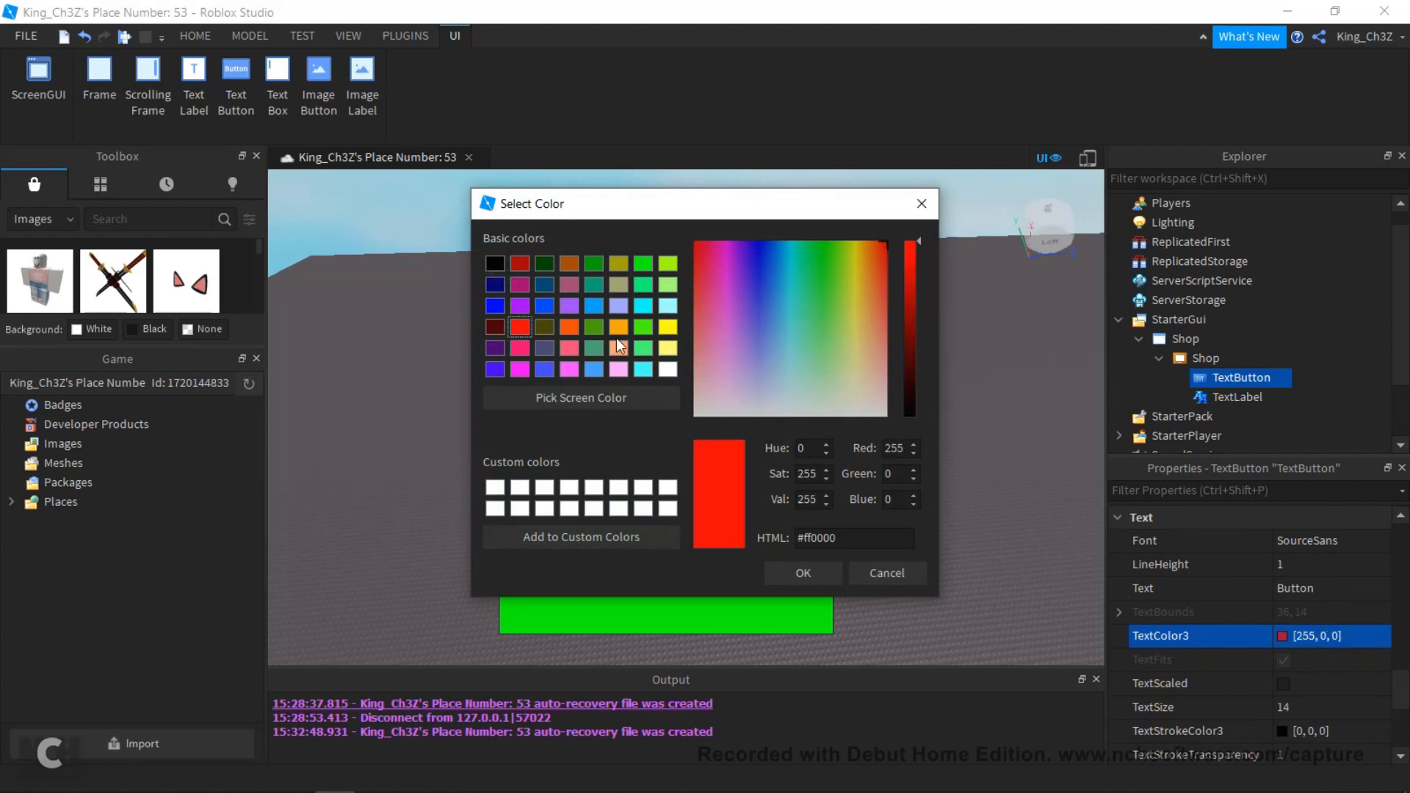
pyautogui.click(803, 572)
# - Set the text button's font to SourceSansBold and enable TextScaled
pyautogui.click(1290, 540)
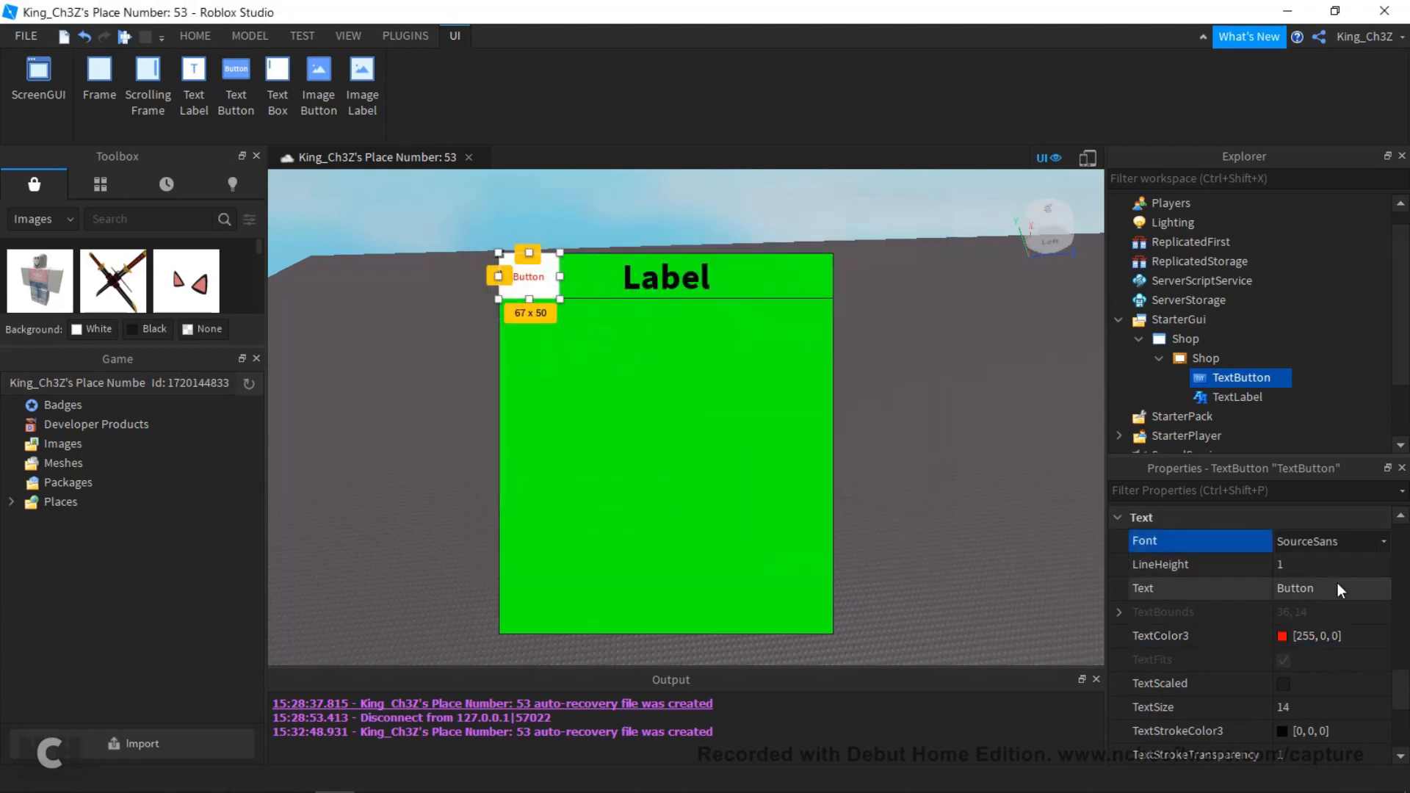
pyautogui.click(1381, 544)
pyautogui.scroll(-1, 1320, 704)
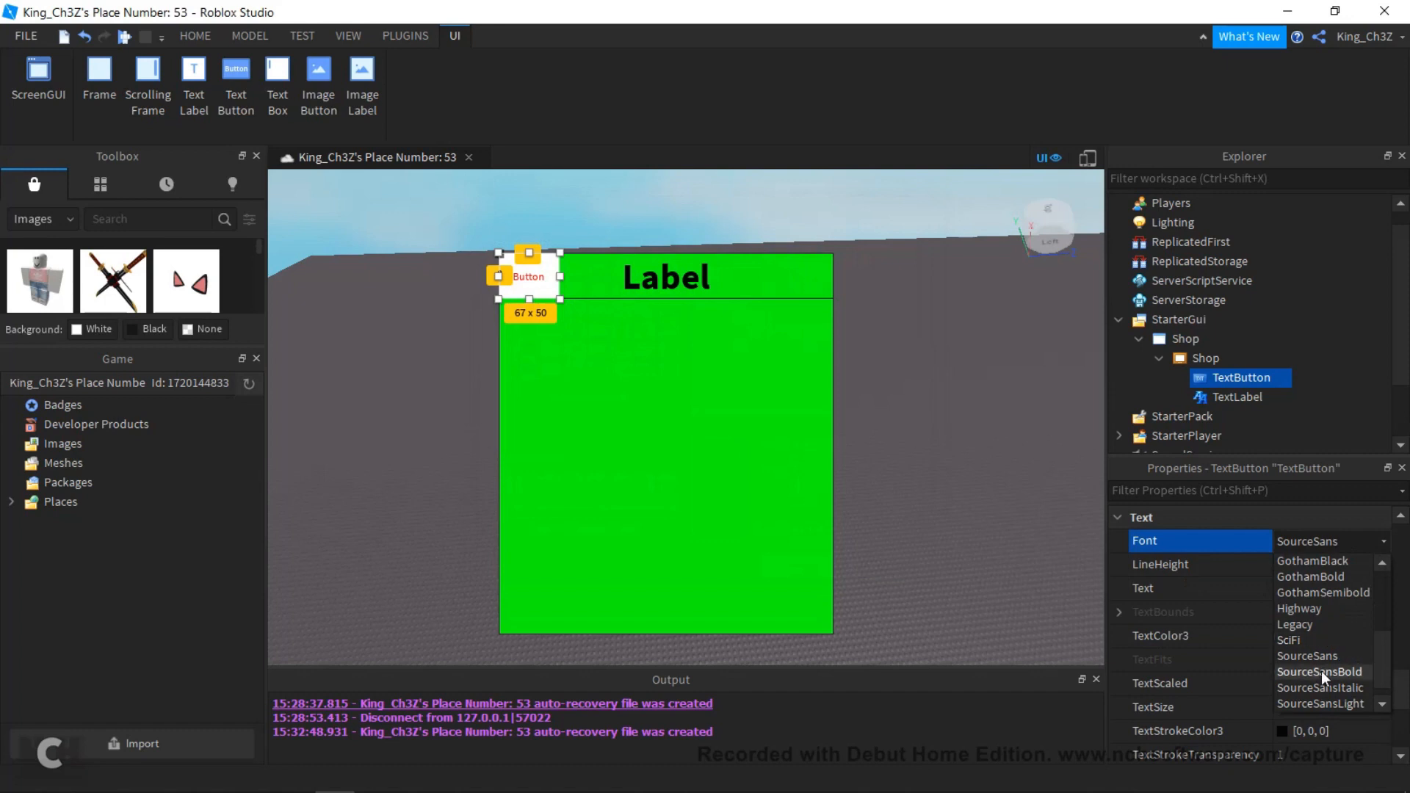
pyautogui.click(1321, 671)
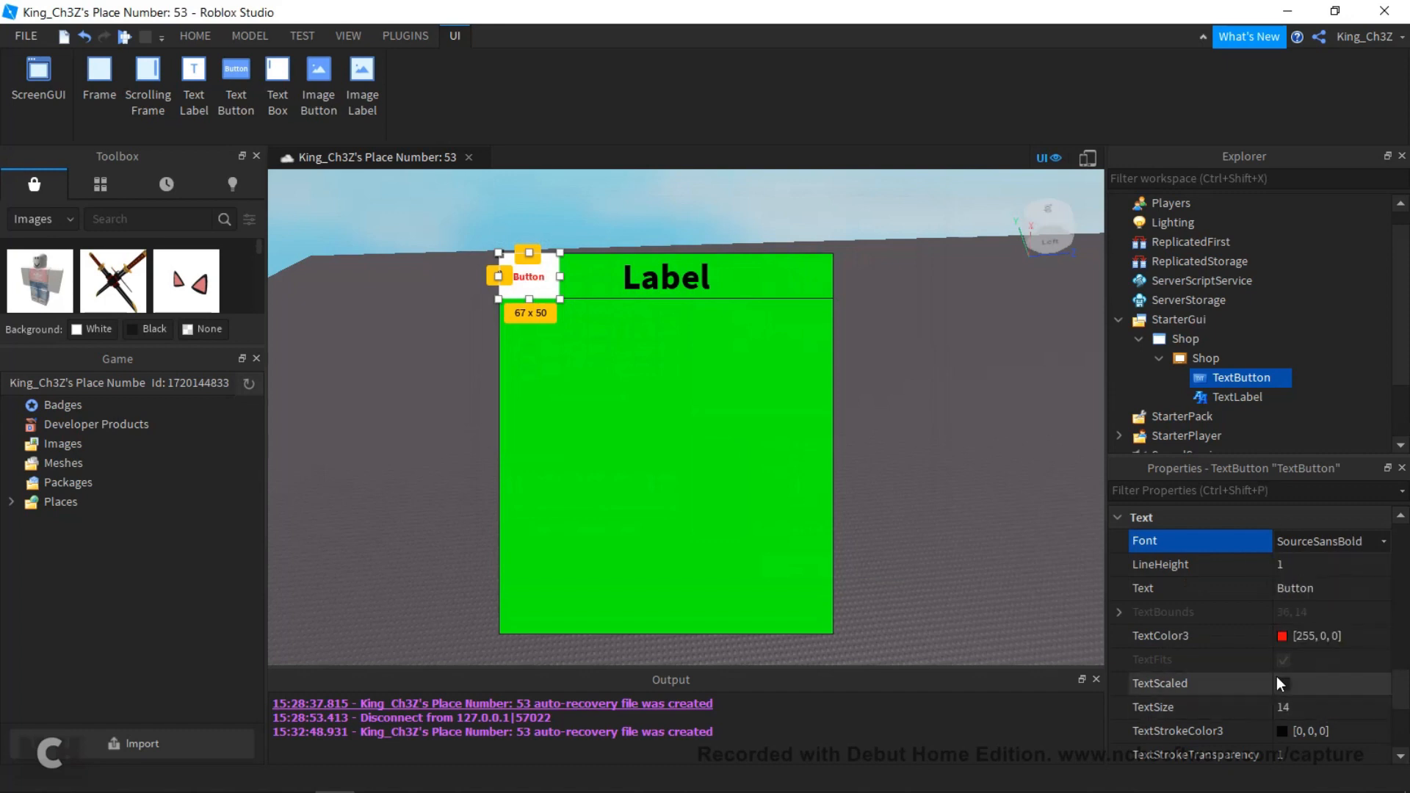
pyautogui.click(1282, 683)
# - Set the text button's background color to bright green [0, 255, 0]
pyautogui.scroll(10, 1288, 611)
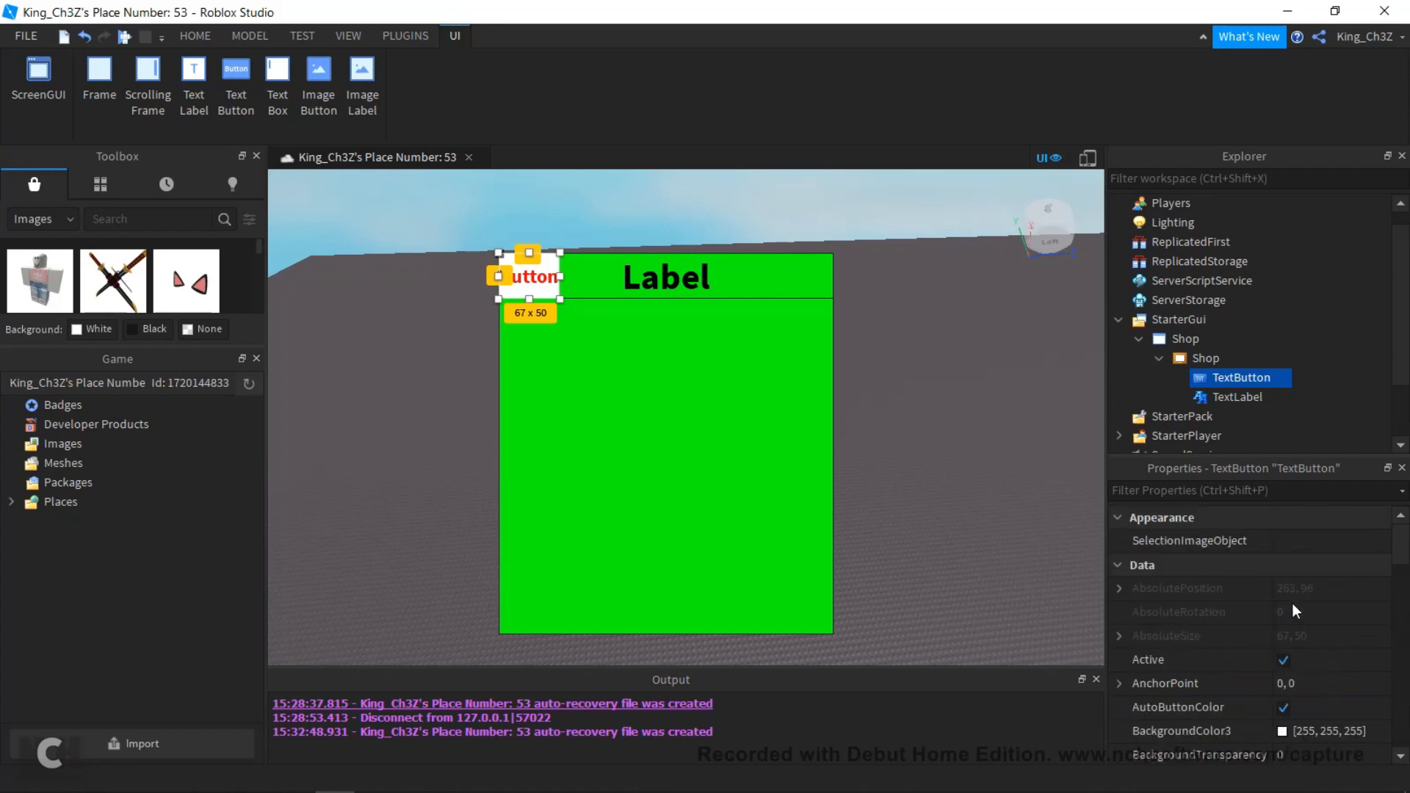
pyautogui.scroll(-5, 1256, 615)
pyautogui.scroll(2, 1256, 615)
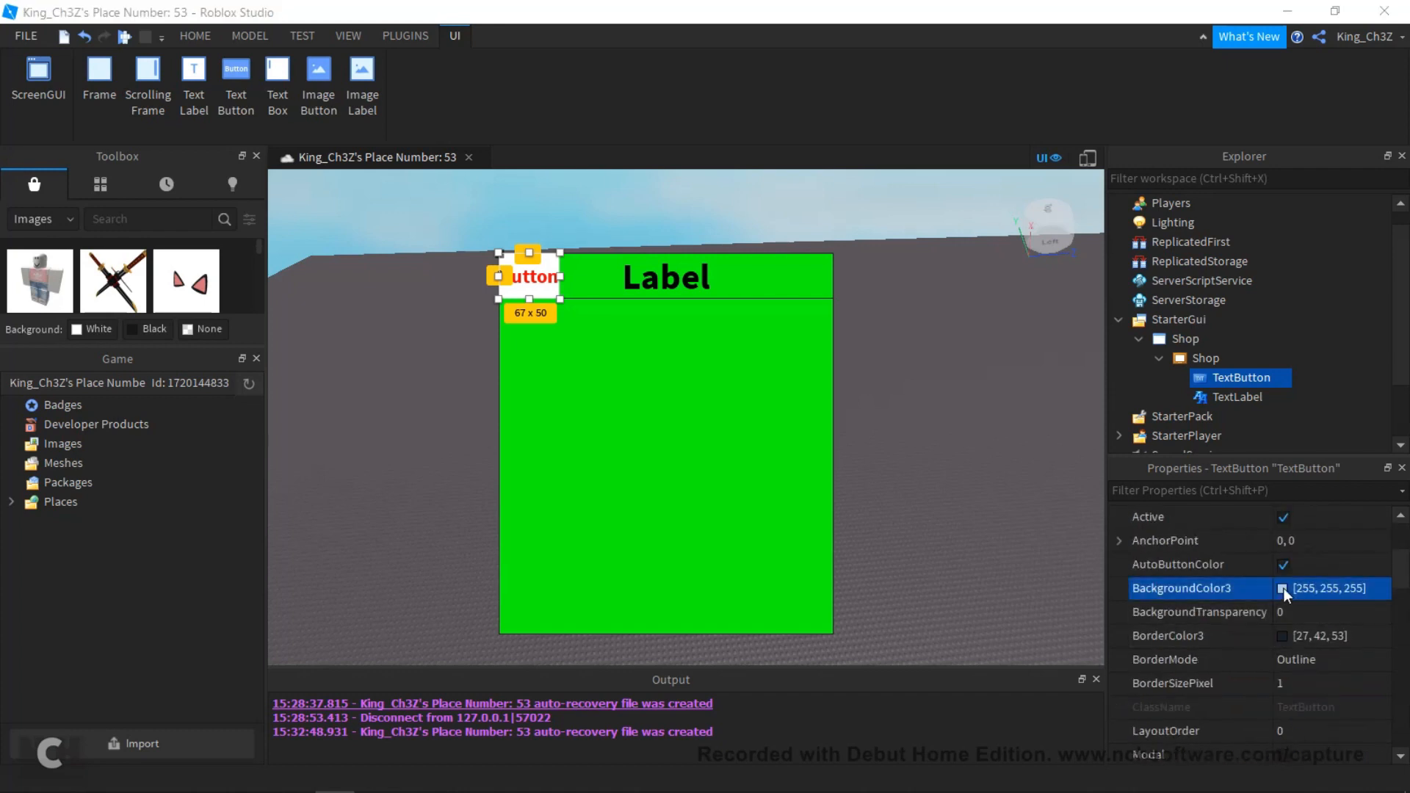
pyautogui.click(1283, 589)
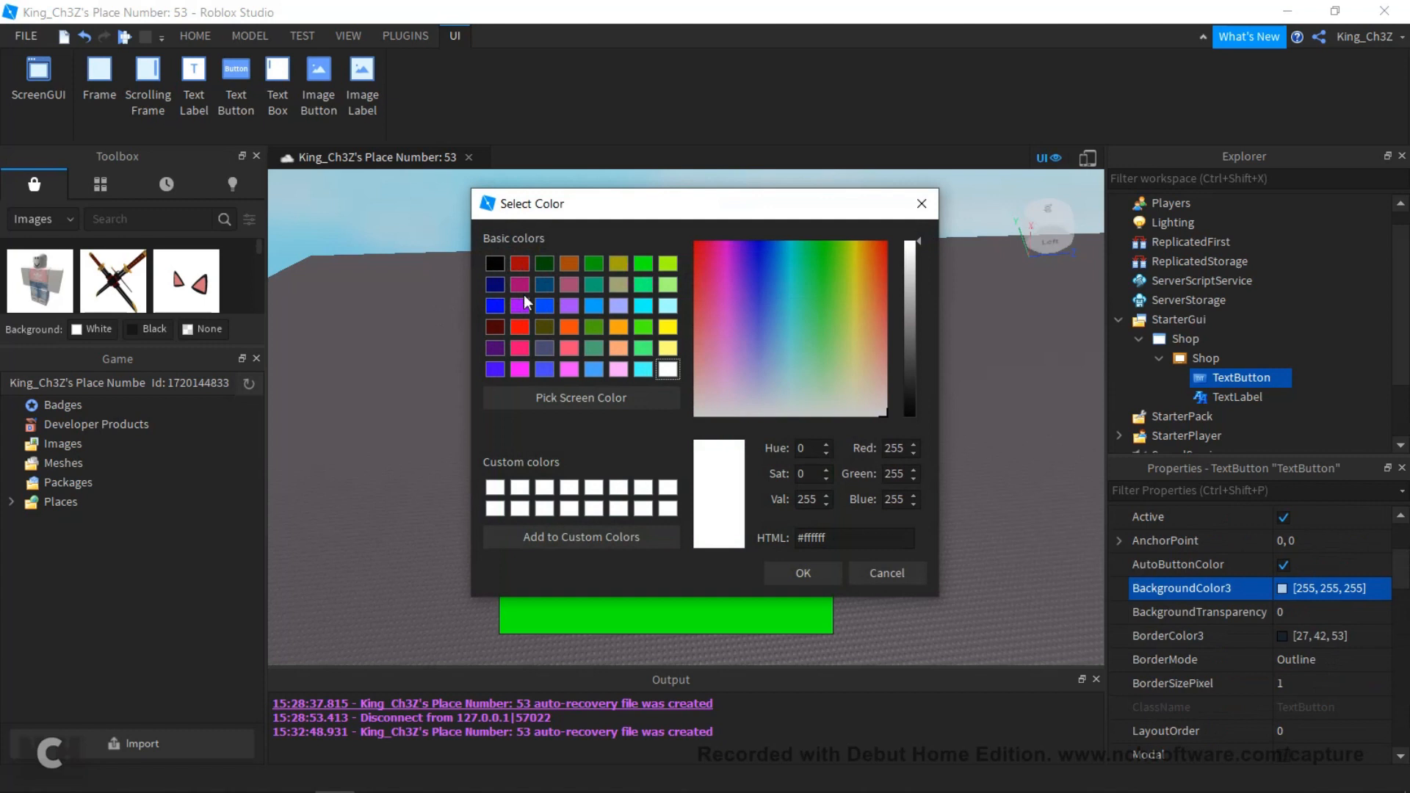
pyautogui.click(643, 263)
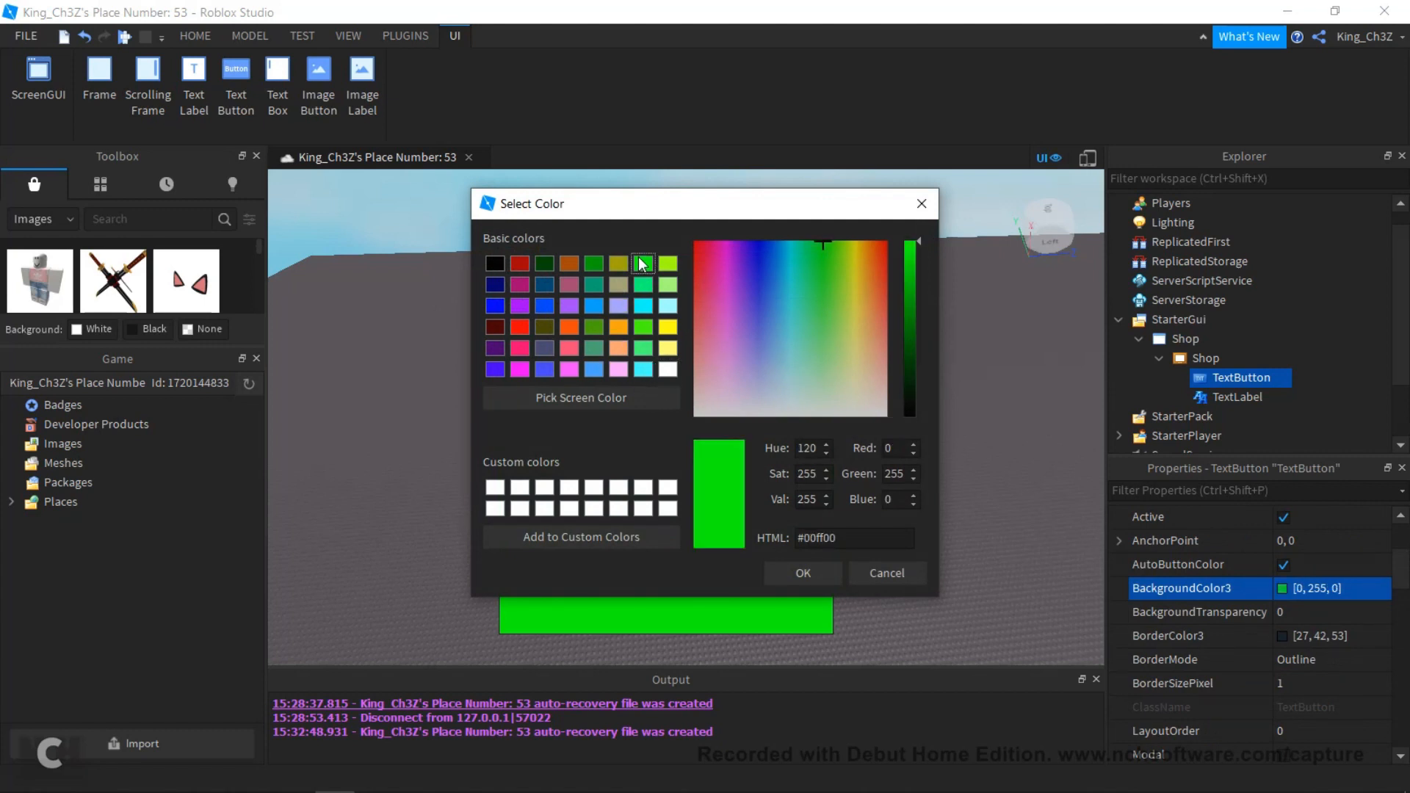
pyautogui.click(799, 571)
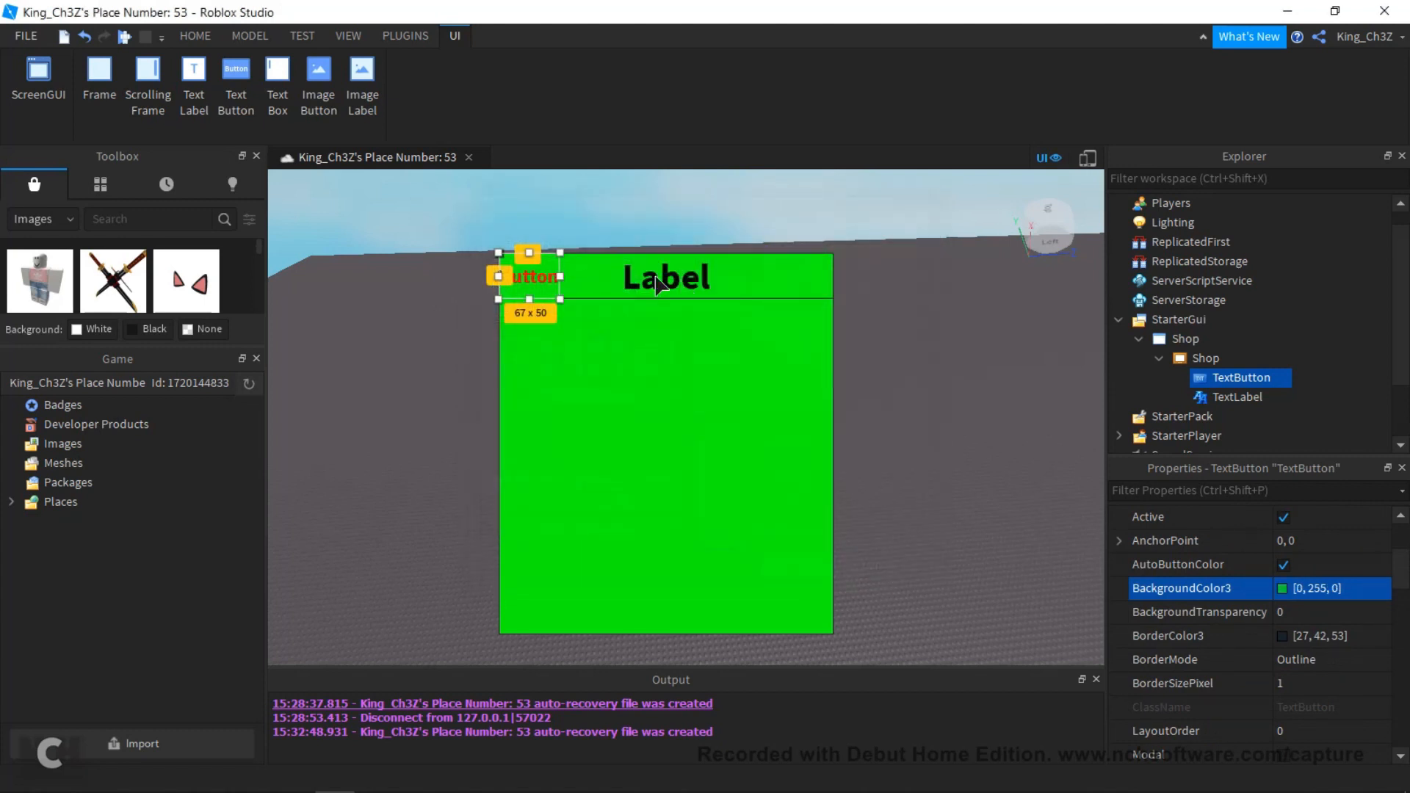
# - Change the text button's displayed text to "X"
pyautogui.scroll(-3, 1250, 631)
pyautogui.scroll(-6, 1290, 624)
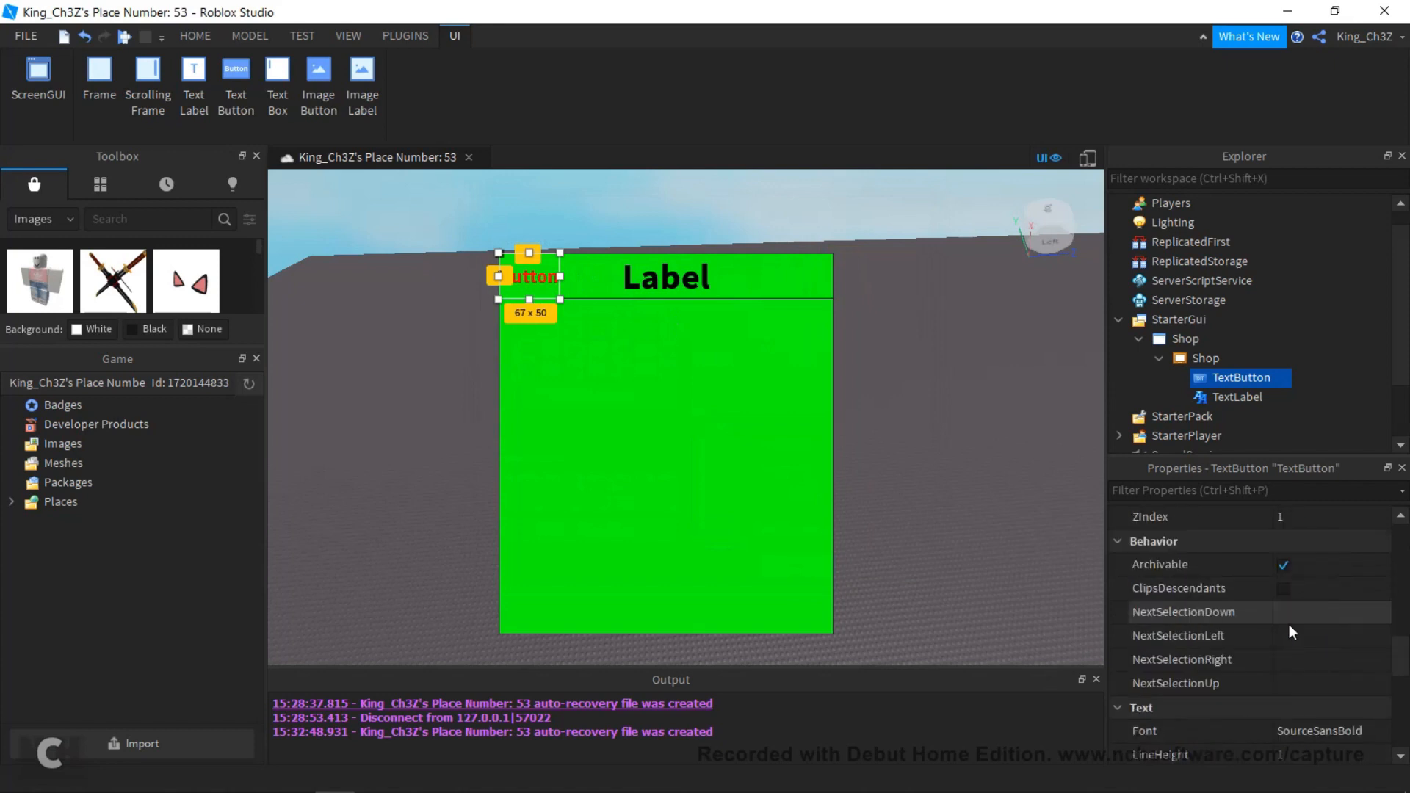
pyautogui.click(1327, 634)
pyautogui.click(1326, 634)
pyautogui.press('BackSpace')
pyautogui.write('X')
pyautogui.press('Return')
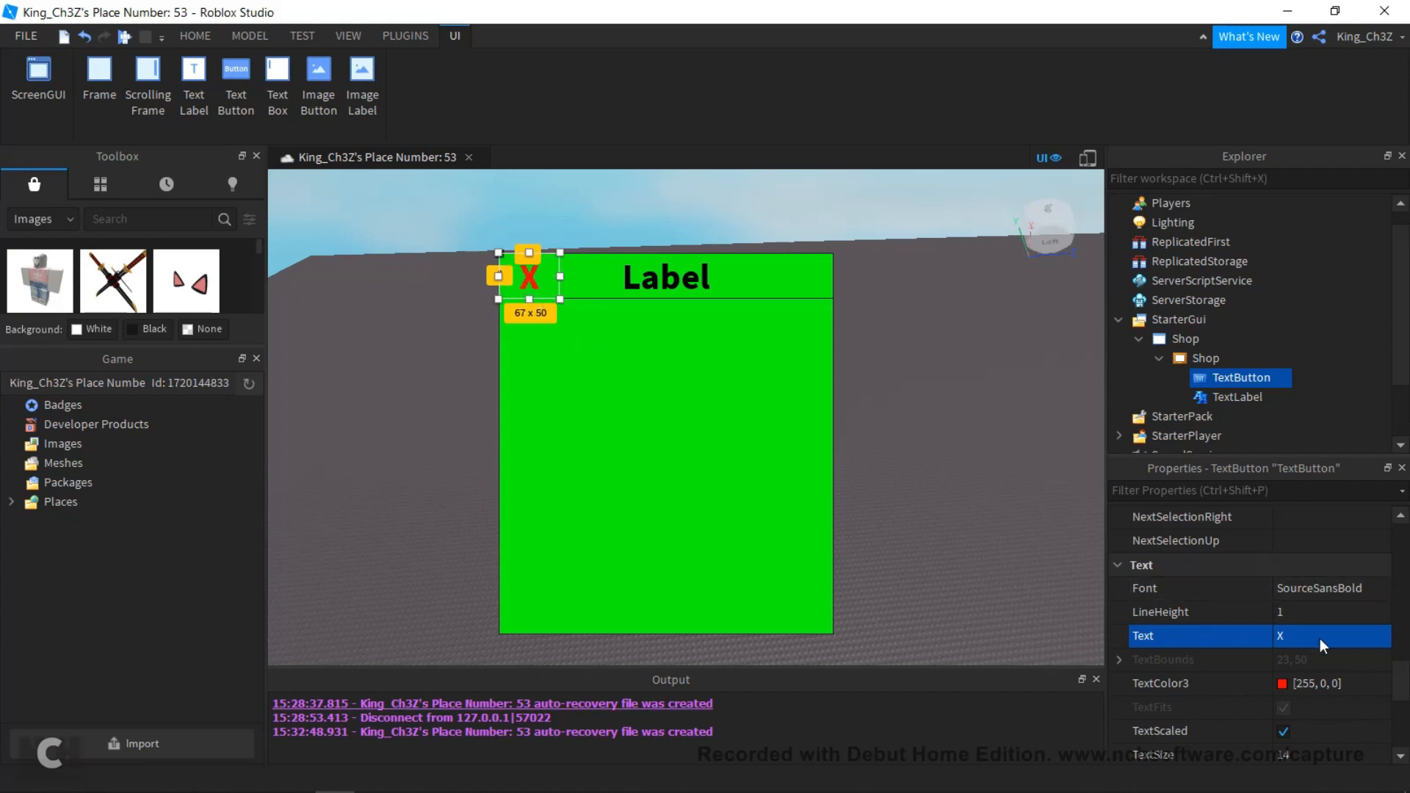
# - Set the X button's BorderSizePixel to 5 and deselect the button
pyautogui.scroll(3, 1320, 637)
pyautogui.scroll(3, 1319, 637)
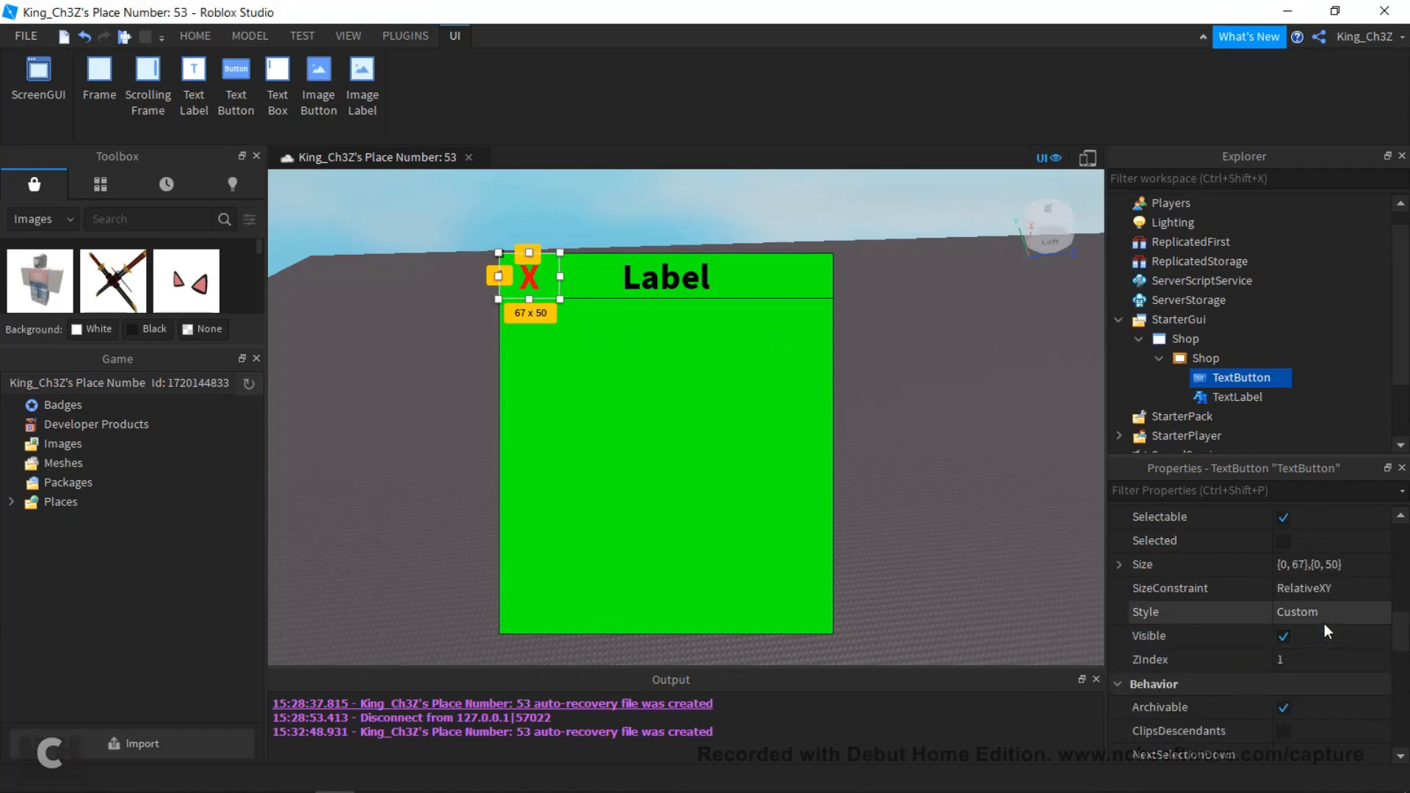
pyautogui.scroll(4, 1357, 620)
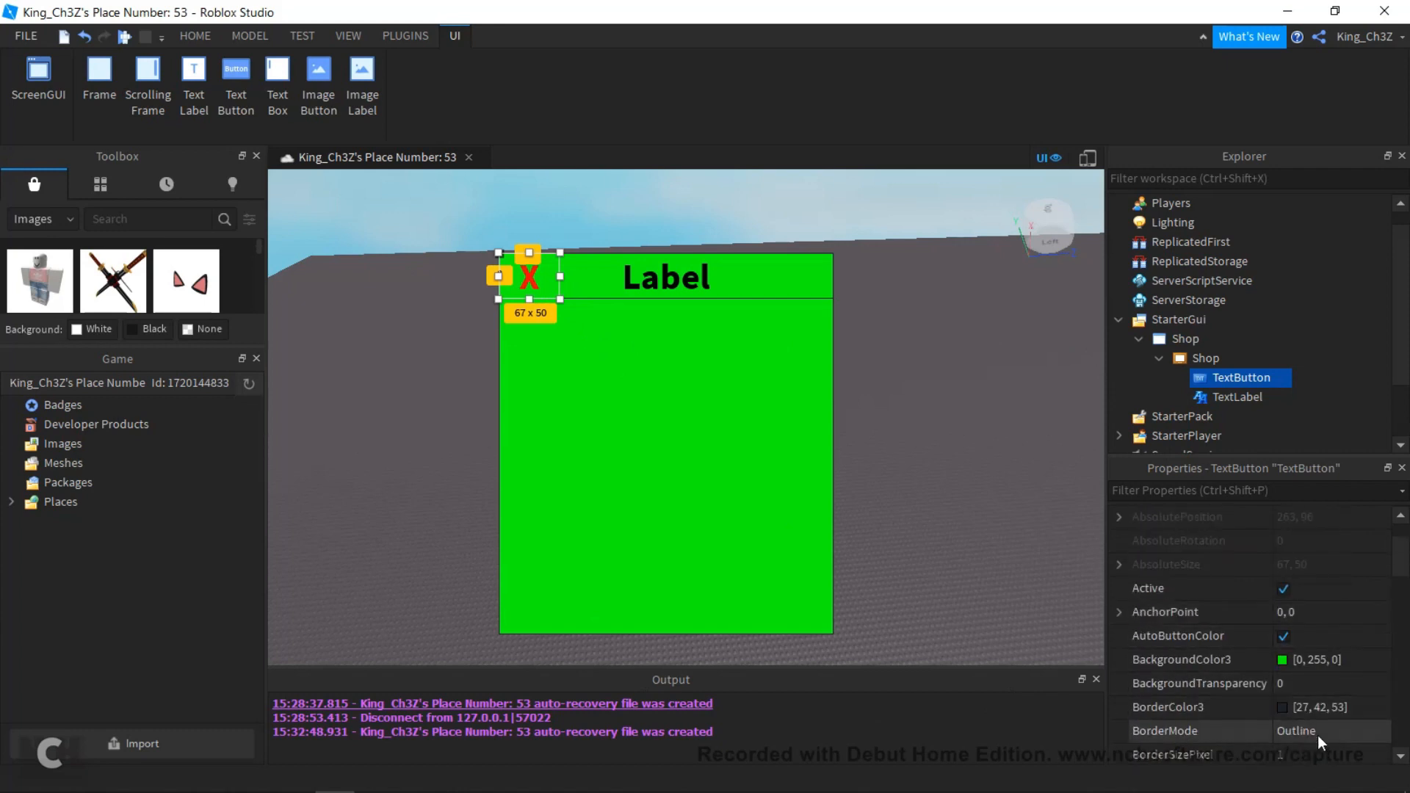
pyautogui.click(1292, 751)
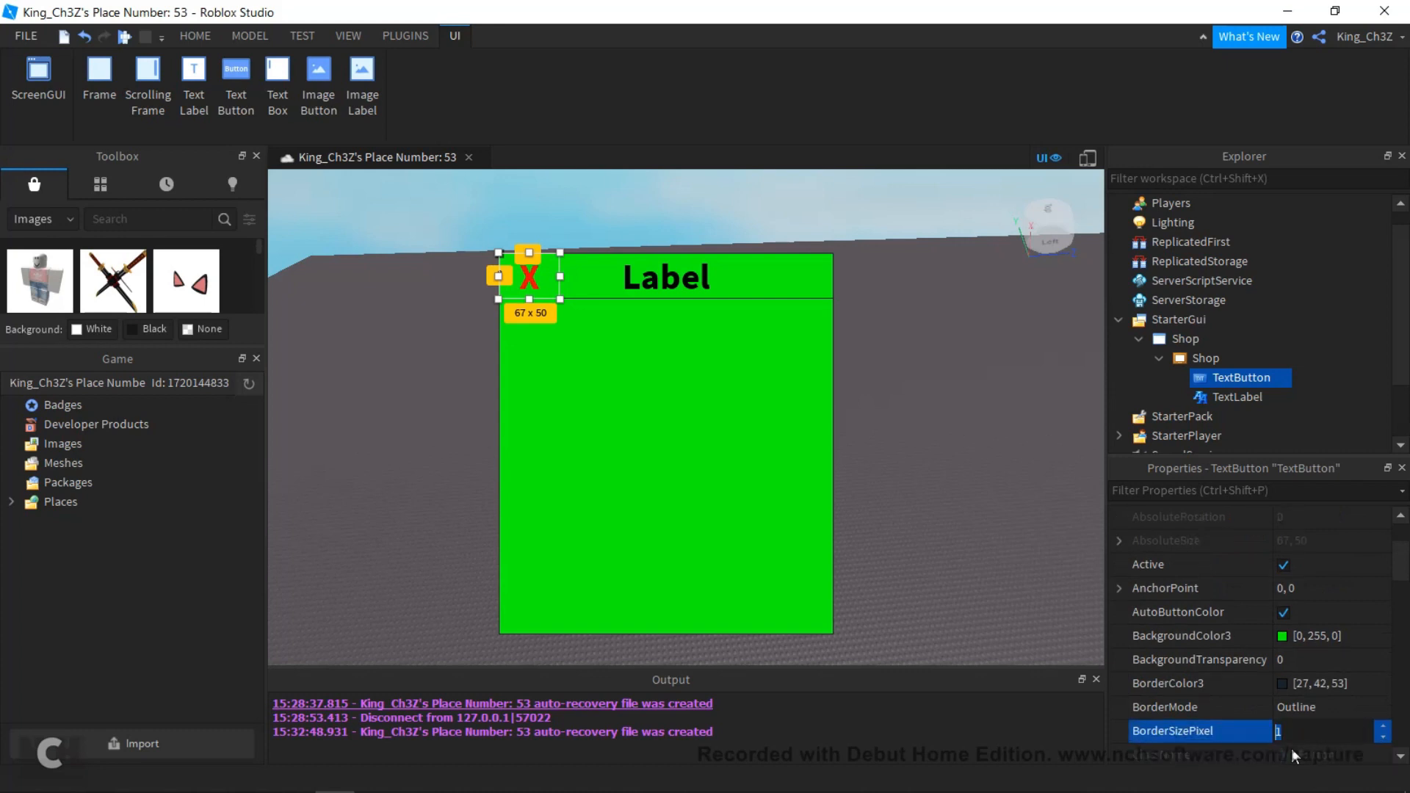
pyautogui.click(1294, 735)
pyautogui.press('BackSpace')
pyautogui.write('5')
pyautogui.press('Return')
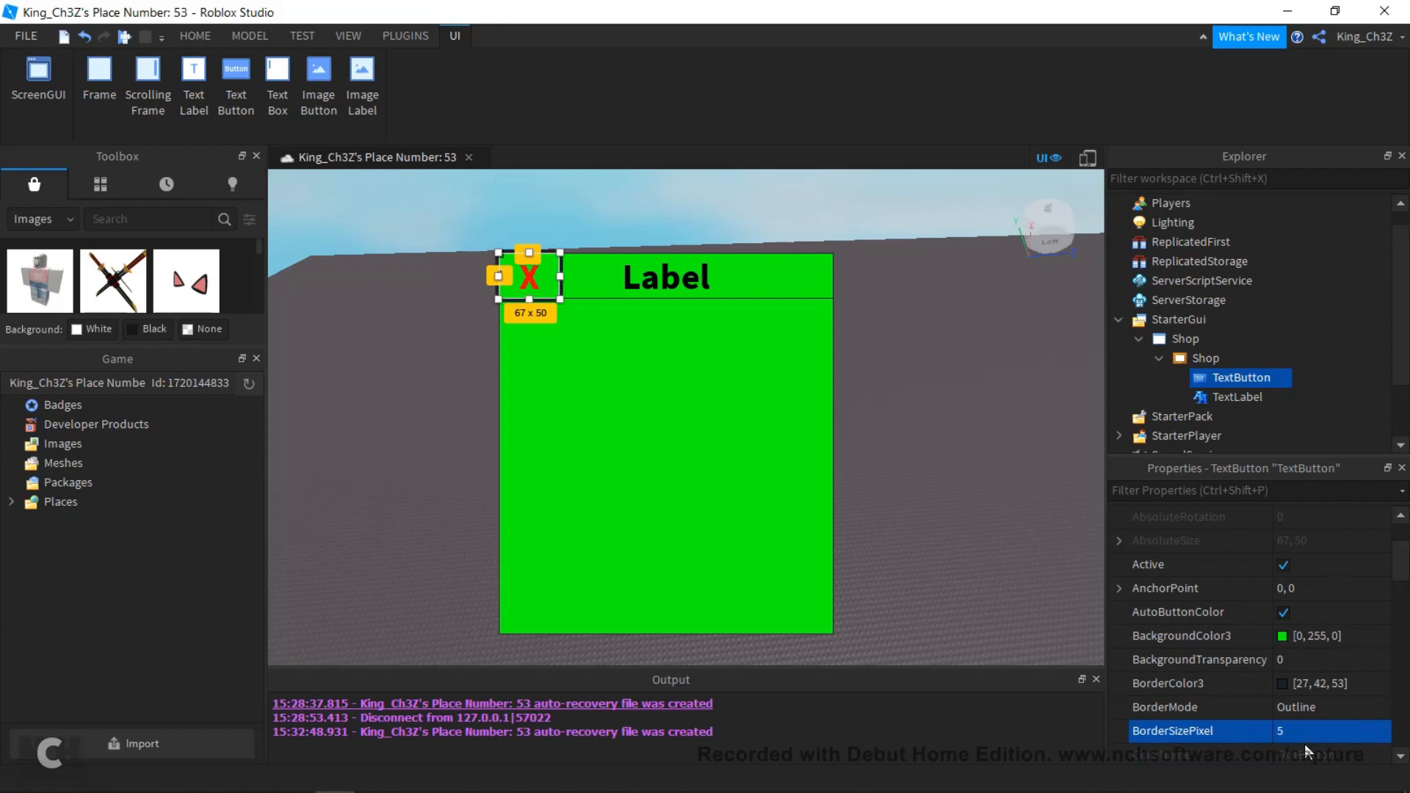
pyautogui.click(855, 243)
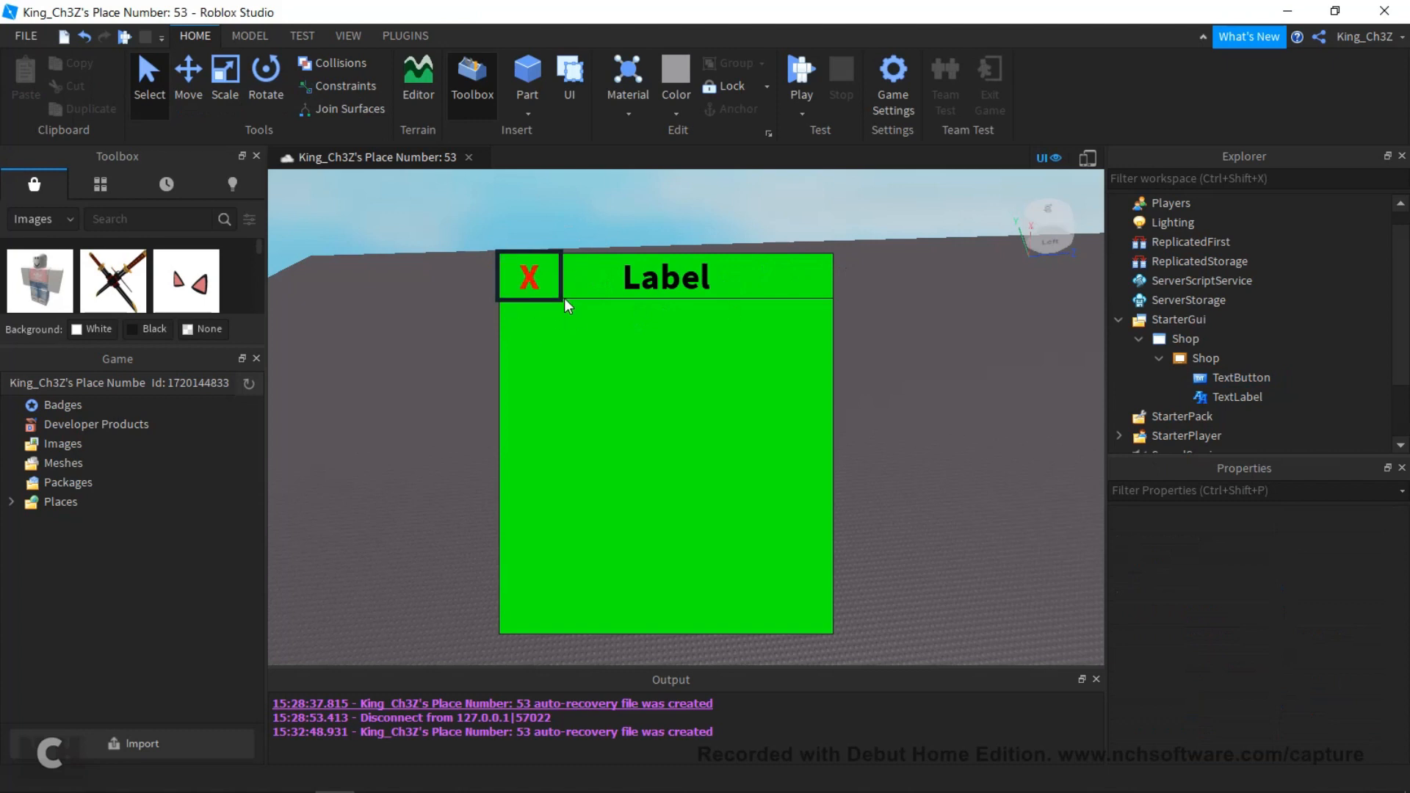
# - Rename the TextButton inside the Shop frame to "Exit"
pyautogui.click(1190, 391)
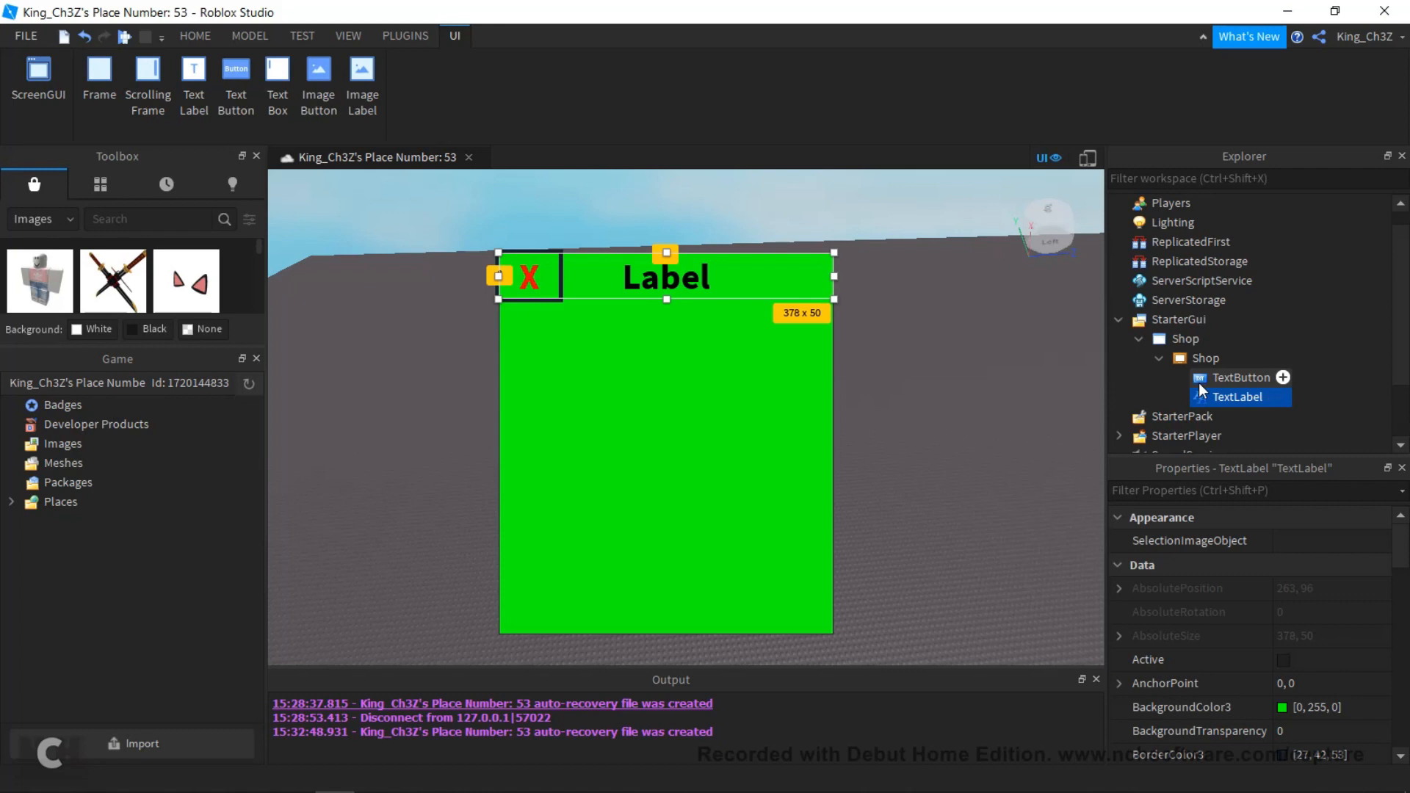
pyautogui.click(1199, 381)
pyautogui.click(1228, 379)
pyautogui.write('Exit')
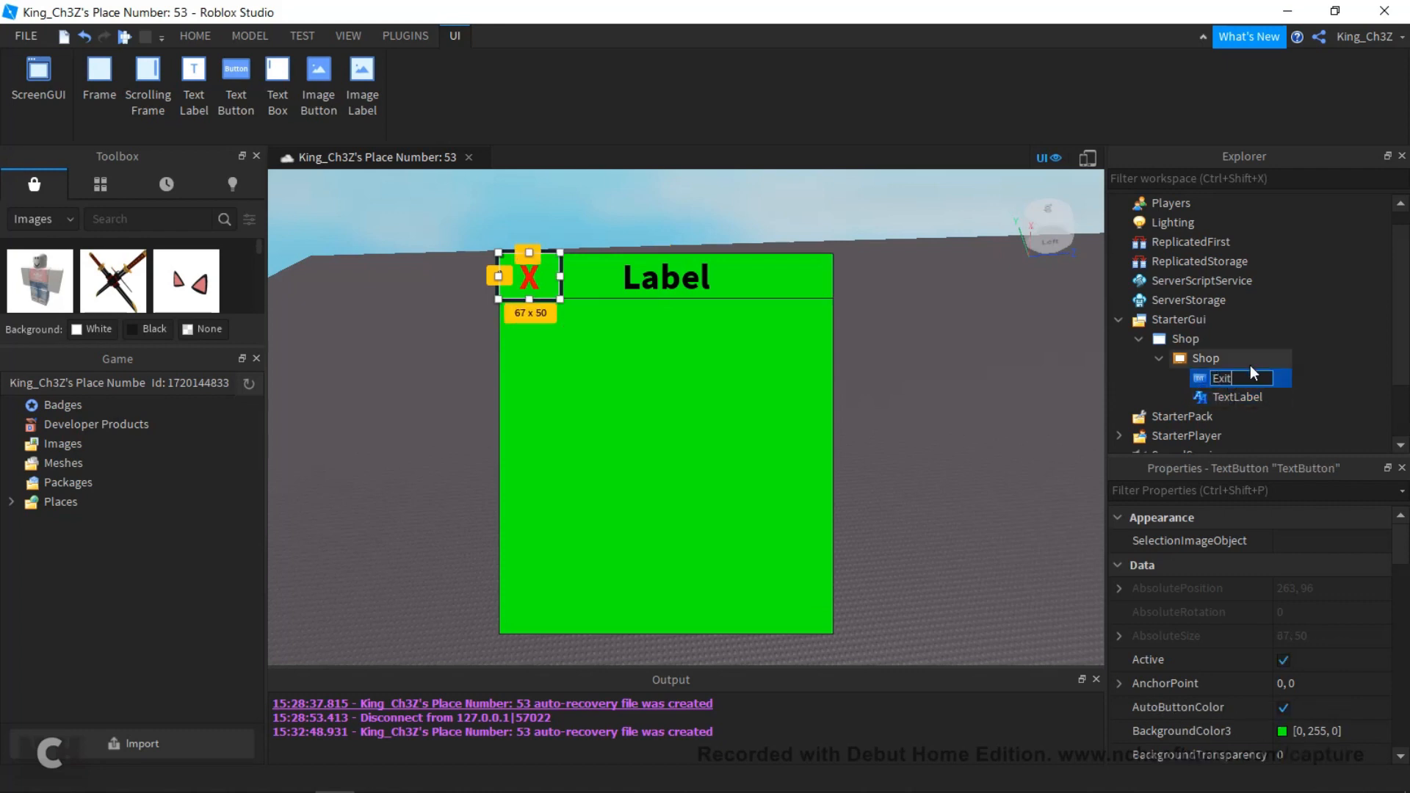
pyautogui.press('Return')
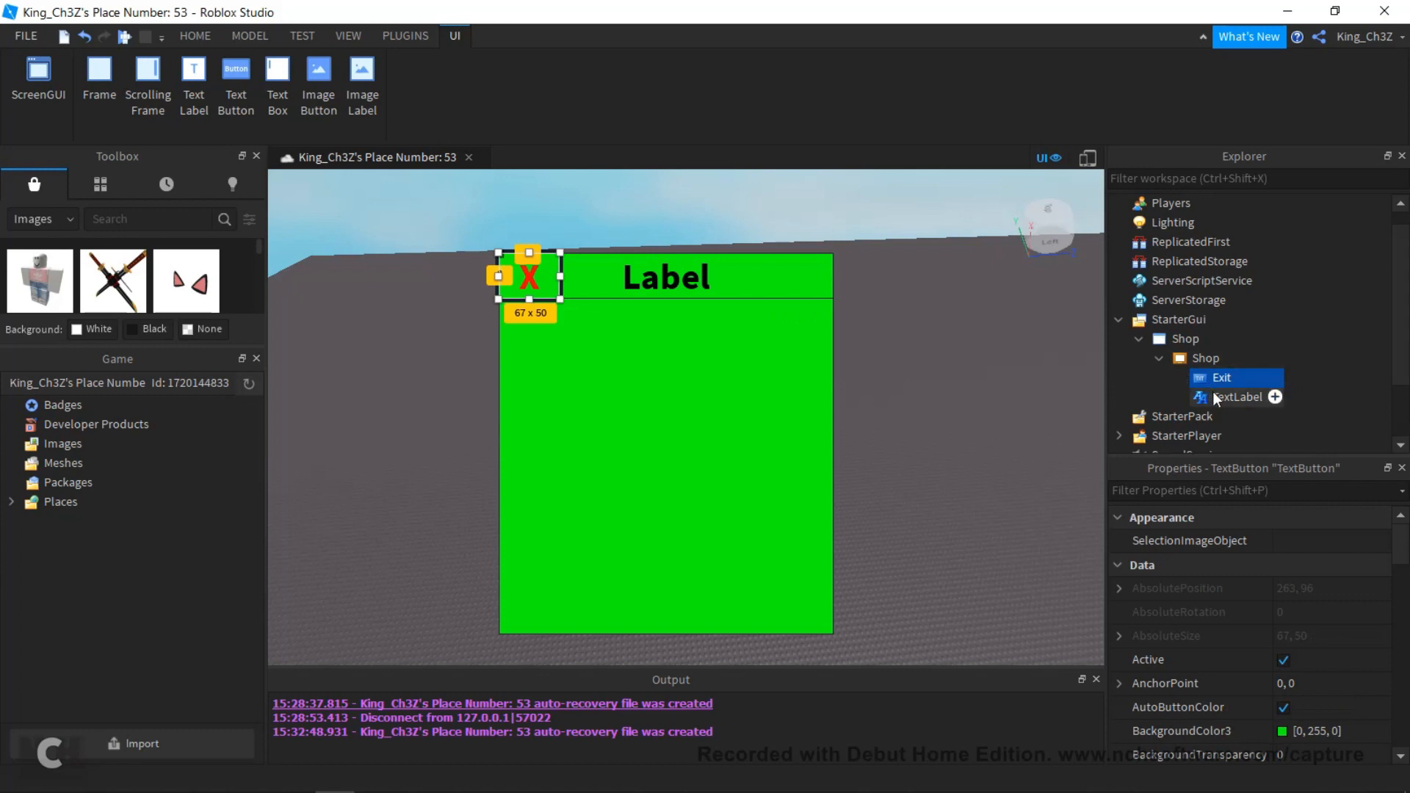
# - Rename the TextLabel inside the Shop frame to "Label" and clear the selection
pyautogui.click(1214, 397)
pyautogui.click(1214, 396)
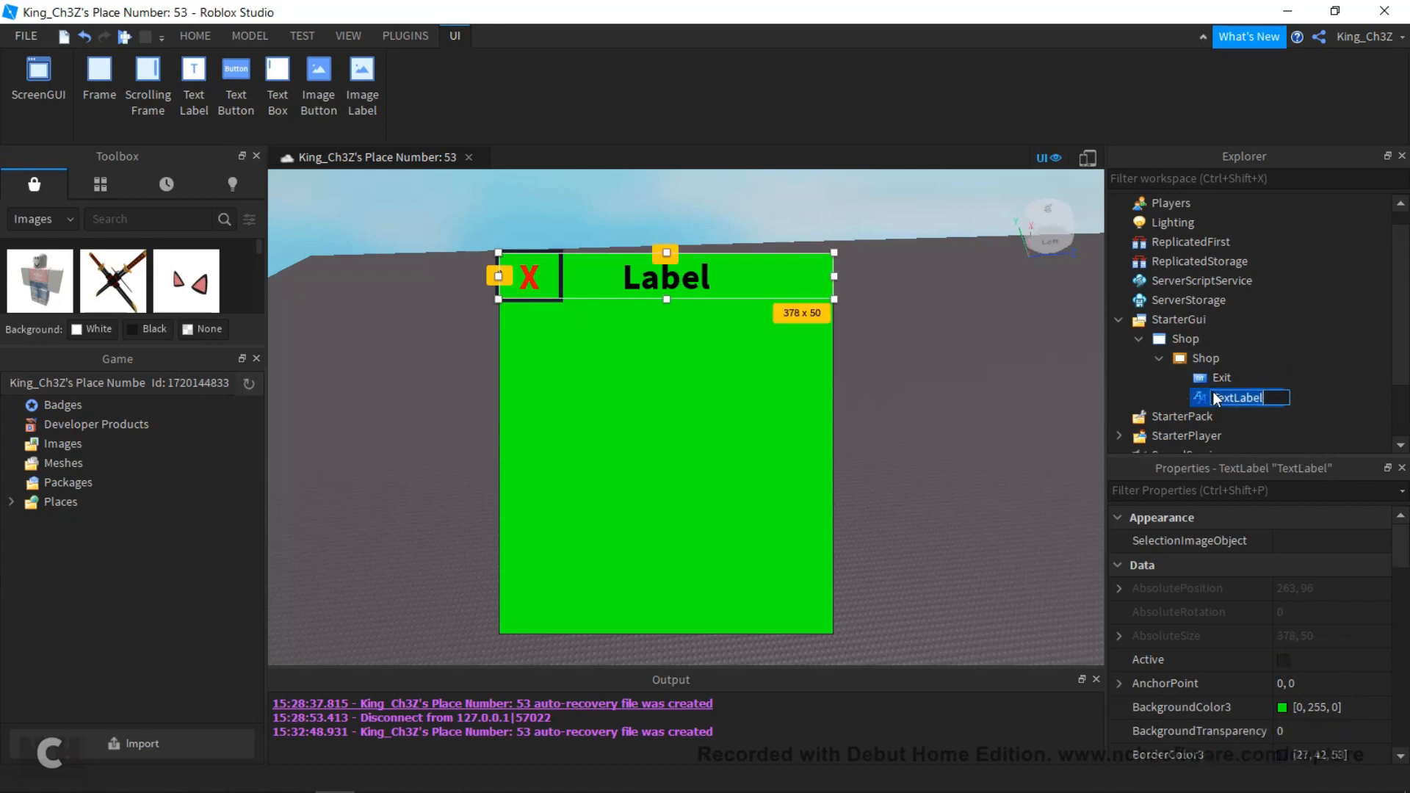
pyautogui.press('BackSpace')
pyautogui.press('BackSpace')
pyautogui.write('Label')
pyautogui.press('Return')
pyautogui.click(1213, 392)
pyautogui.click(1237, 396)
pyautogui.press('BackSpace')
pyautogui.press('BackSpace')
pyautogui.write('bel')
pyautogui.press('Return')
pyautogui.click(342, 415)
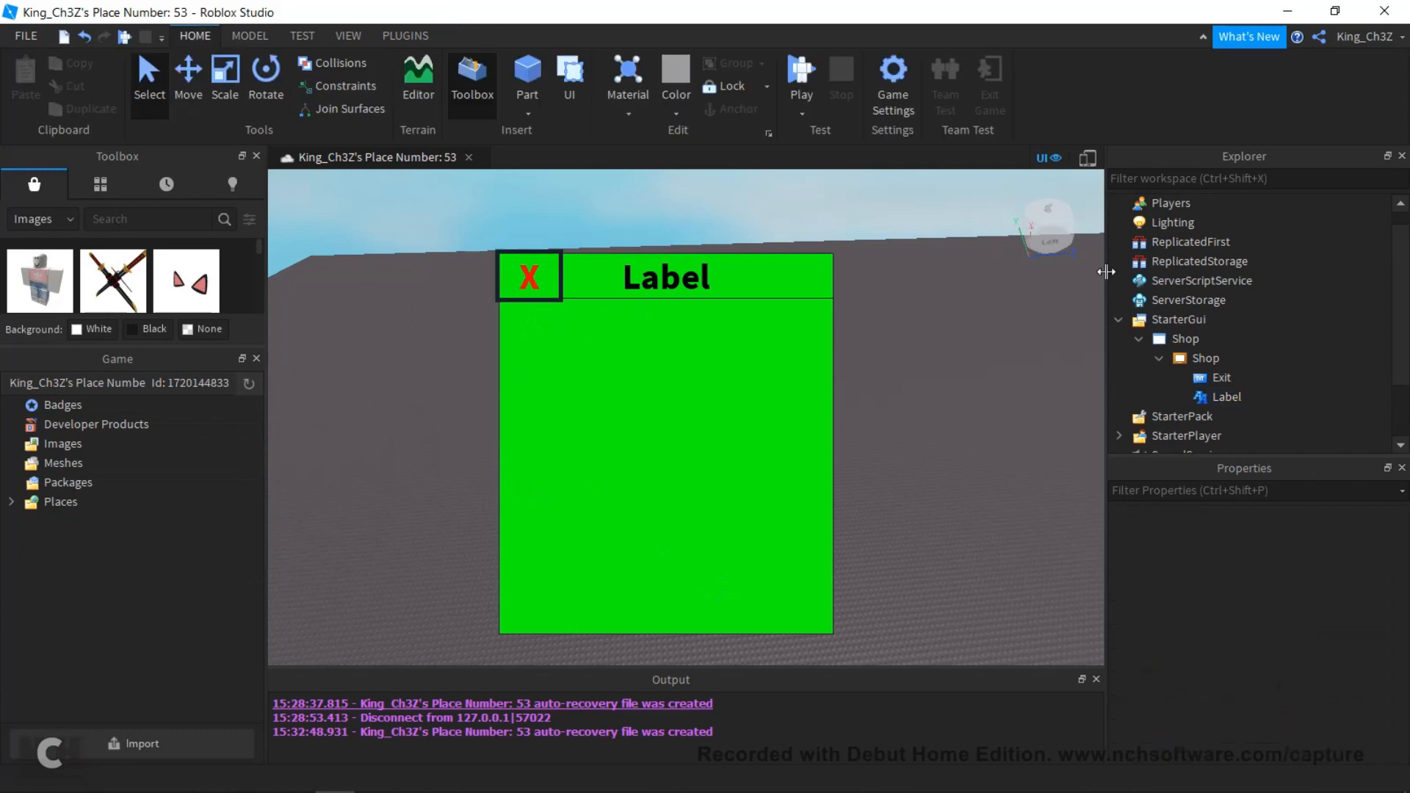
# - Add a Frame to the Shop ScreenGui, move it about 217 pixels down along the viewport's edge and widen it to about 179 x 100
pyautogui.click(1216, 345)
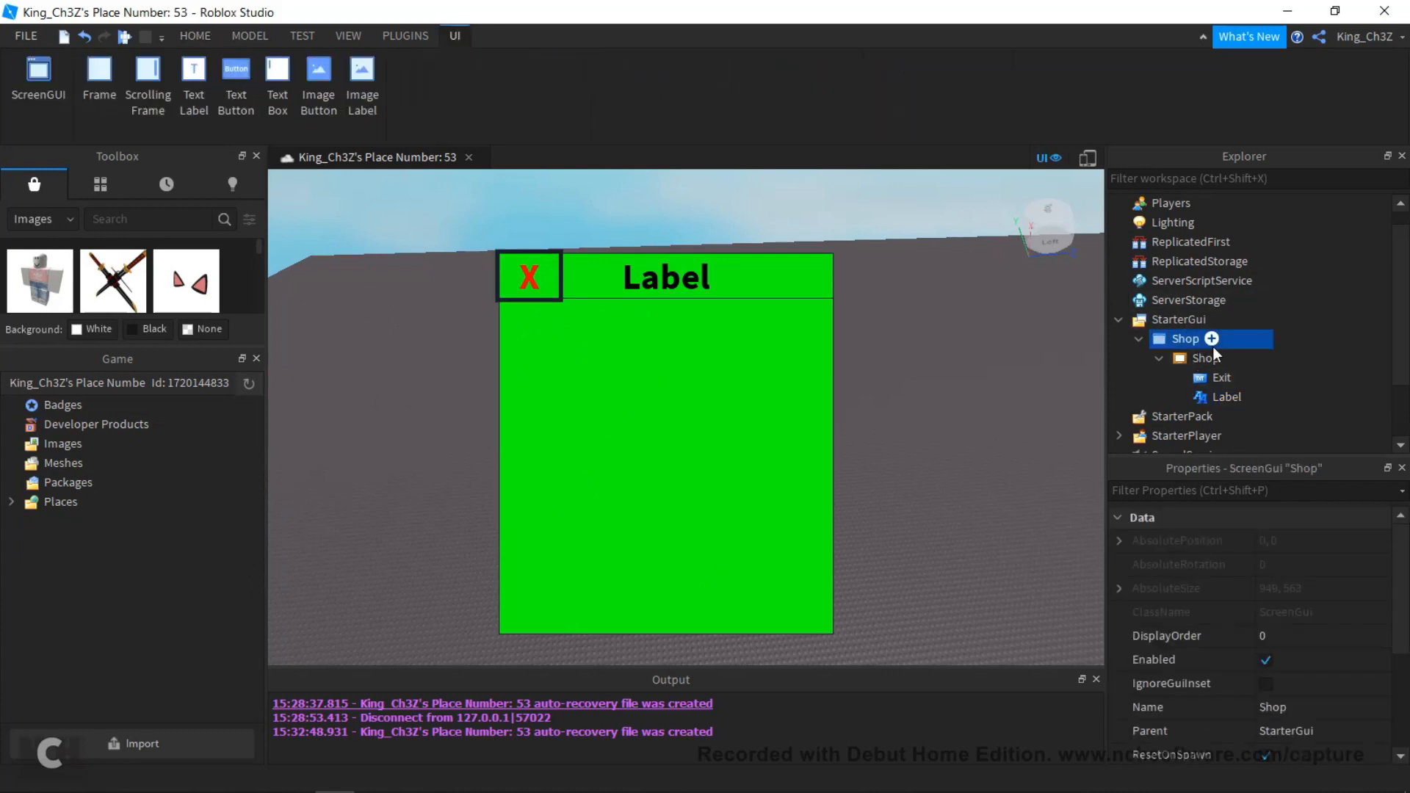
pyautogui.click(1210, 345)
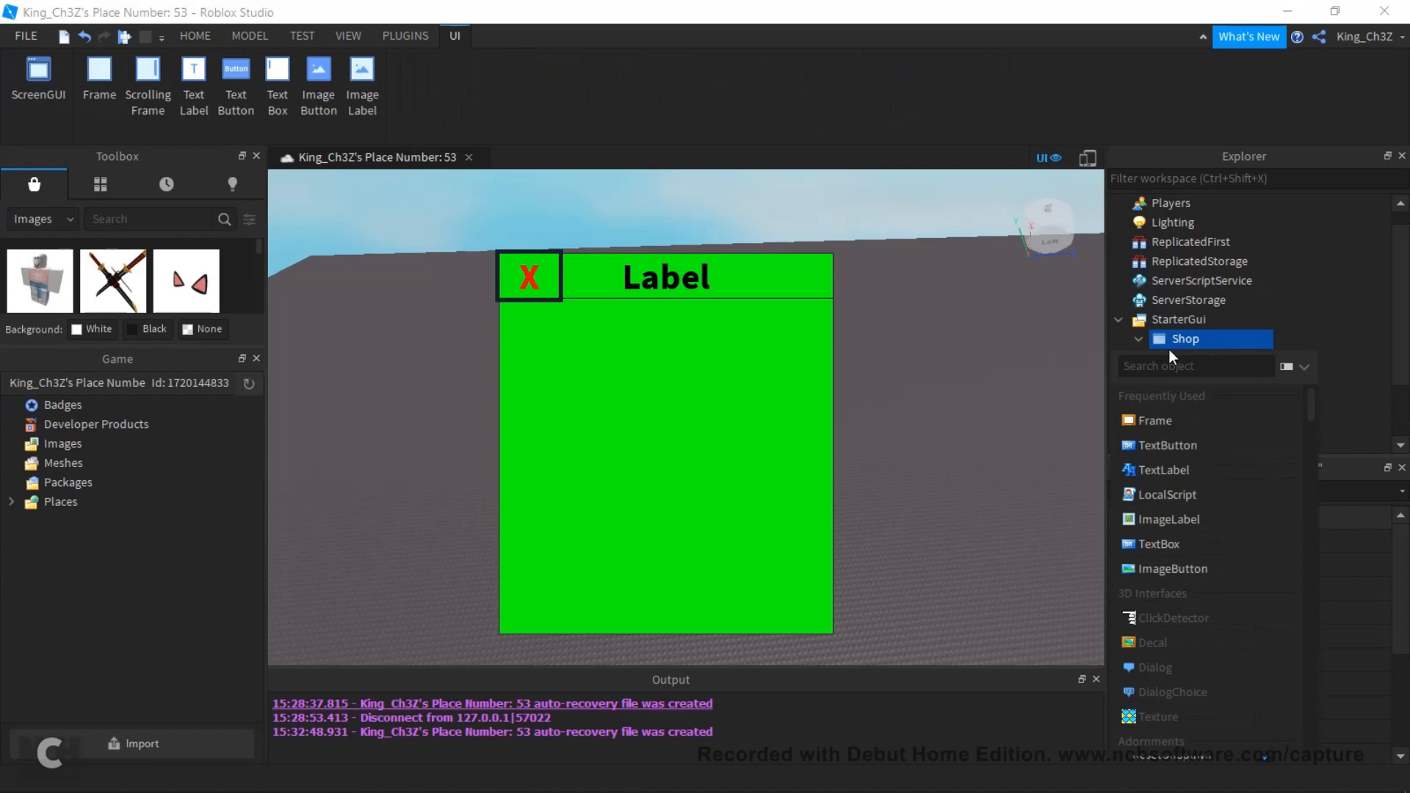
pyautogui.click(1135, 341)
pyautogui.click(1140, 341)
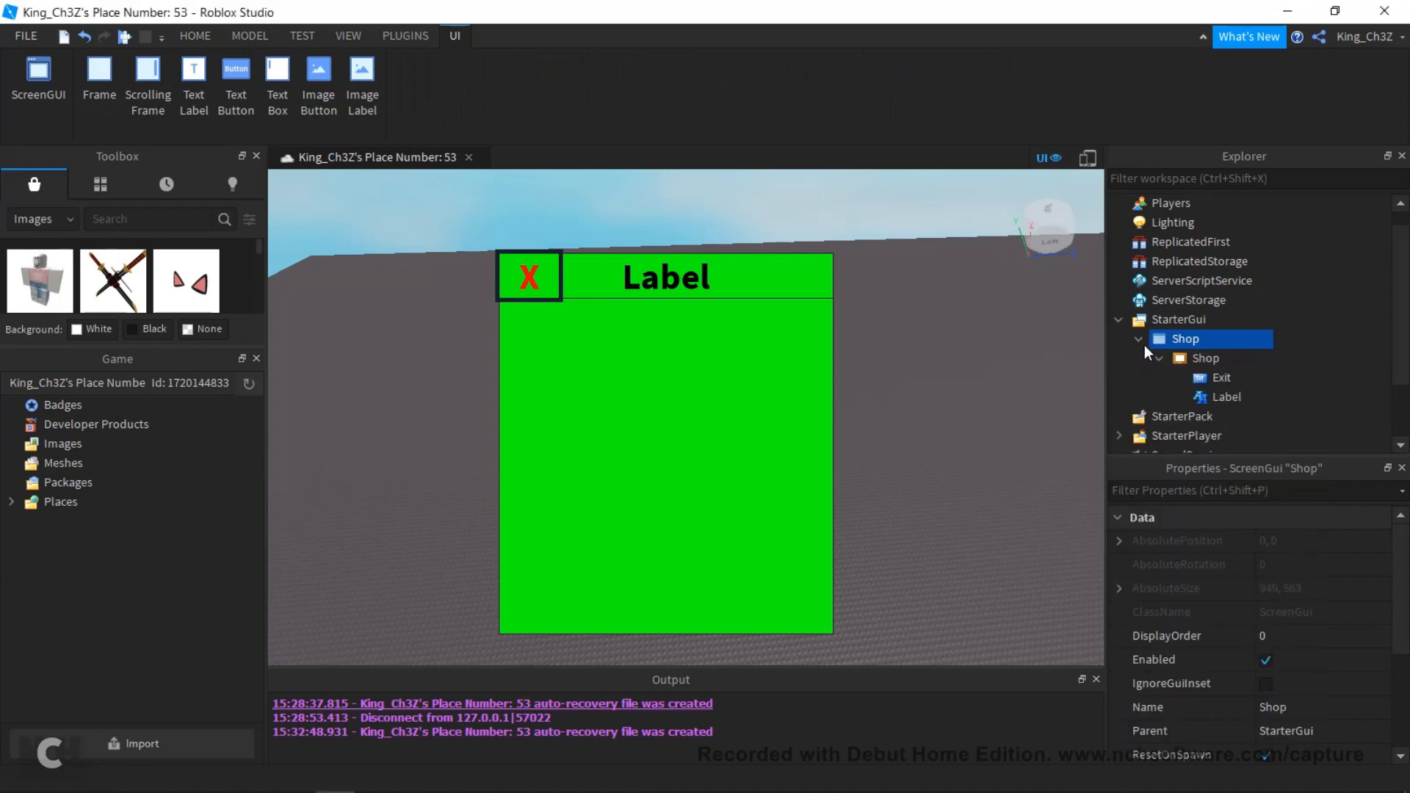
pyautogui.click(1213, 342)
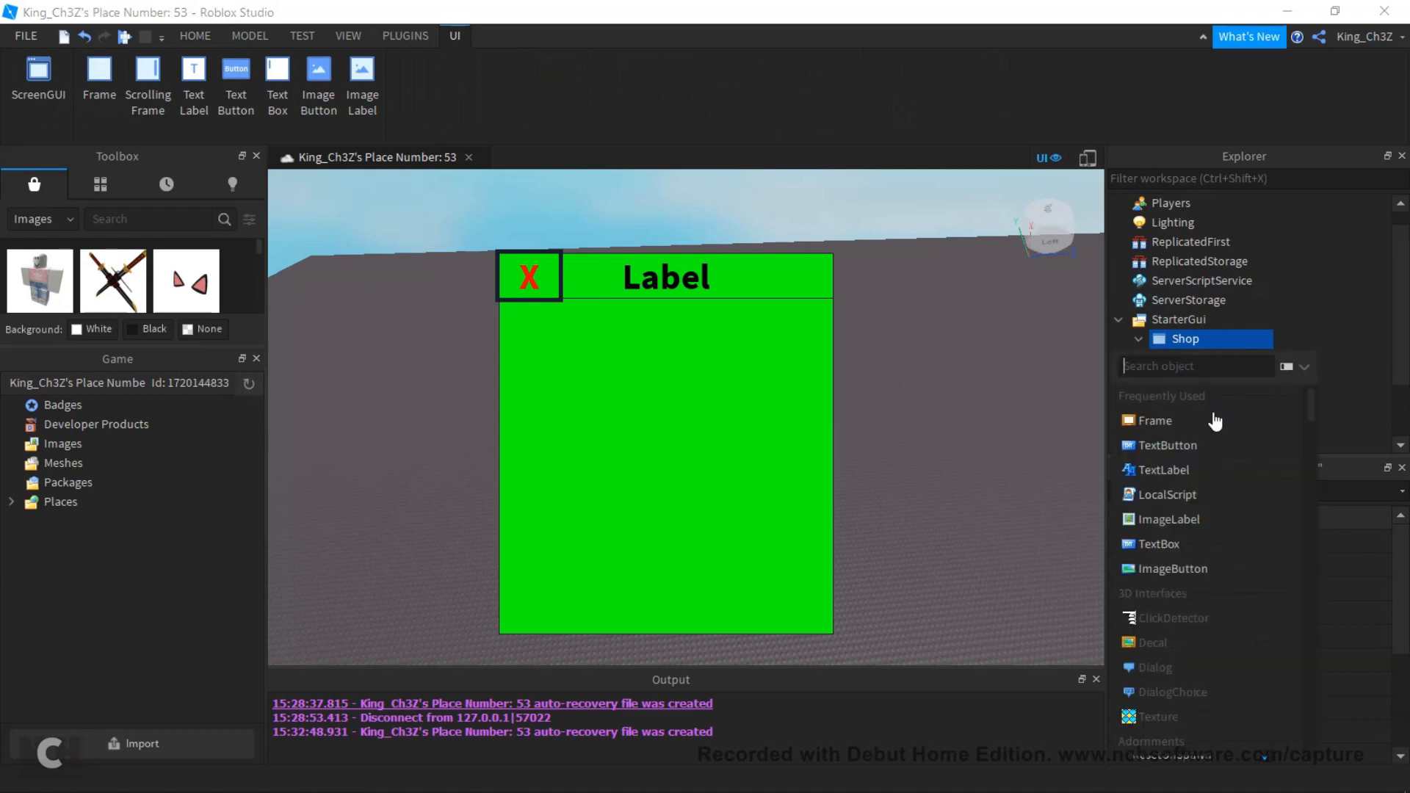
pyautogui.click(1199, 423)
pyautogui.moveTo(294, 214); pyautogui.dragTo(310, 406)
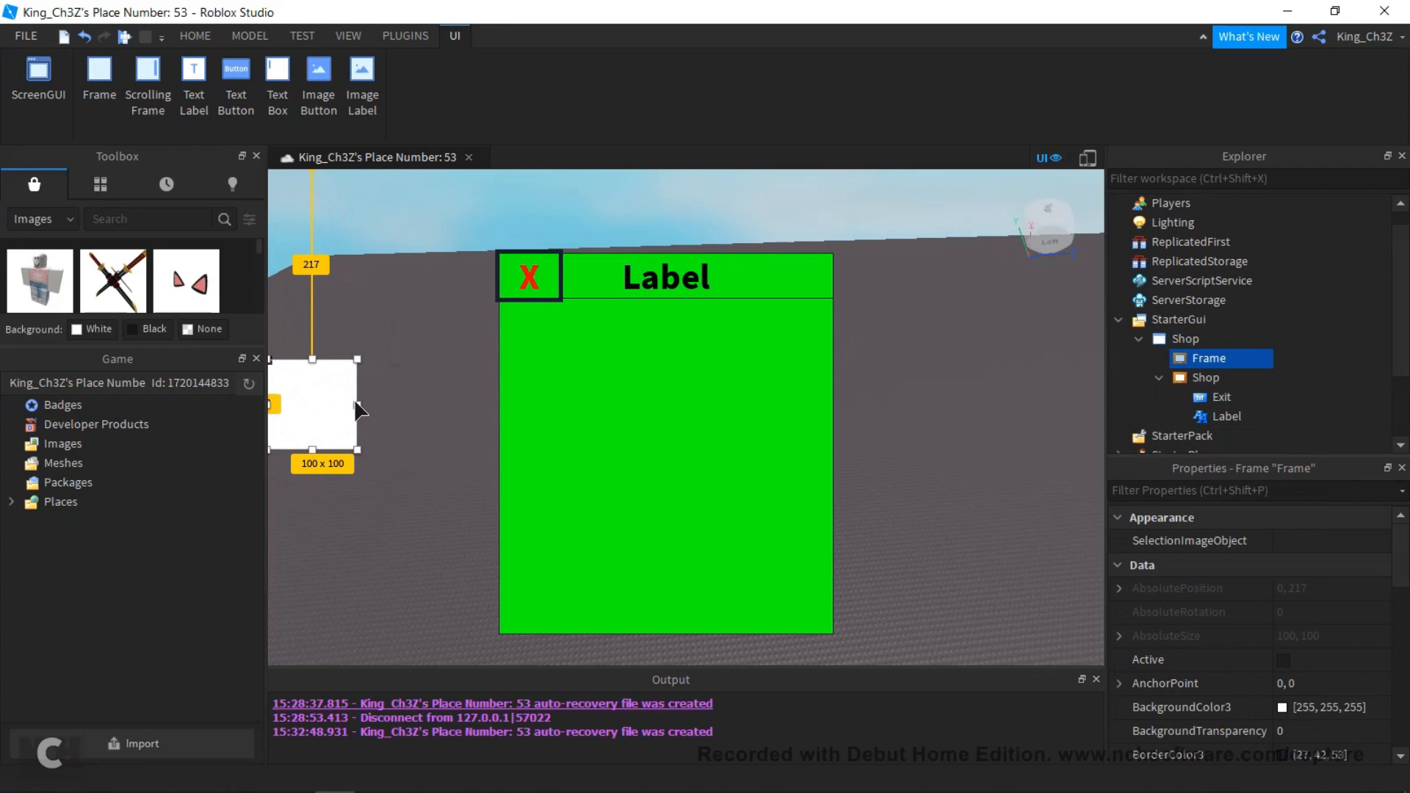
pyautogui.moveTo(356, 403); pyautogui.dragTo(425, 404)
# - Set the new side frame's background color to bright green [0, 255, 0]
pyautogui.scroll(-1, 1283, 670)
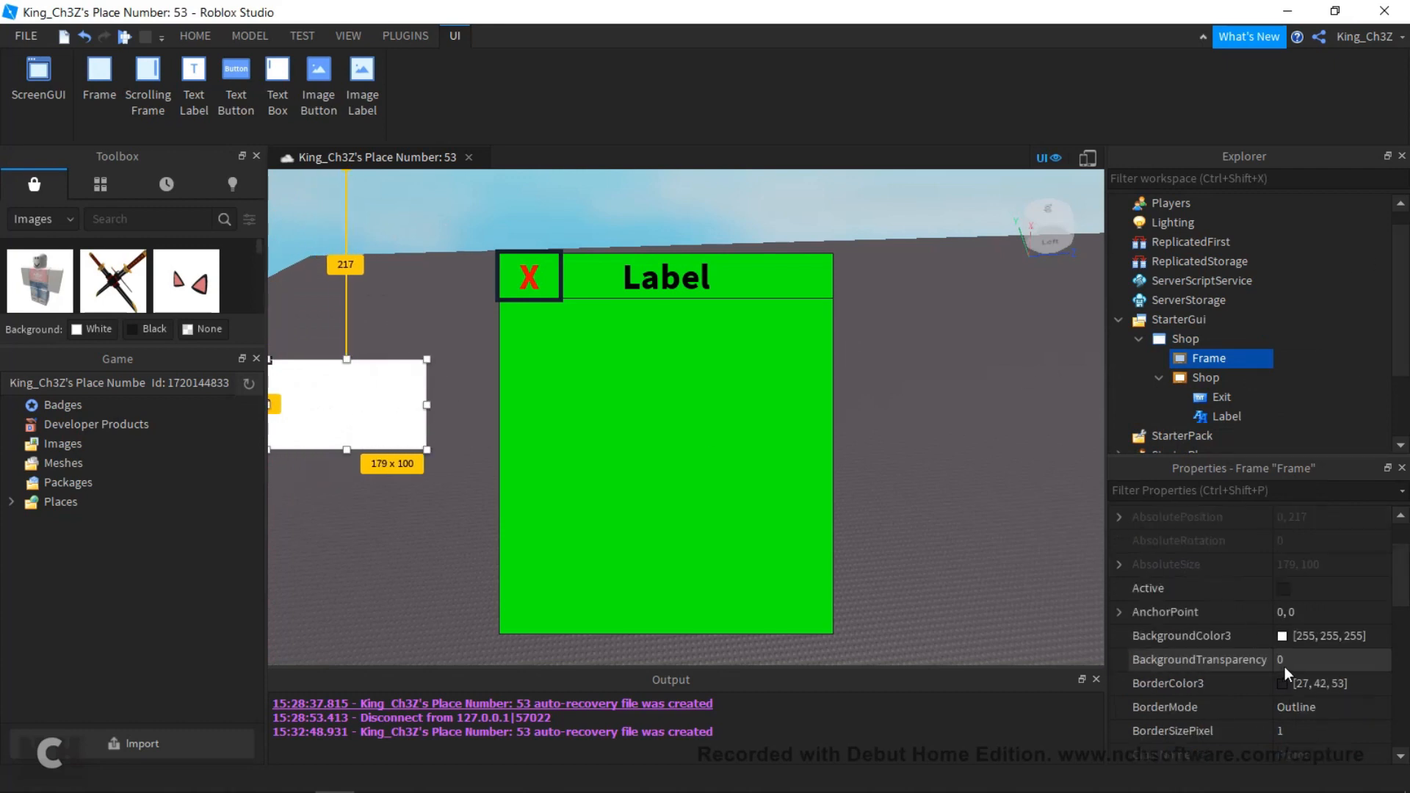
pyautogui.click(1286, 636)
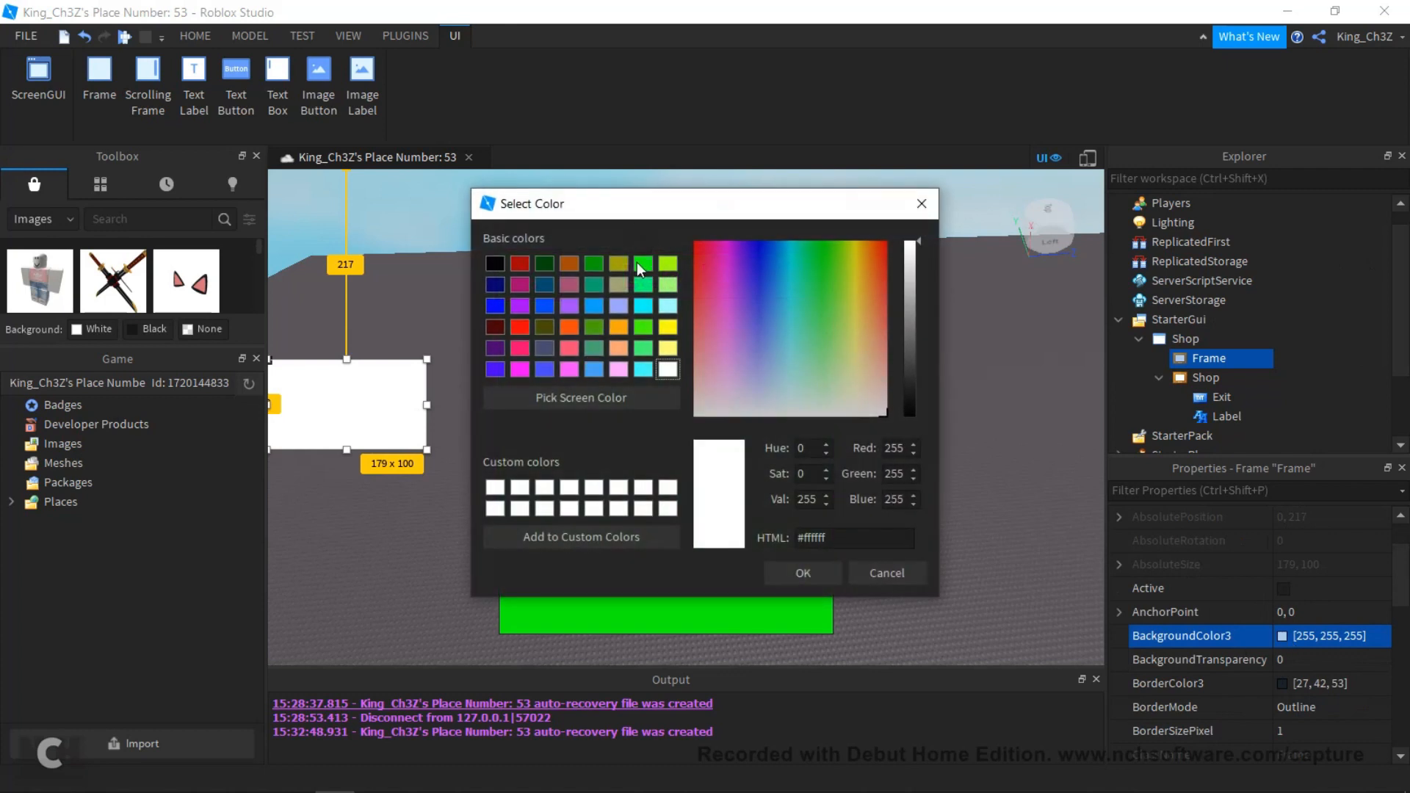
pyautogui.click(641, 263)
pyautogui.click(787, 563)
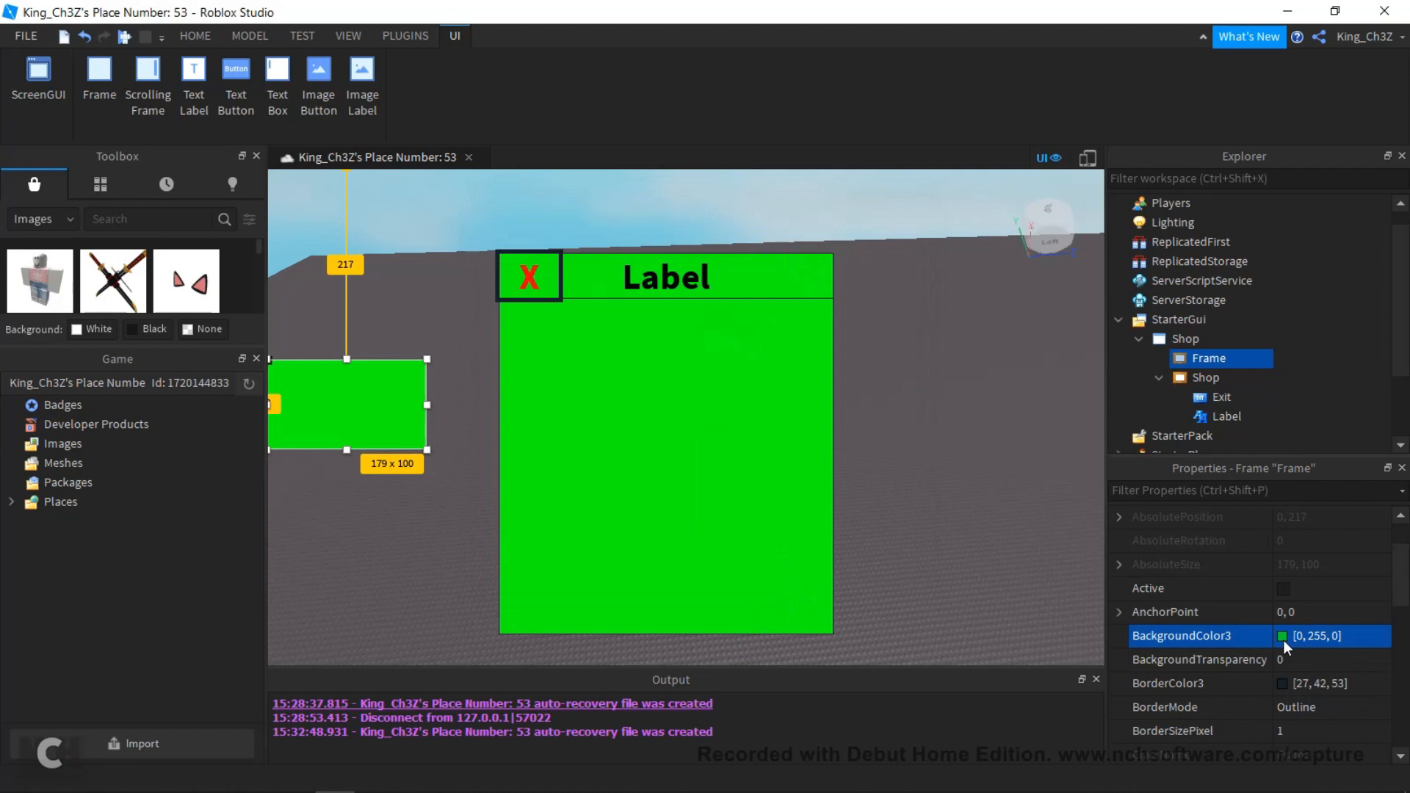
# - Delete the green side frame from the Shop ScreenGui
pyautogui.scroll(-3, 1246, 633)
pyautogui.scroll(3, 1245, 664)
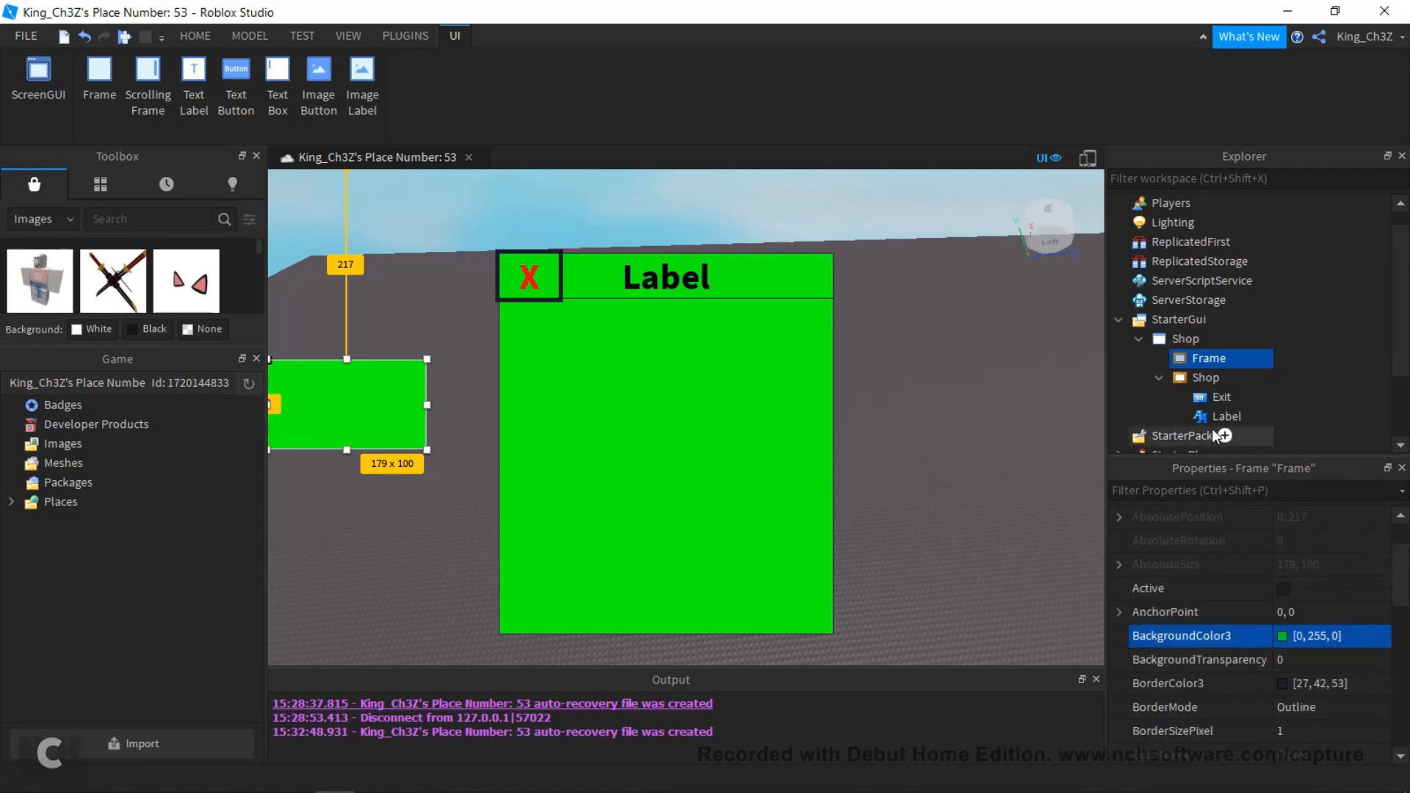
pyautogui.rightClick(1210, 365)
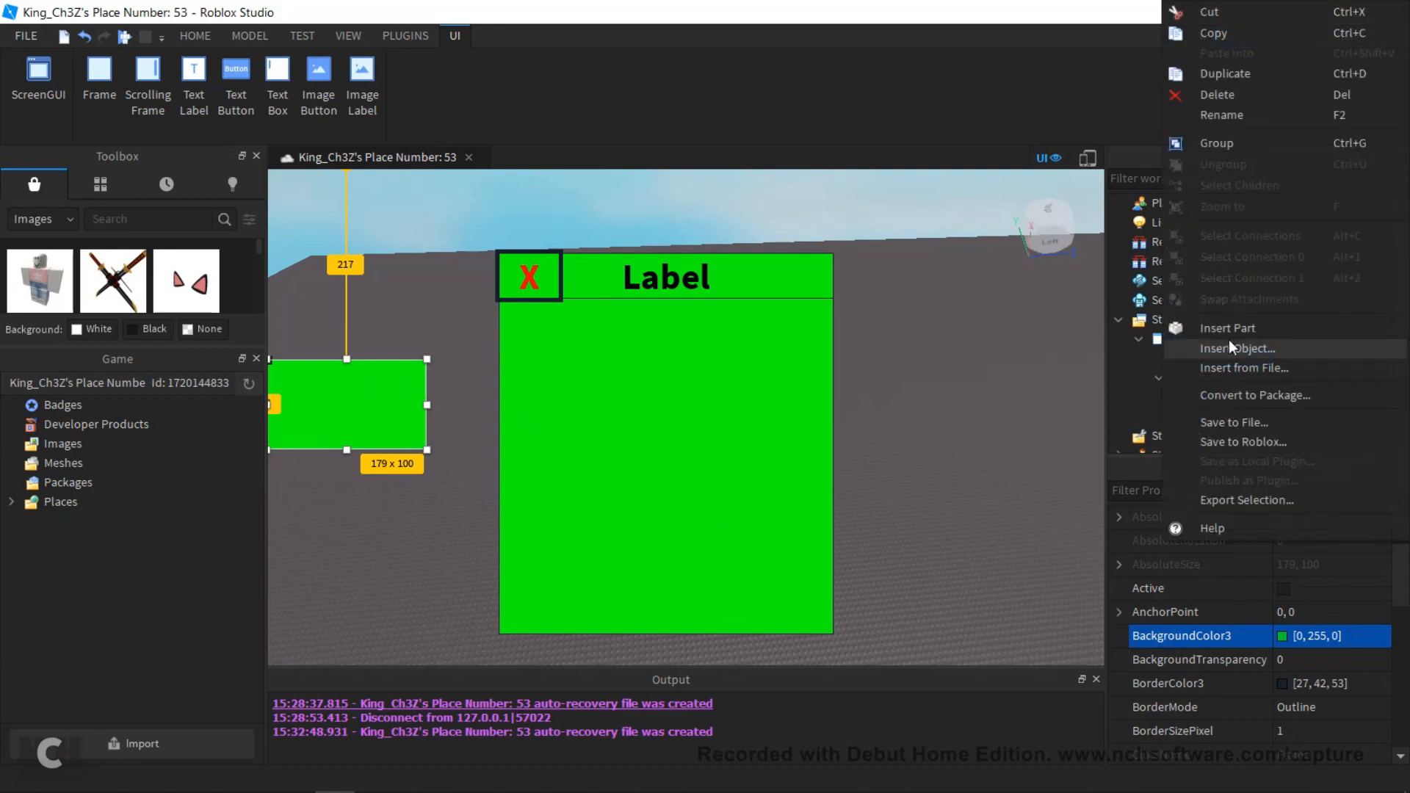
pyautogui.click(1246, 100)
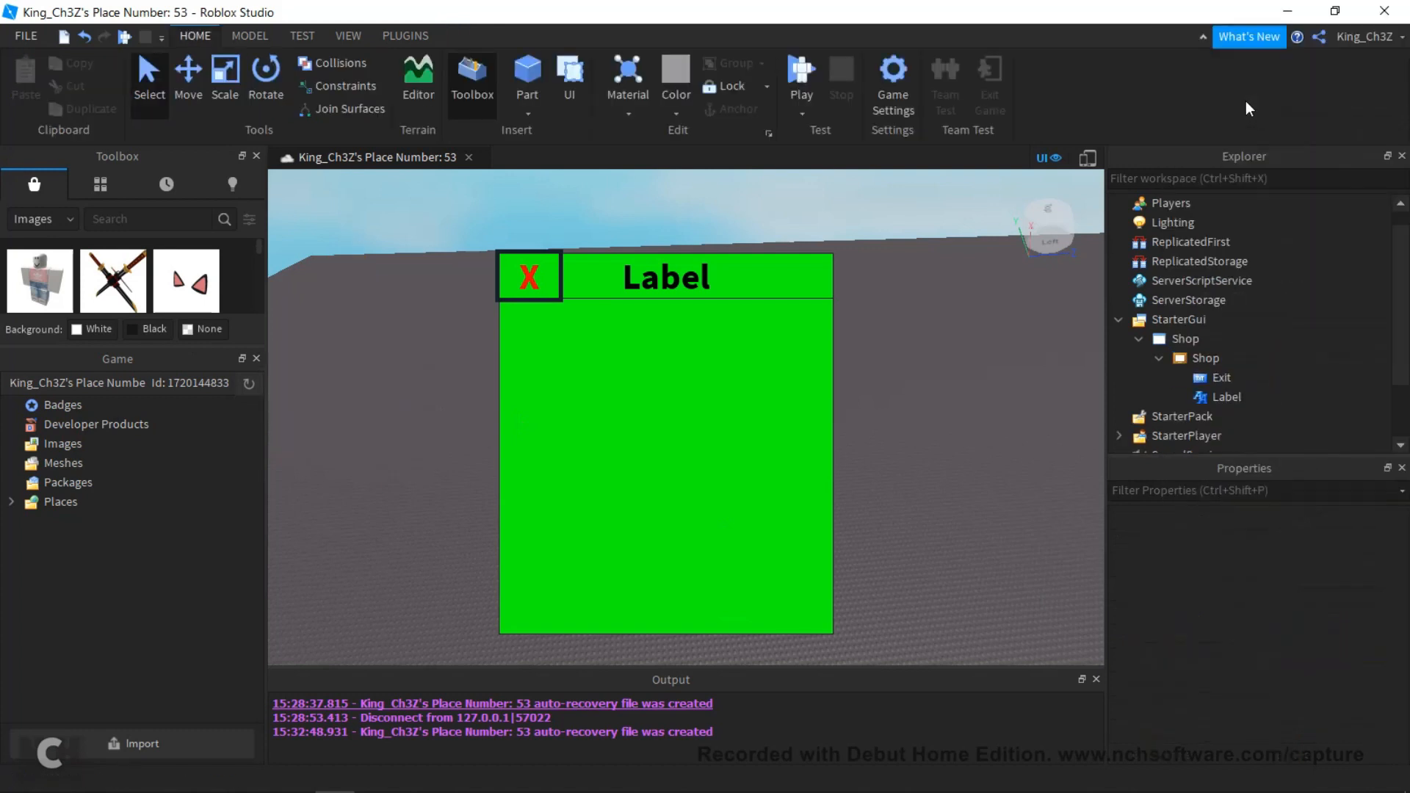
# - Add a TextButton directly to the Shop ScreenGui, outside the Shop frame
pyautogui.click(1212, 339)
pyautogui.click(1163, 445)
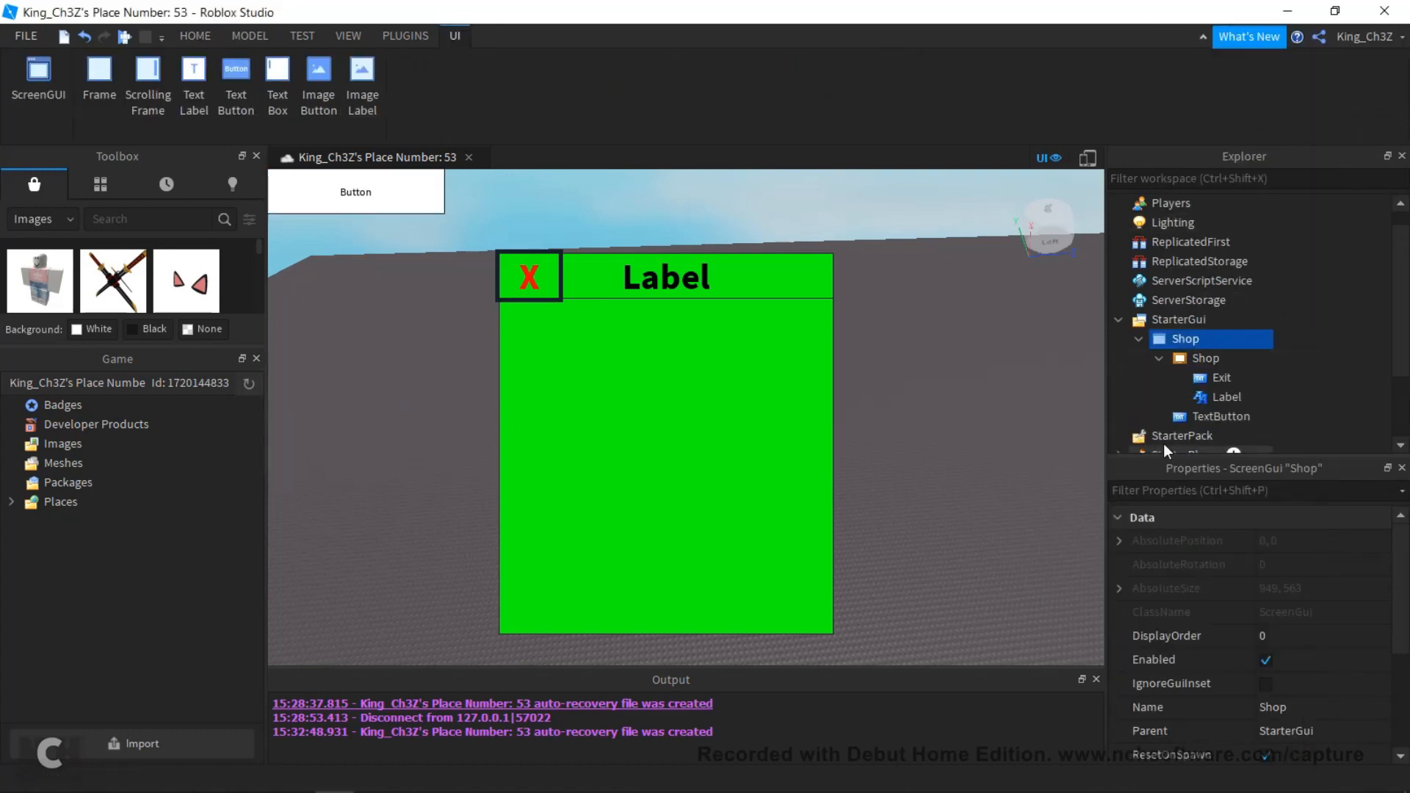
# - Move the new TextButton about 256 pixels down along the viewport's edge and heighten it to about 200 x 98
pyautogui.moveTo(380, 182); pyautogui.dragTo(379, 405)
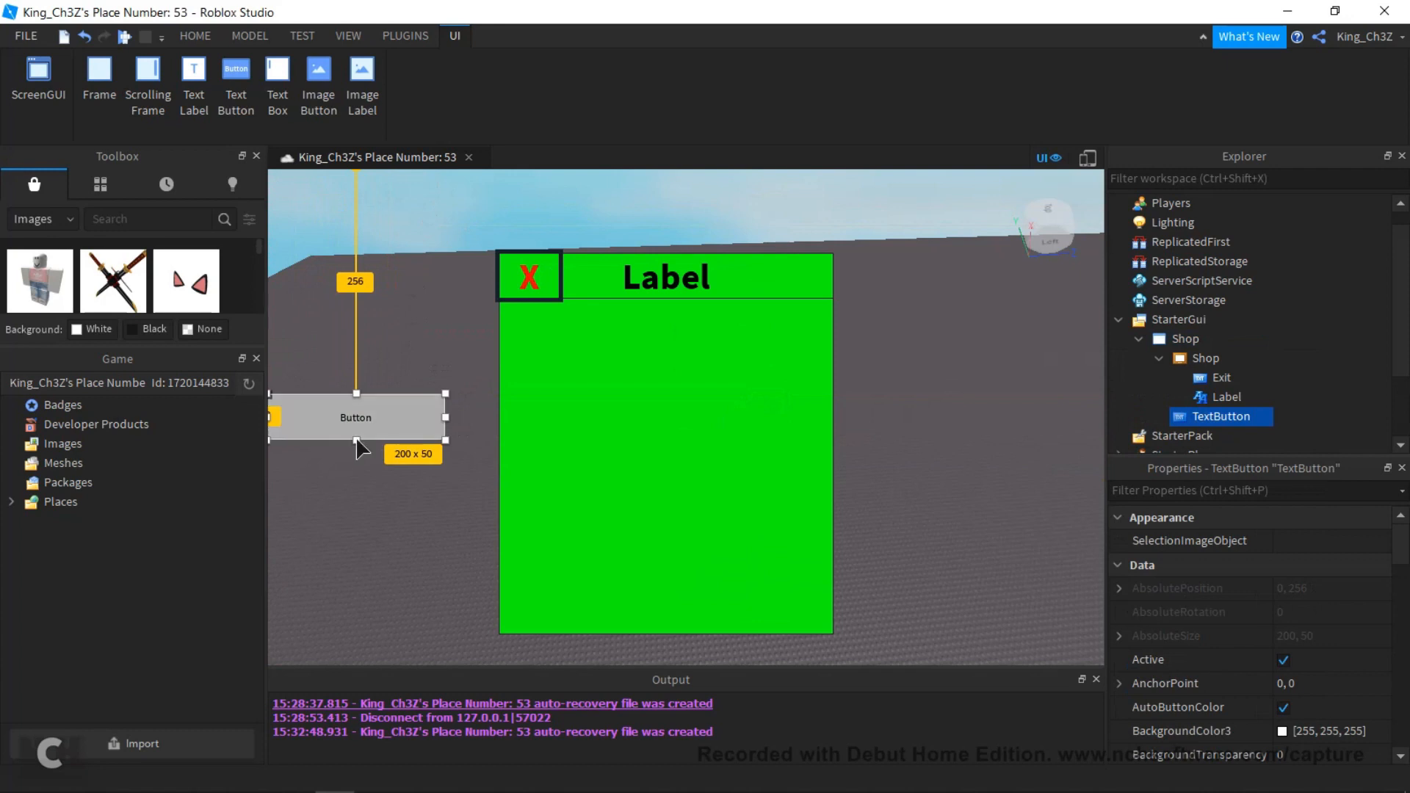
pyautogui.moveTo(355, 442); pyautogui.dragTo(356, 483)
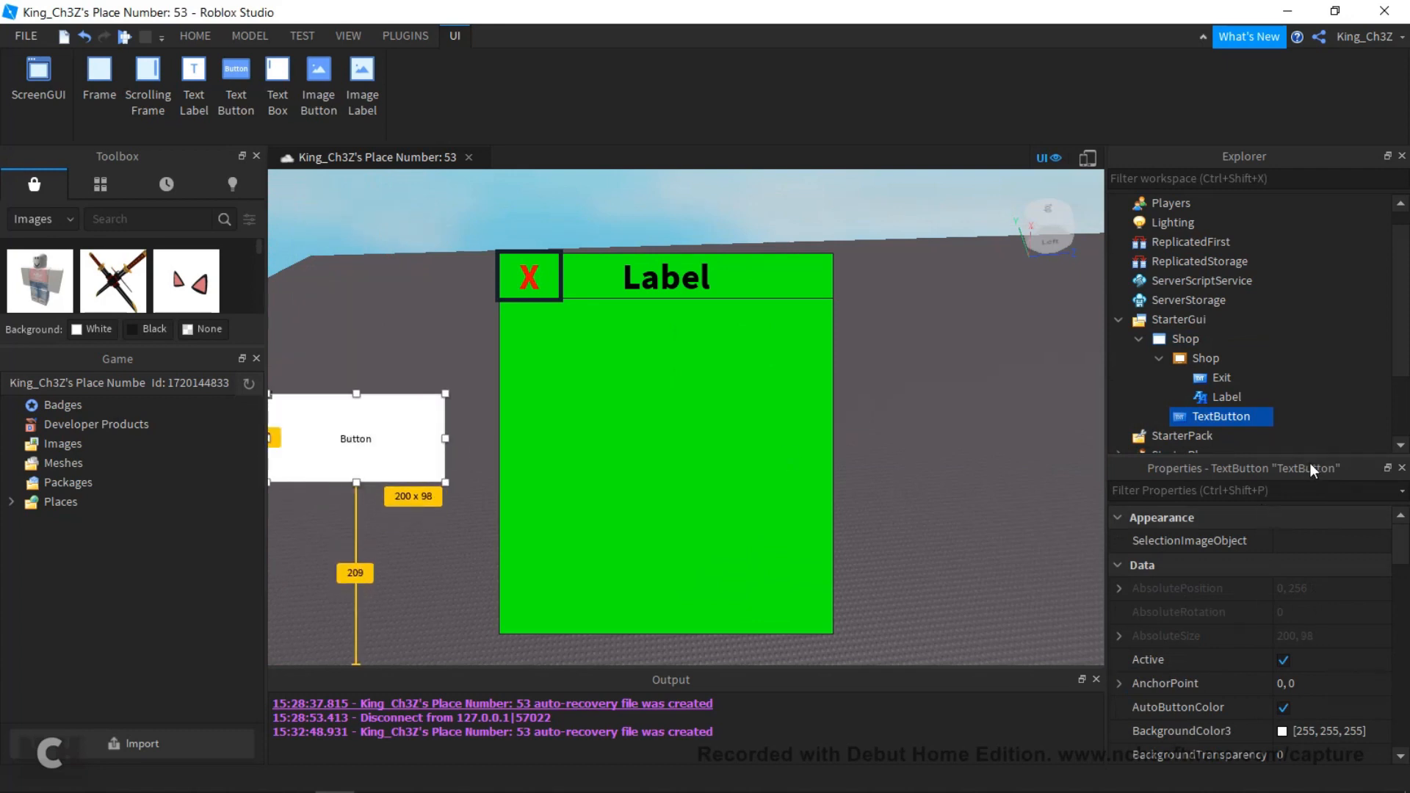
# - Set the TextButton's background color to bright green [0, 255, 0]
pyautogui.click(1278, 730)
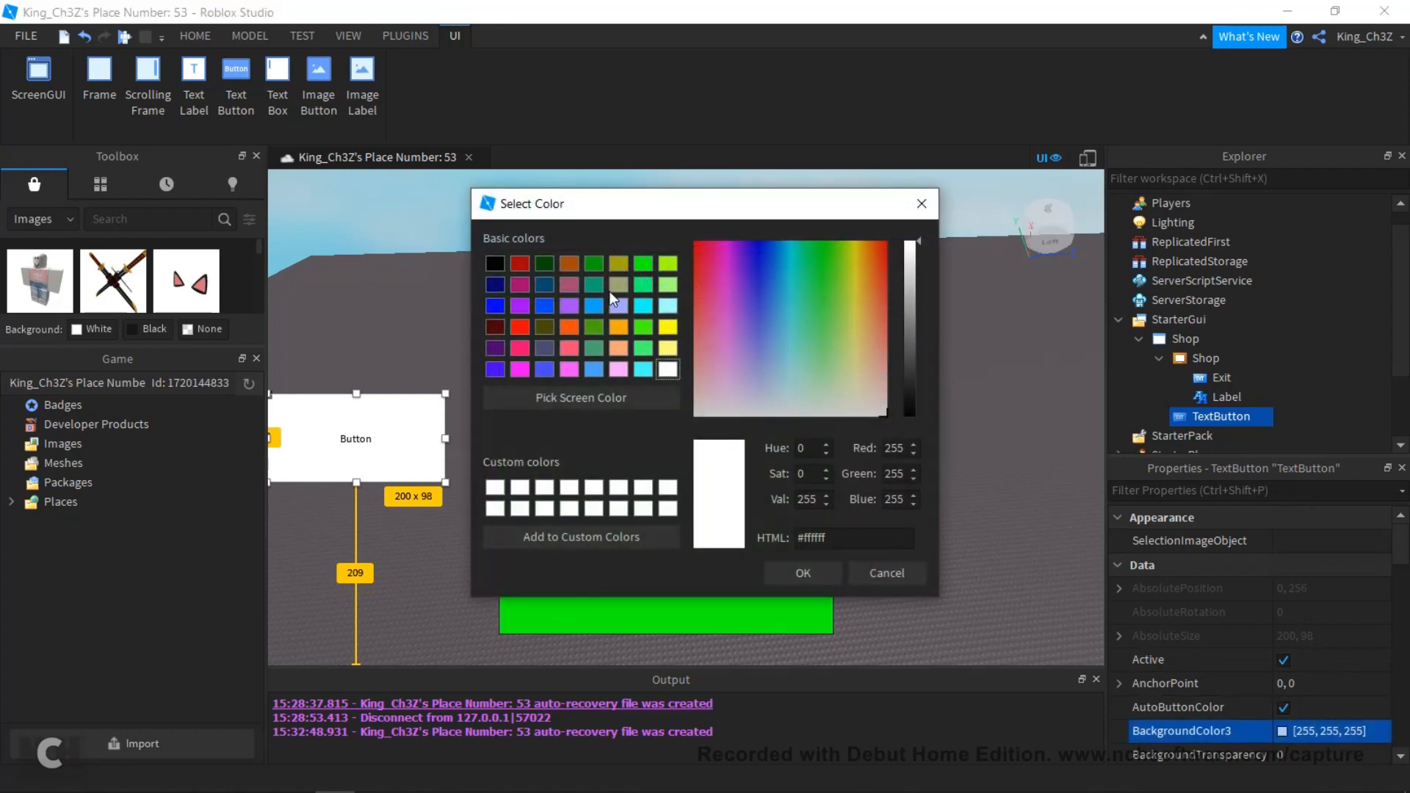
pyautogui.click(642, 266)
pyautogui.click(804, 573)
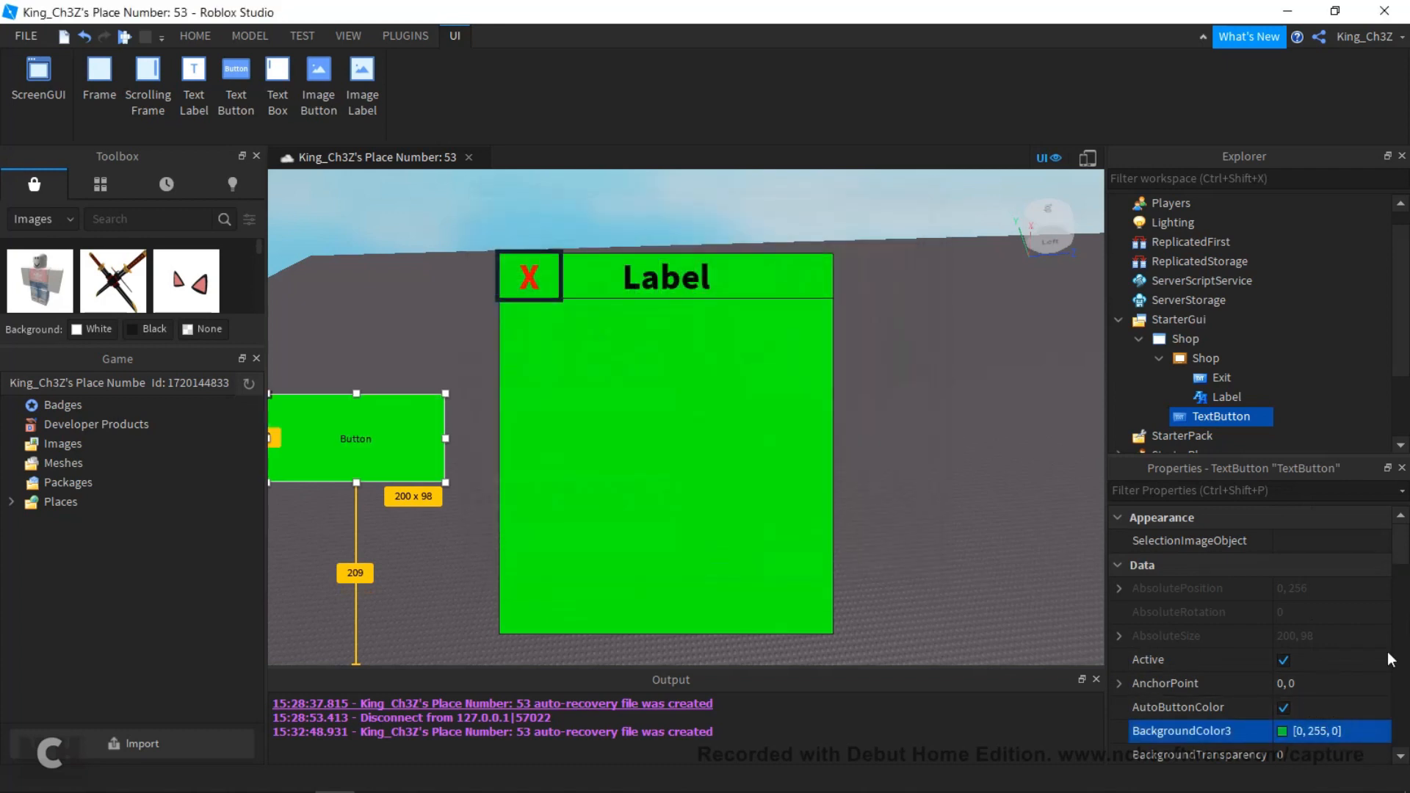
# - Set the TextButton's font to SourceSansBold
pyautogui.scroll(-5, 1268, 635)
pyautogui.scroll(3, 1267, 621)
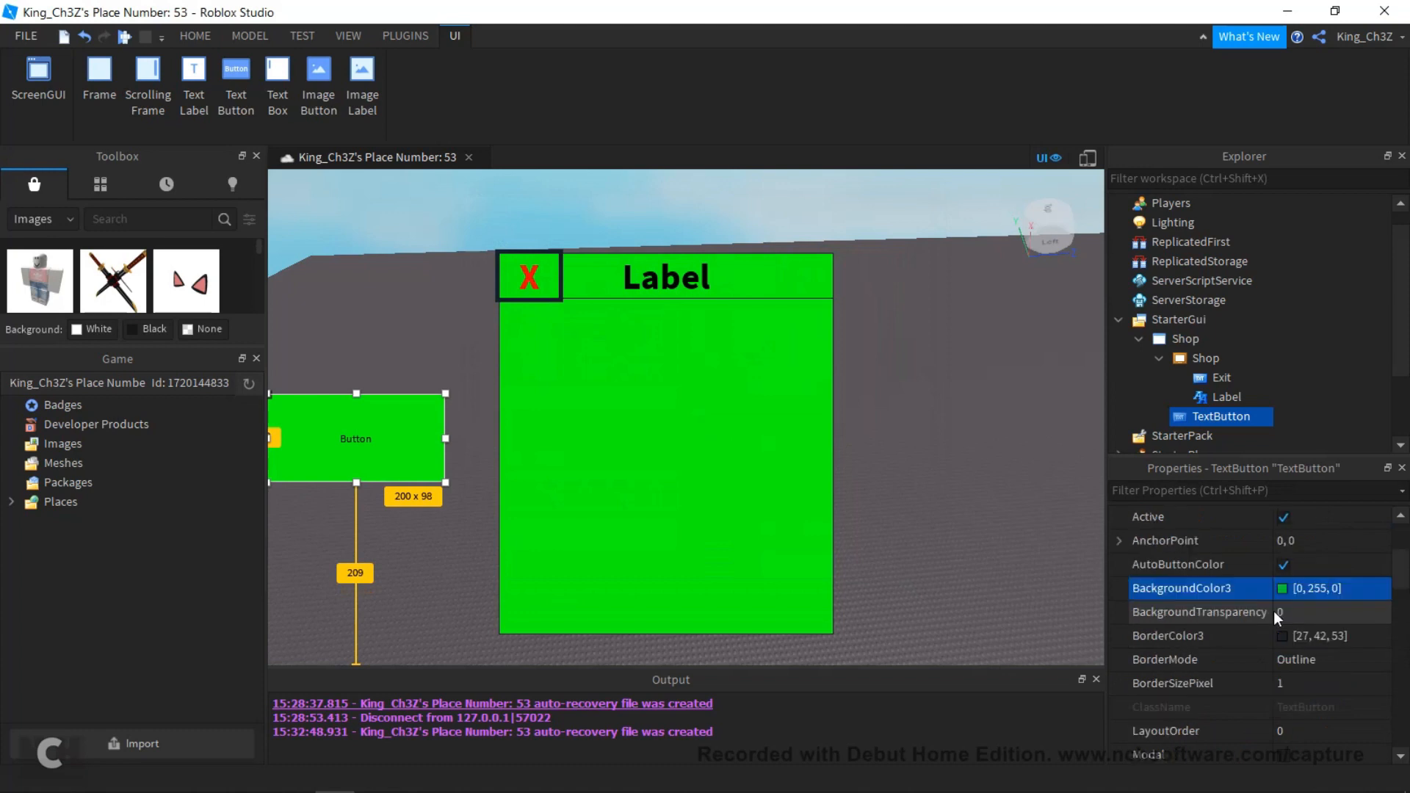
pyautogui.scroll(-6, 1281, 645)
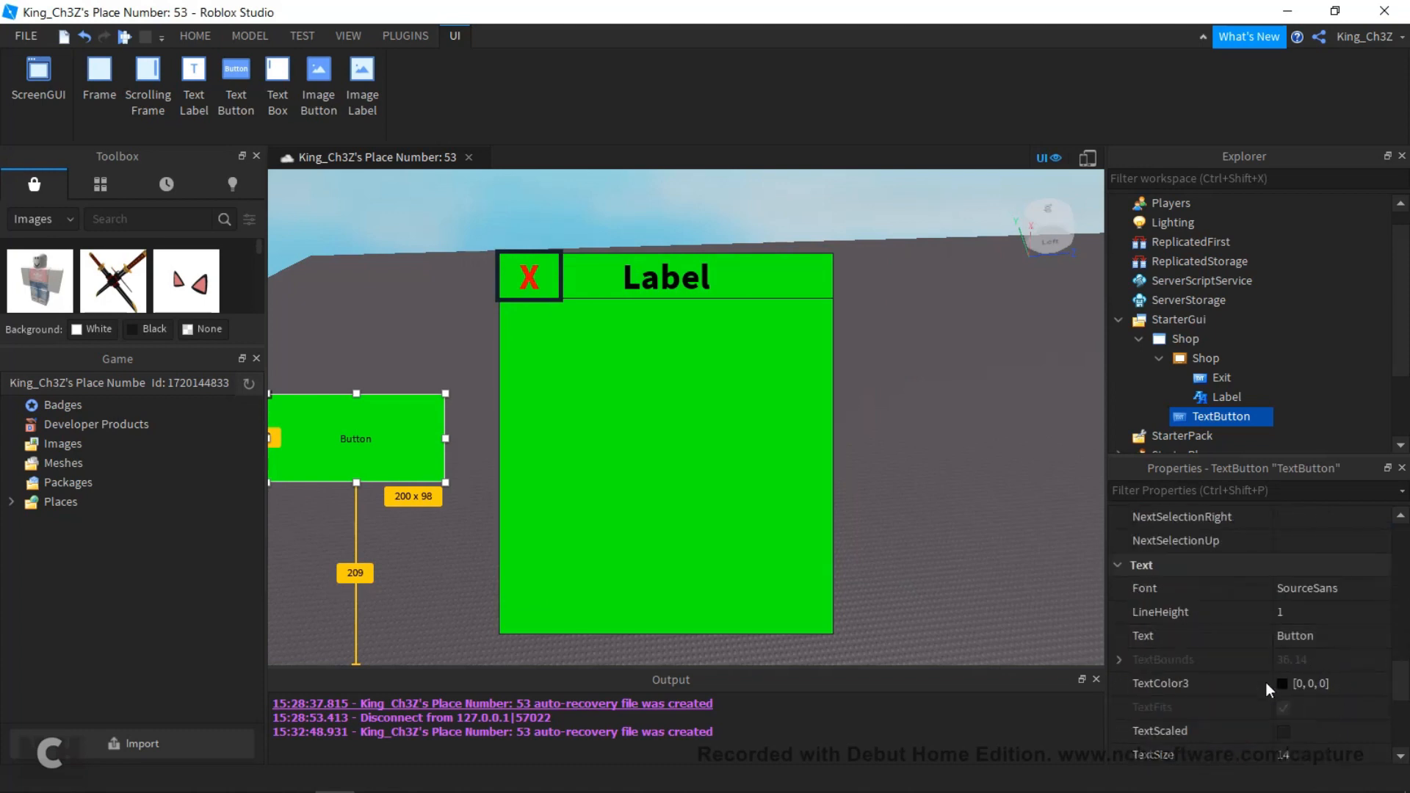
pyautogui.click(1329, 589)
pyautogui.click(1365, 589)
pyautogui.scroll(-2, 1338, 703)
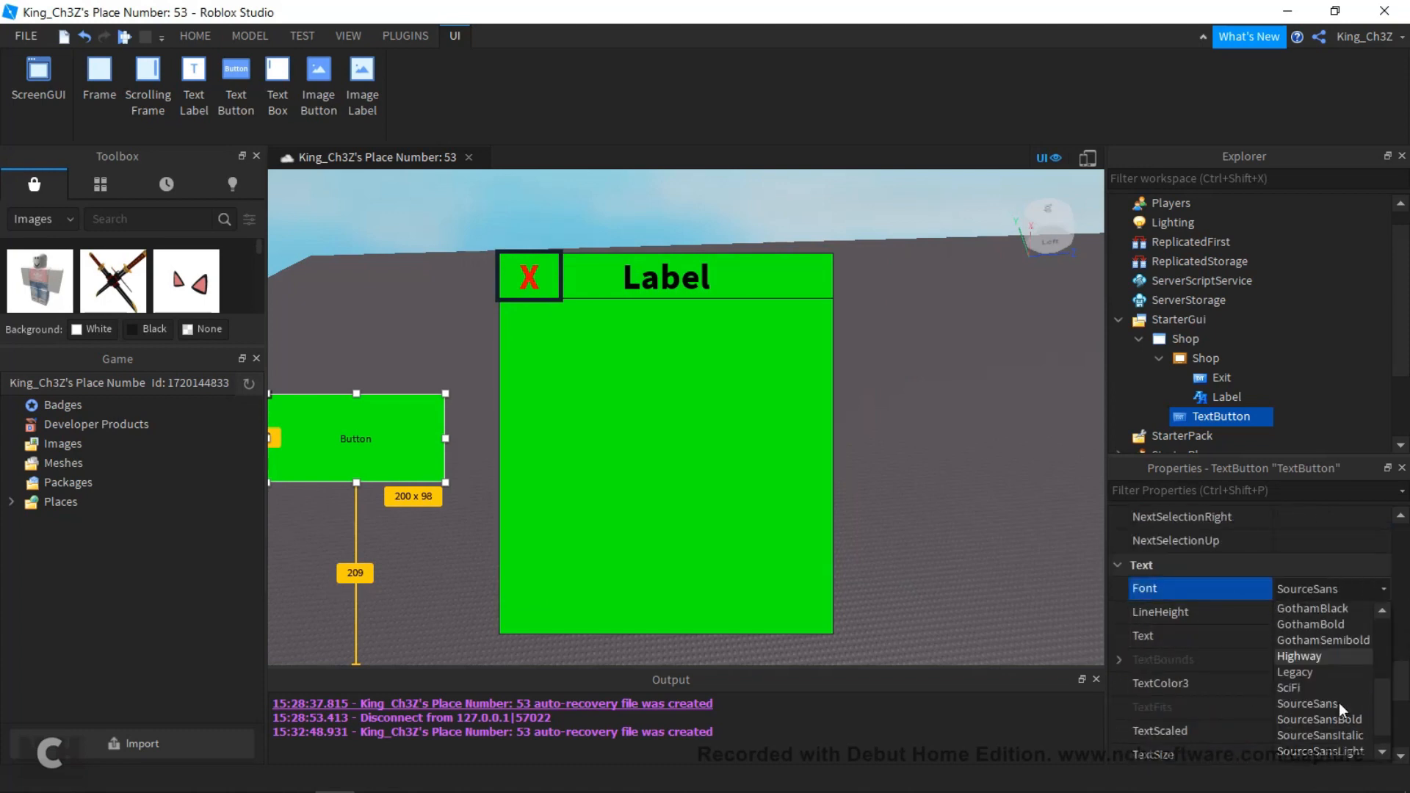
pyautogui.click(1285, 716)
# - Set the TextButton's displayed text to "Open" and rename the object Open
pyautogui.click(1304, 635)
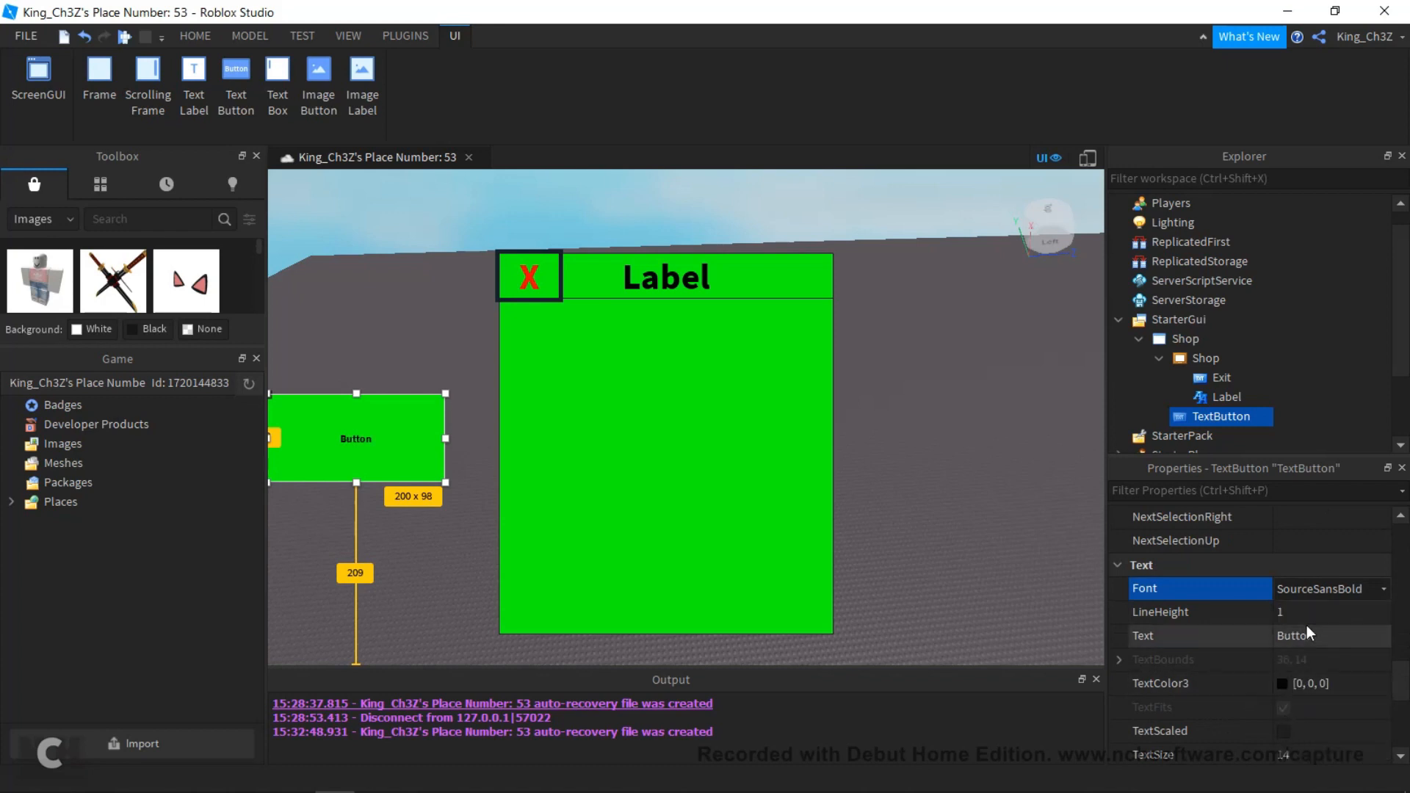
pyautogui.write('Open')
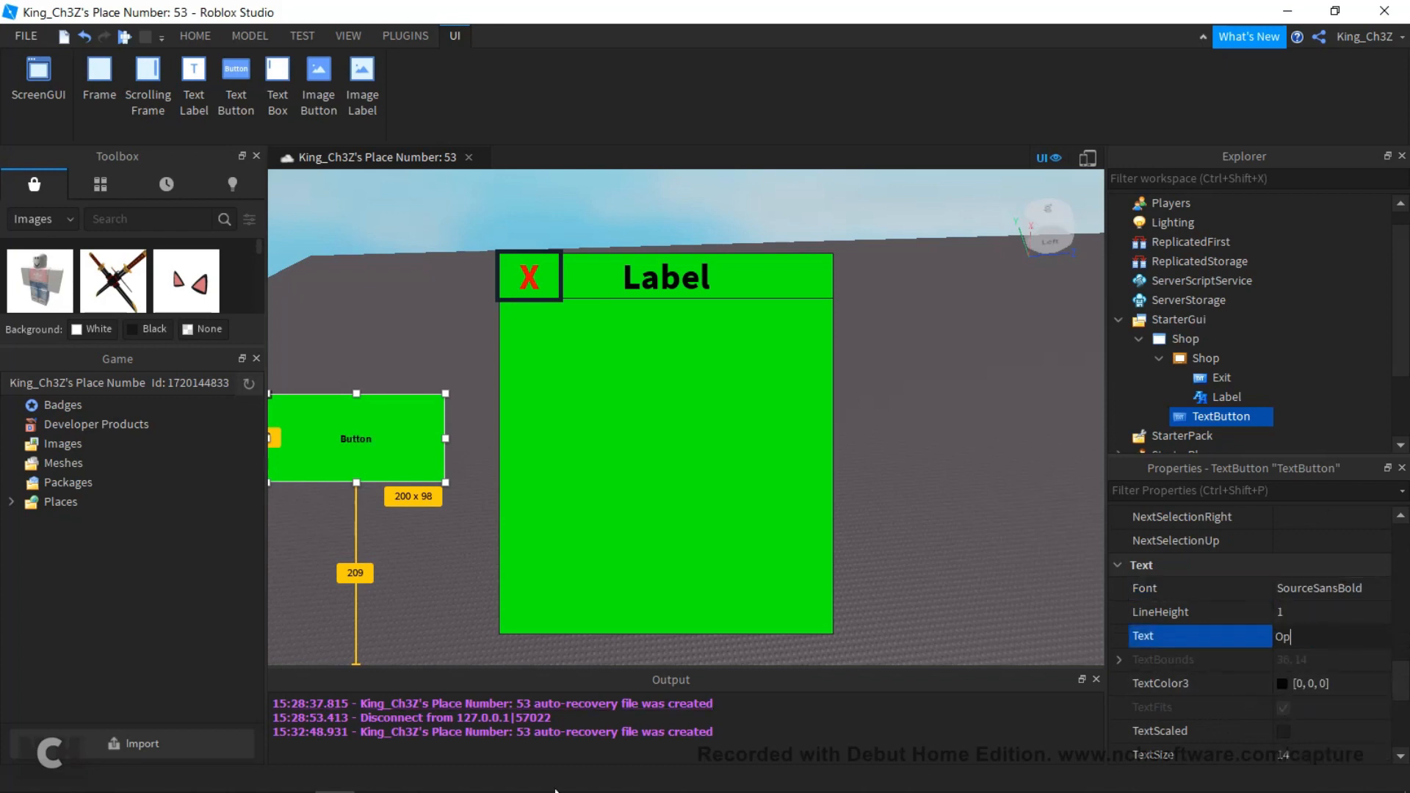
pyautogui.press('Return')
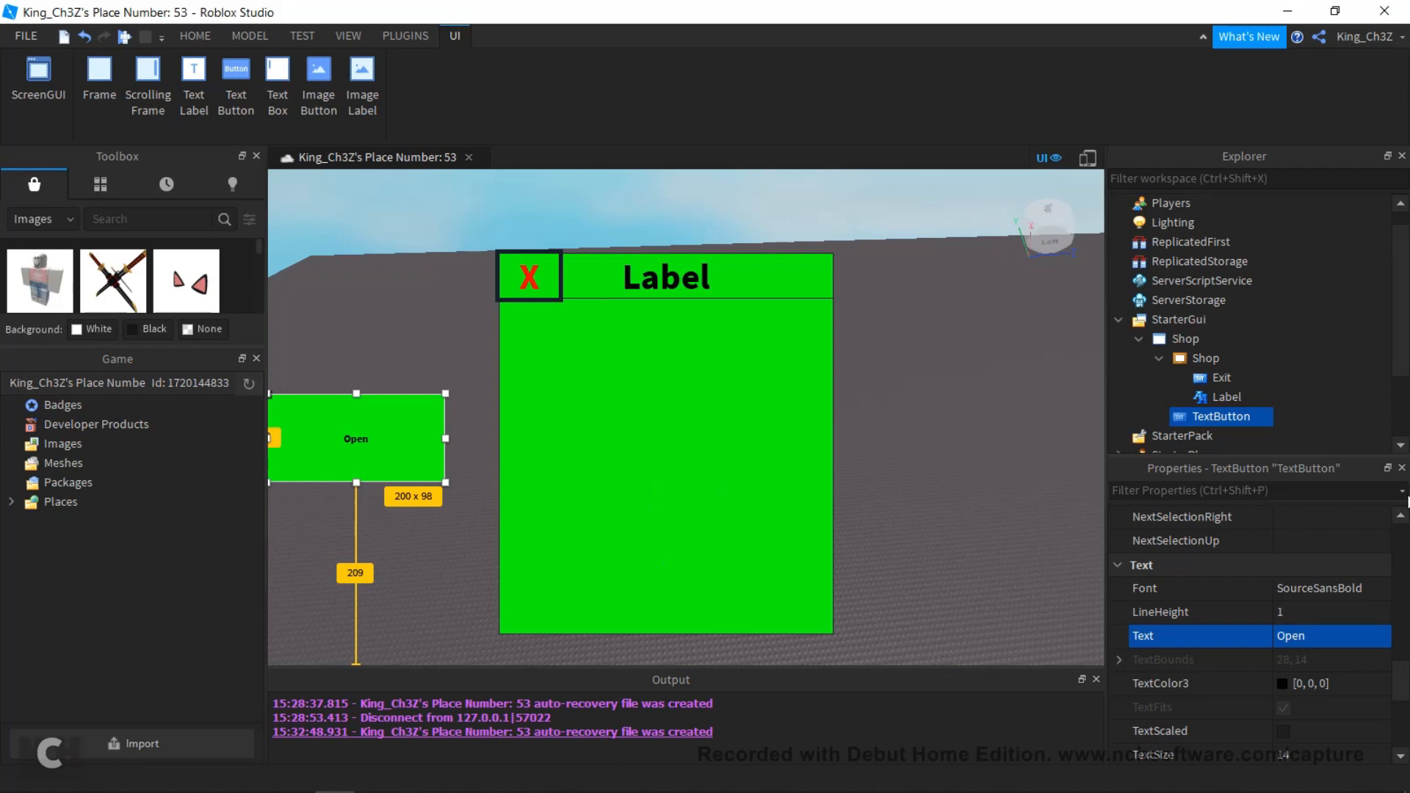
pyautogui.moveTo(1214, 425)
pyautogui.press('F2')
pyautogui.write('Open')
pyautogui.press('Return')
# - Turn on TextScaled for the Open button and shrink it to about 153 x 65
pyautogui.click(1282, 731)
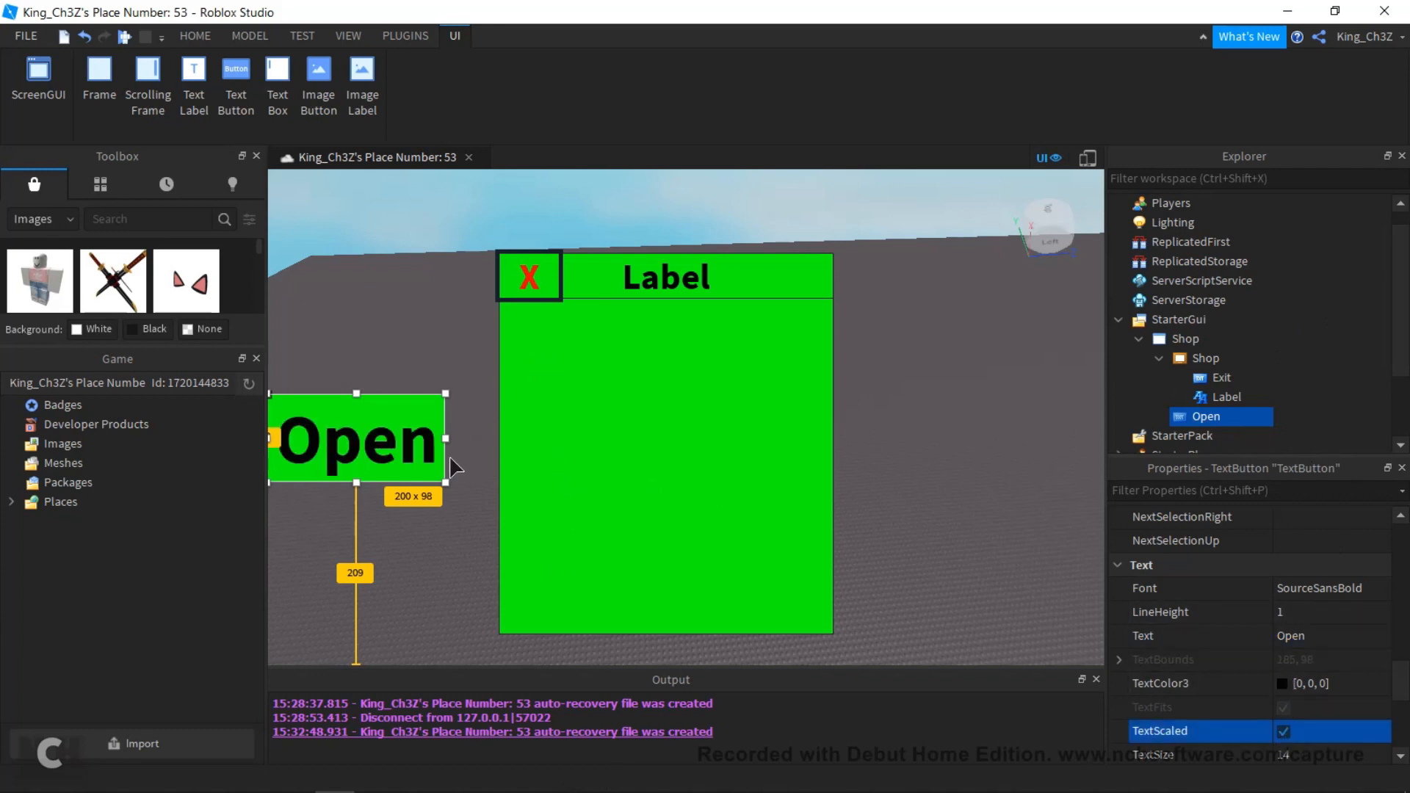
pyautogui.moveTo(445, 394); pyautogui.dragTo(404, 423)
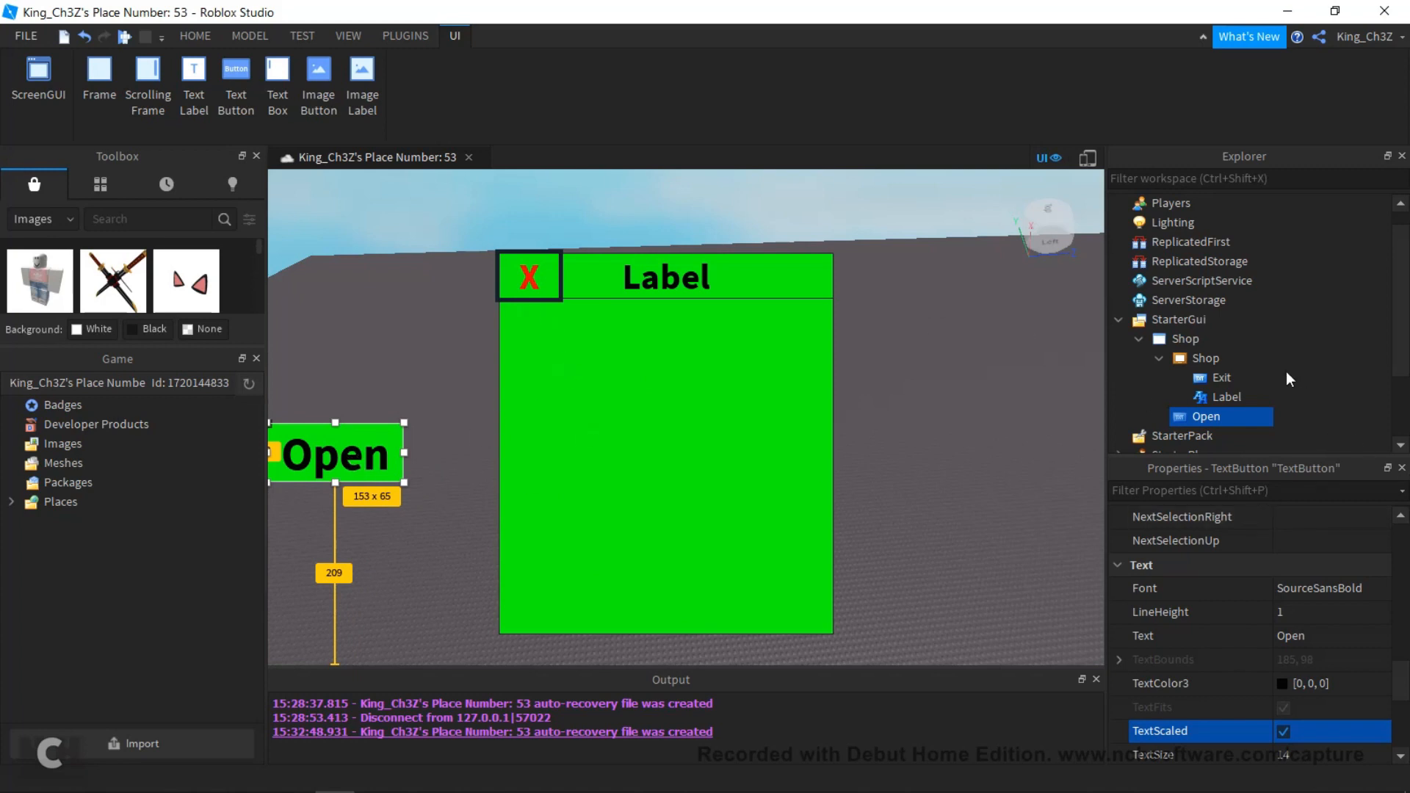
# - Turn off Visible for the Shop frame and deselect it
pyautogui.click(1212, 360)
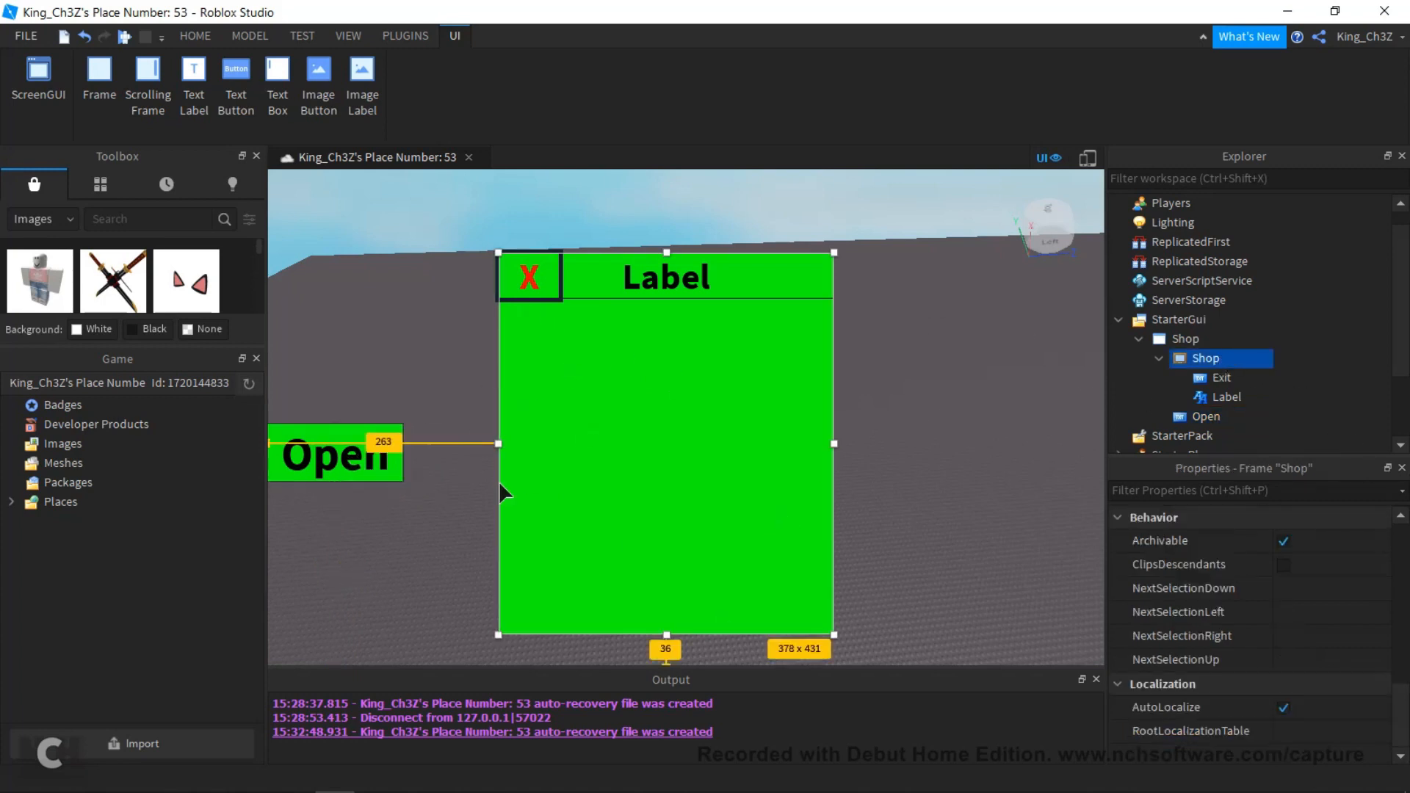
pyautogui.scroll(-5, 1189, 636)
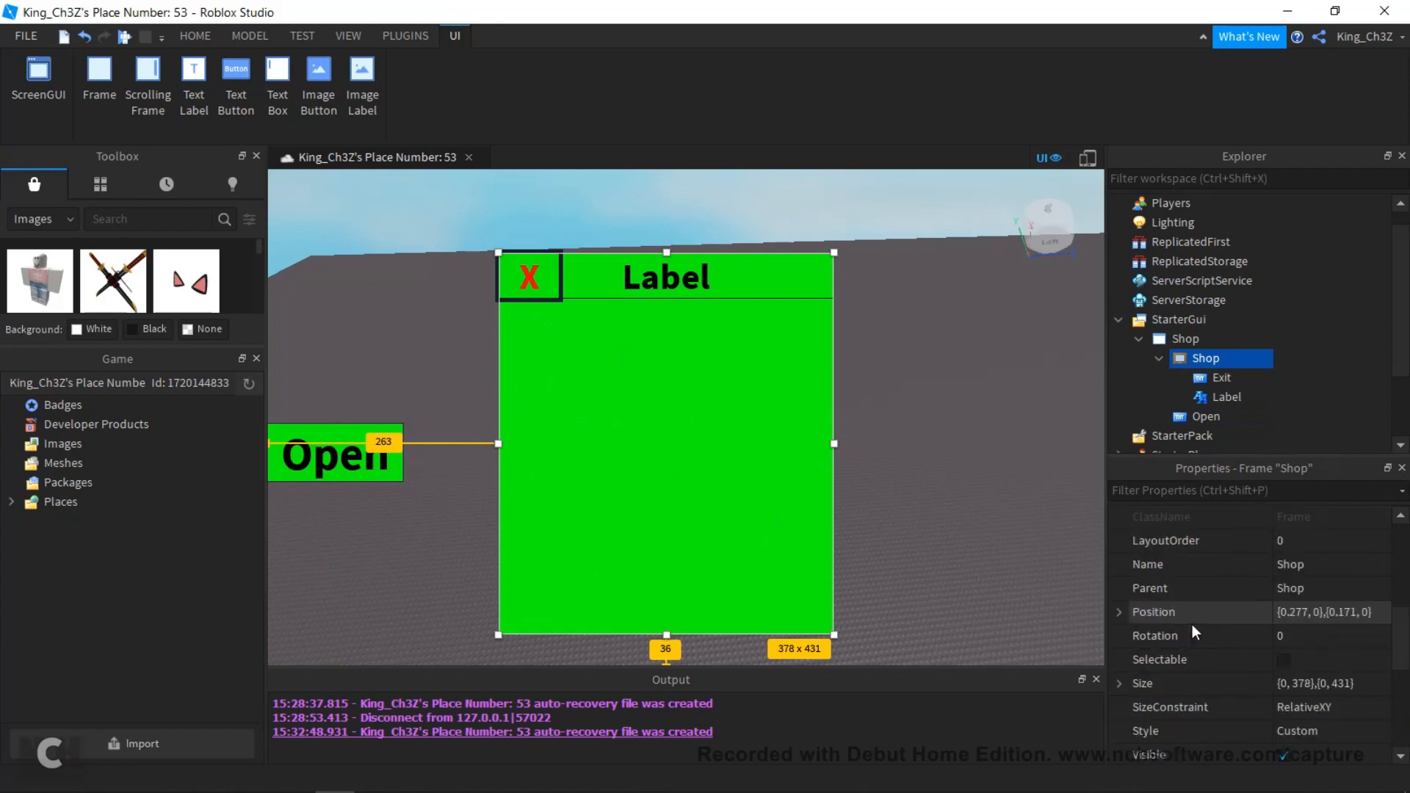
pyautogui.scroll(-3, 1193, 616)
pyautogui.scroll(6, 1192, 611)
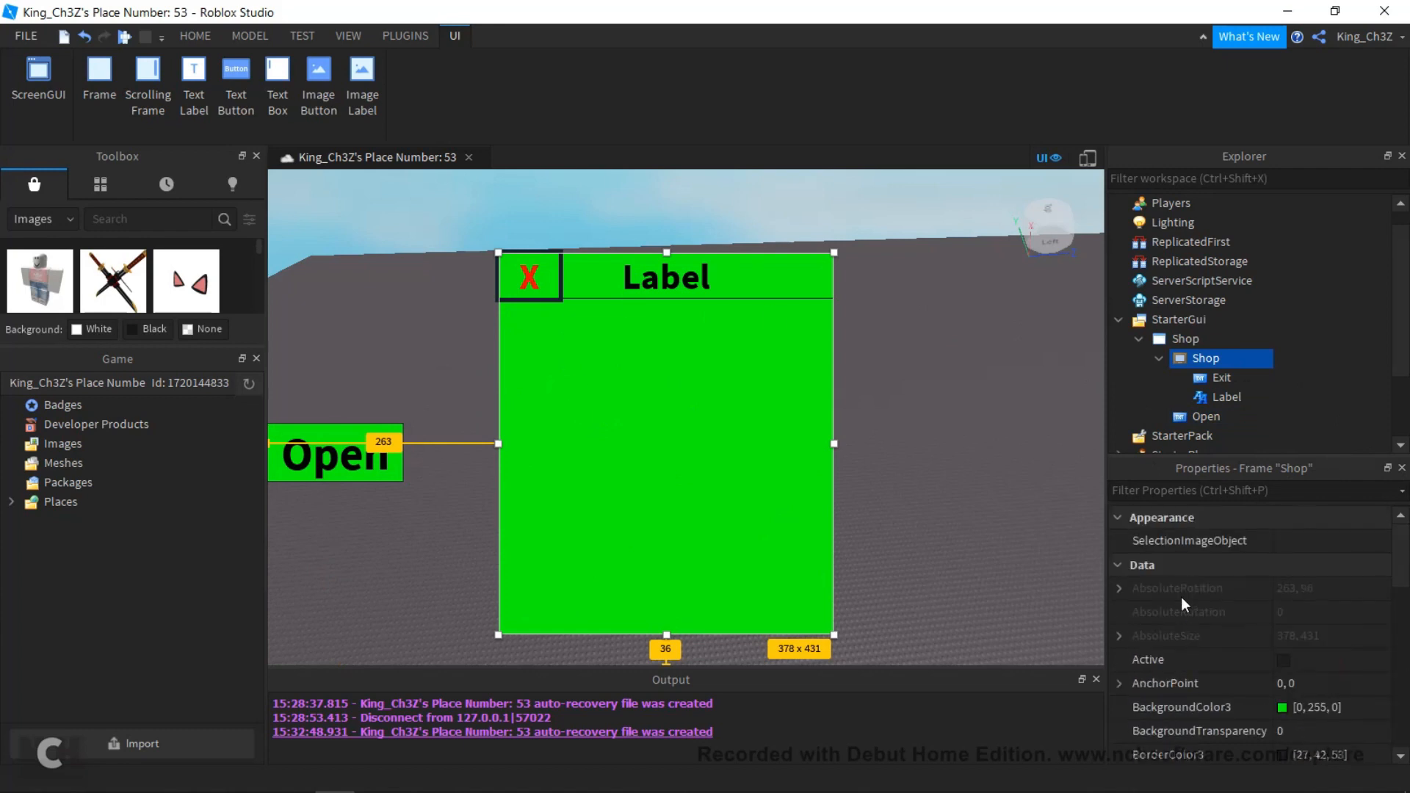
pyautogui.scroll(-5, 1149, 622)
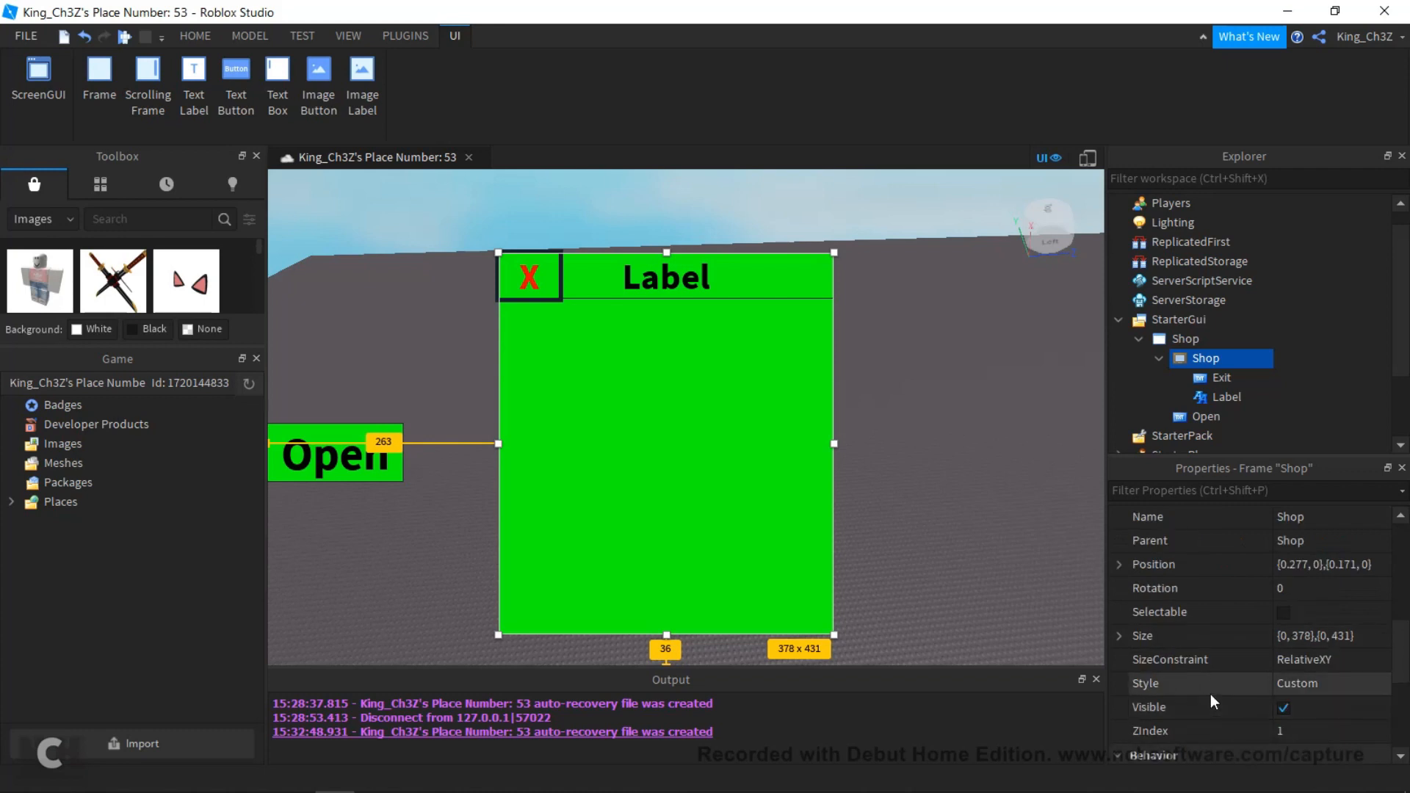
pyautogui.click(1283, 708)
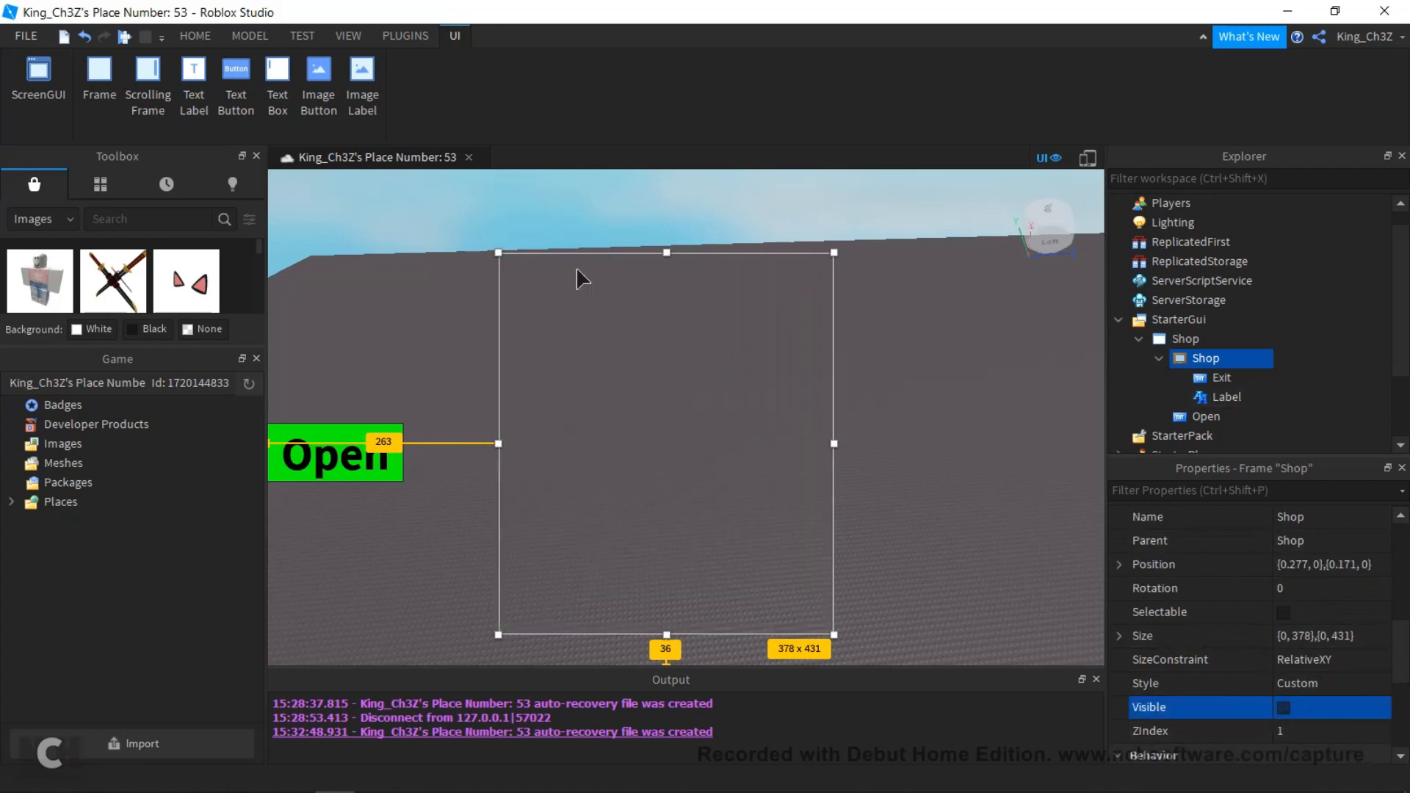
pyautogui.click(404, 290)
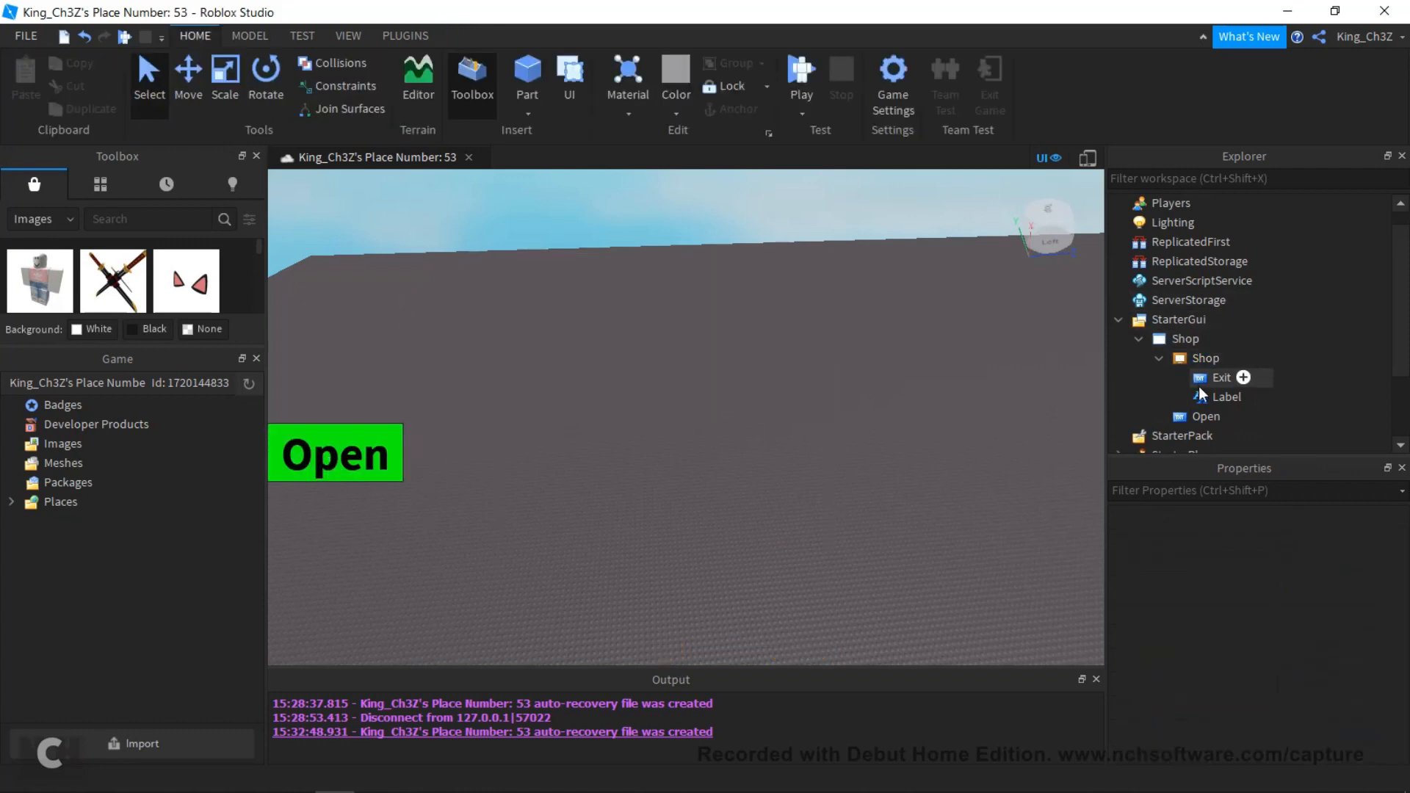
# - Add a LocalScript to the Open button and clear its default print line
pyautogui.click(1203, 413)
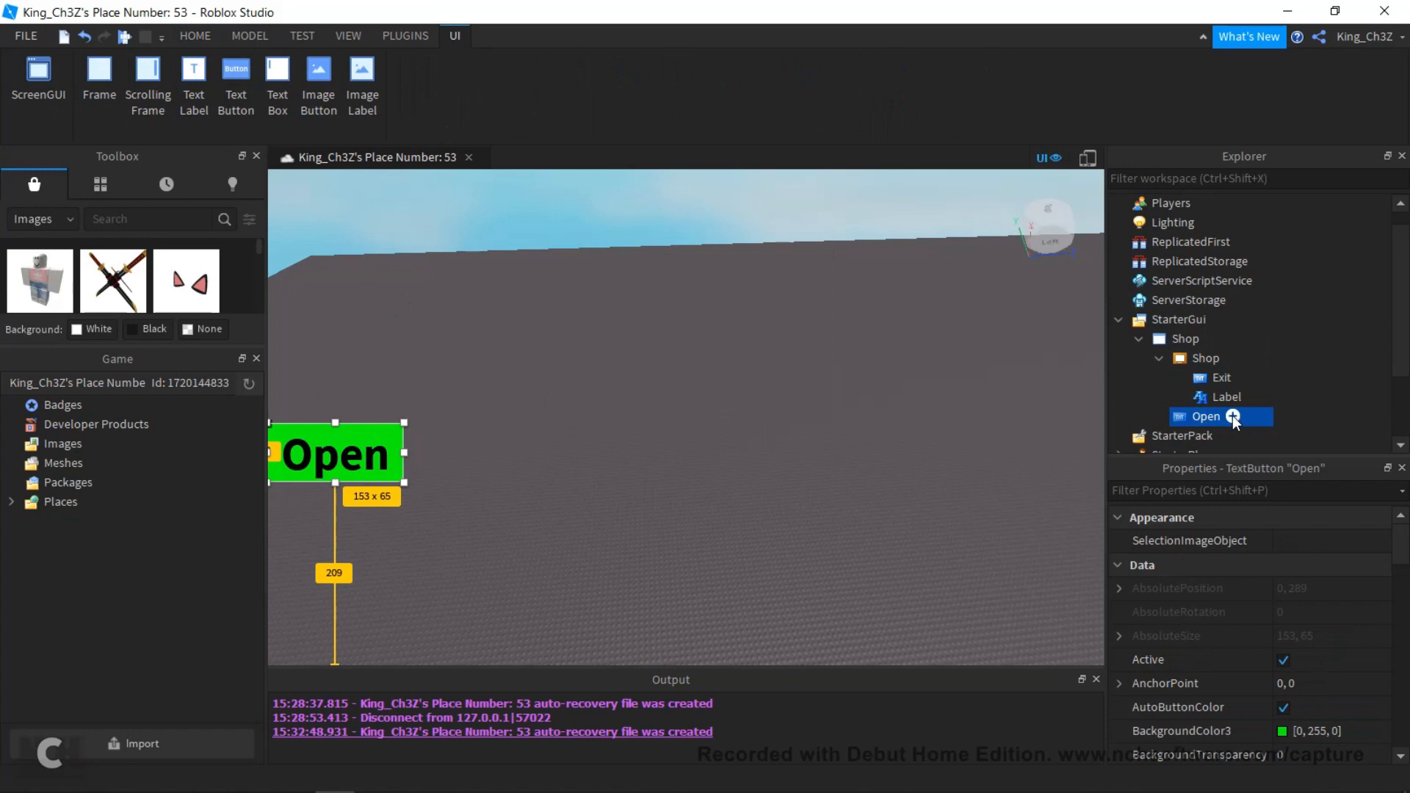
pyautogui.click(1233, 416)
pyautogui.click(1190, 454)
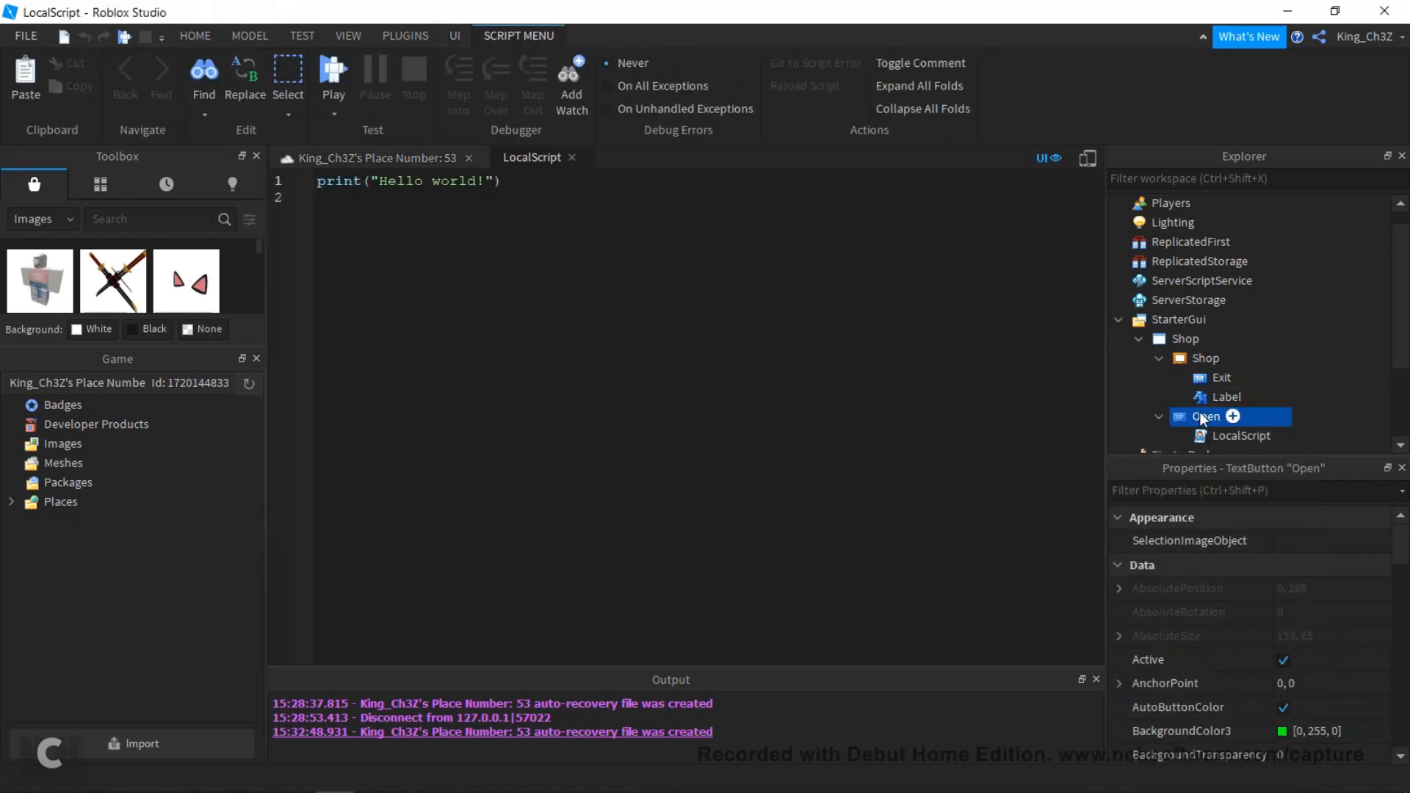
pyautogui.click(467, 195)
pyautogui.moveTo(345, 202); pyautogui.dragTo(312, 183)
pyautogui.press('BackSpace')
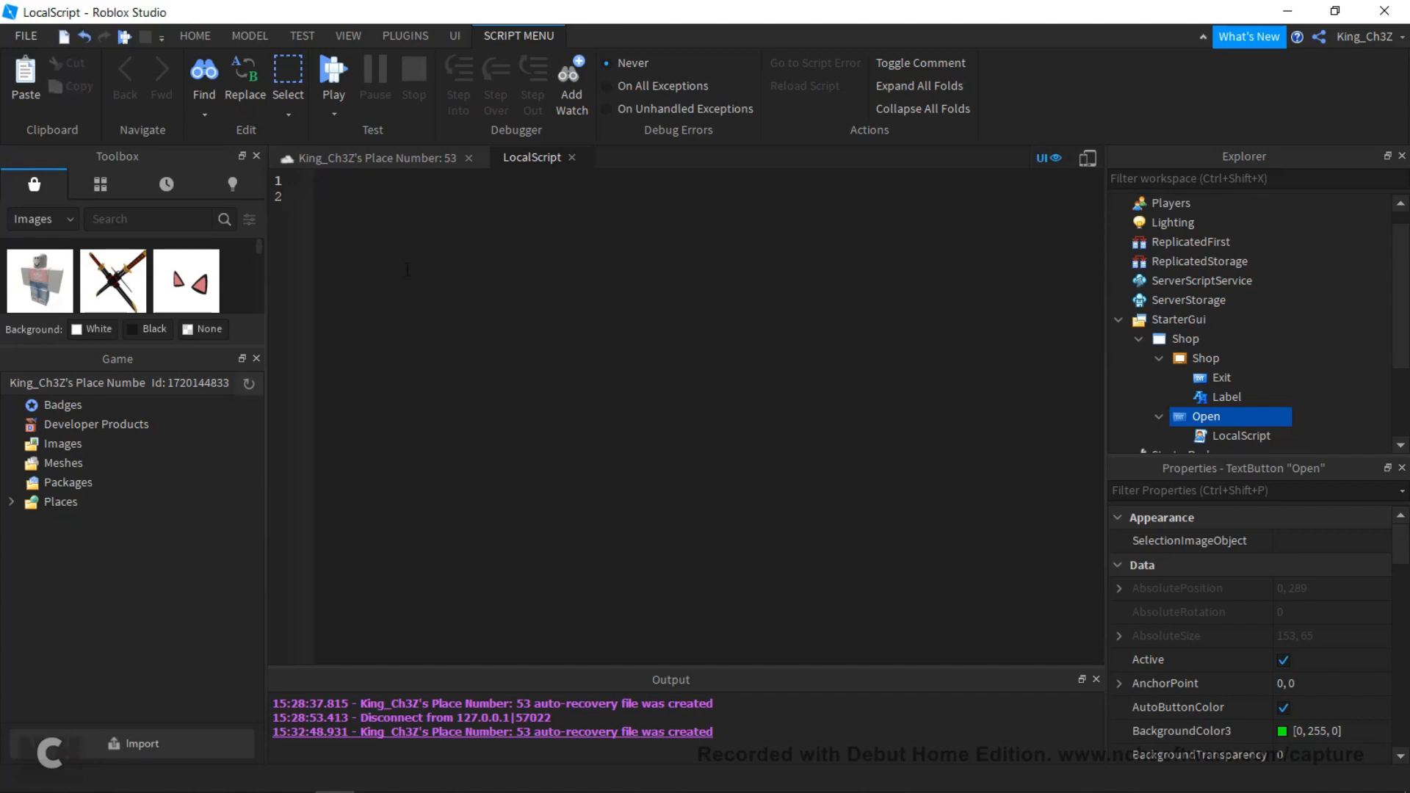
# - Start the LocalScript's first line with script.Parent
pyautogui.write('sctip')
pyautogui.press('BackSpace')
pyautogui.press('BackSpace')
pyautogui.press('BackSpace')
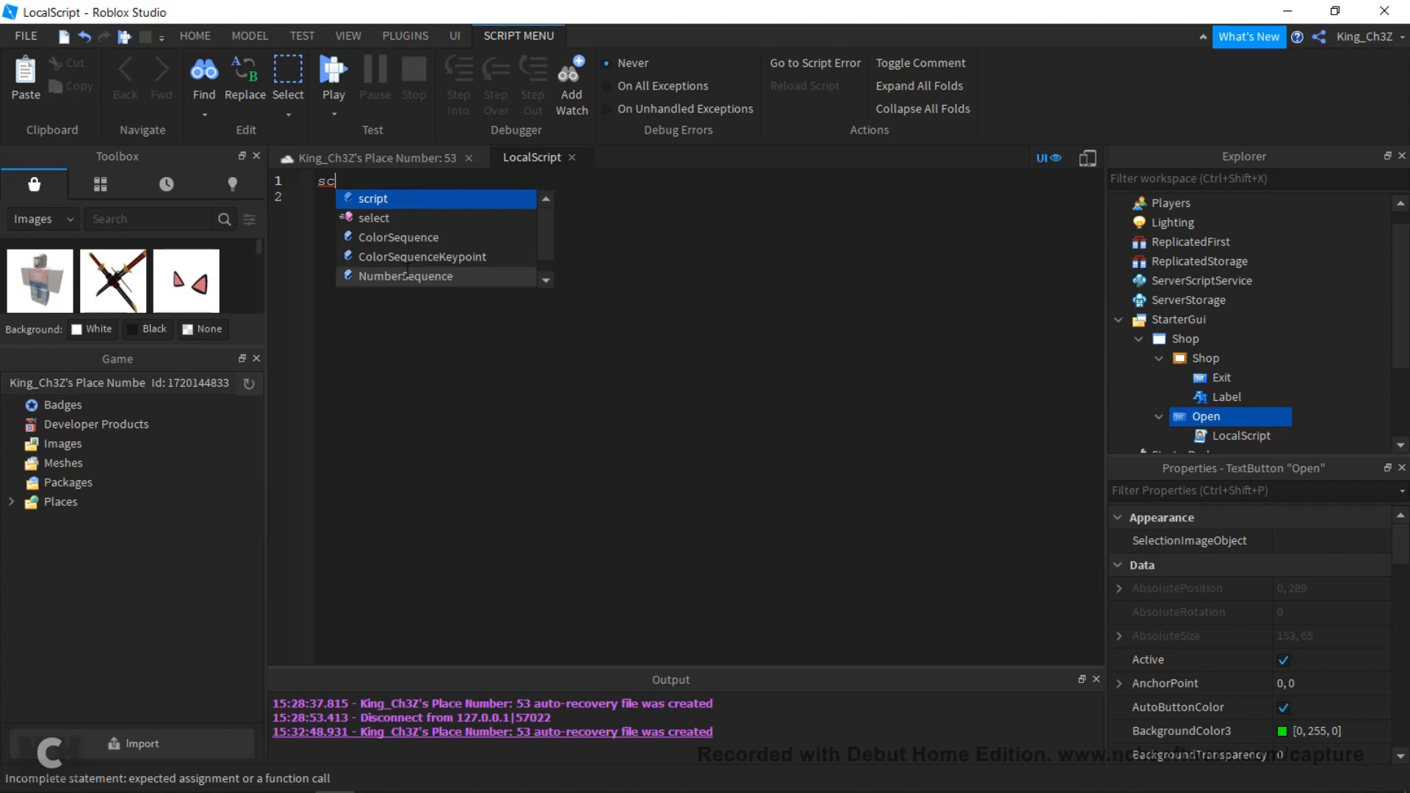
pyautogui.write('ri')
pyautogui.press('Tab')
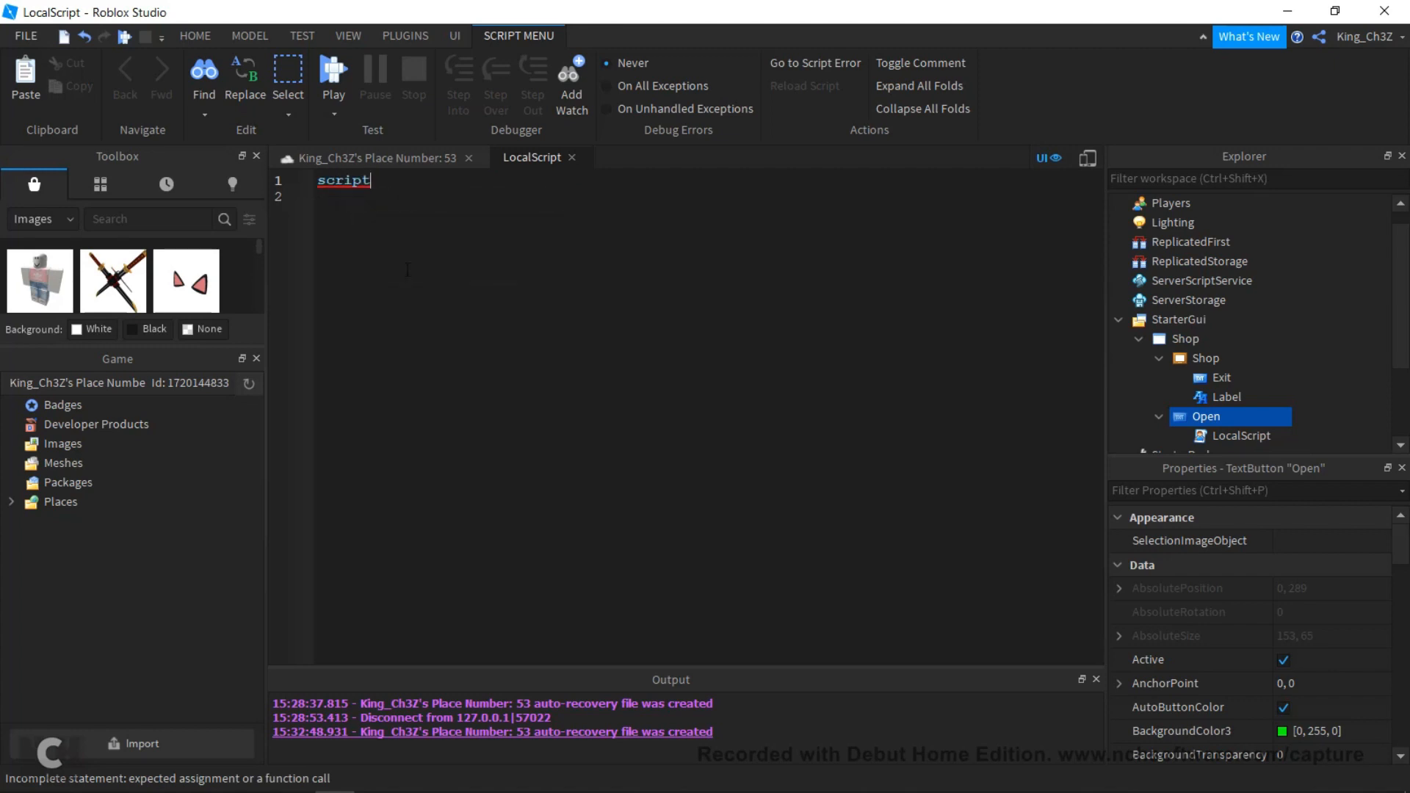
pyautogui.write('.Aprent')
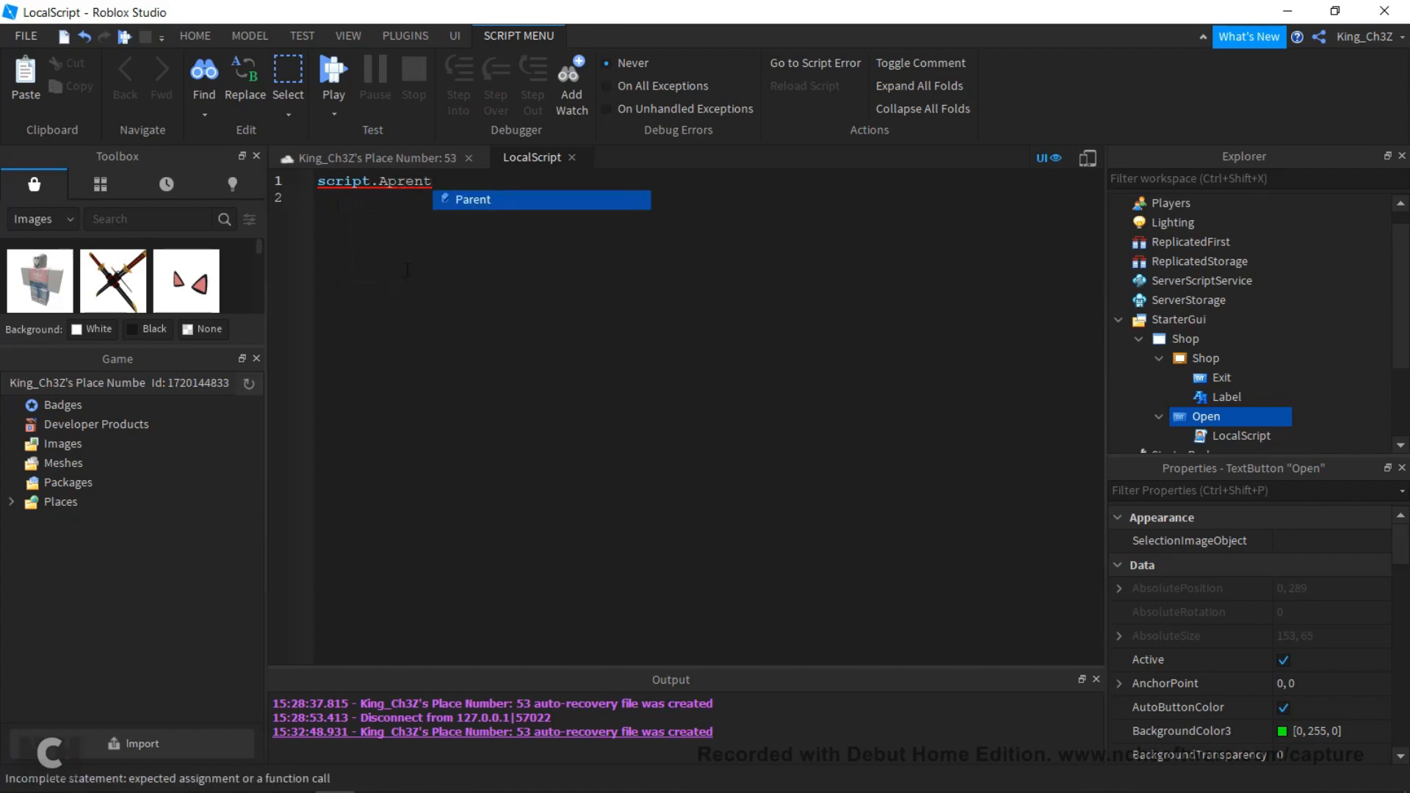
pyautogui.press('Tab')
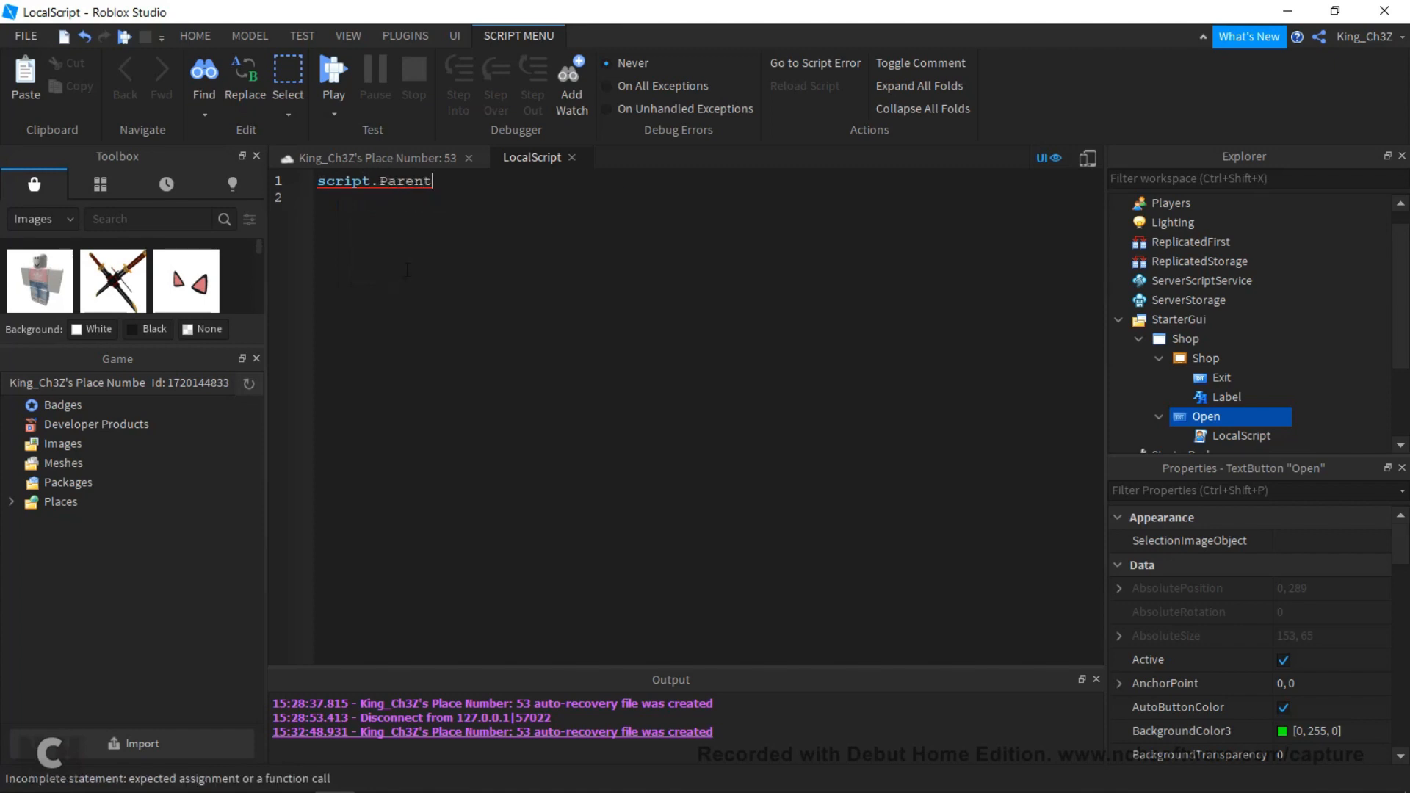
# - Extend the first line with .MouseButton1Down:Connect() to handle presses of the Open button
pyautogui.write('.mouse')
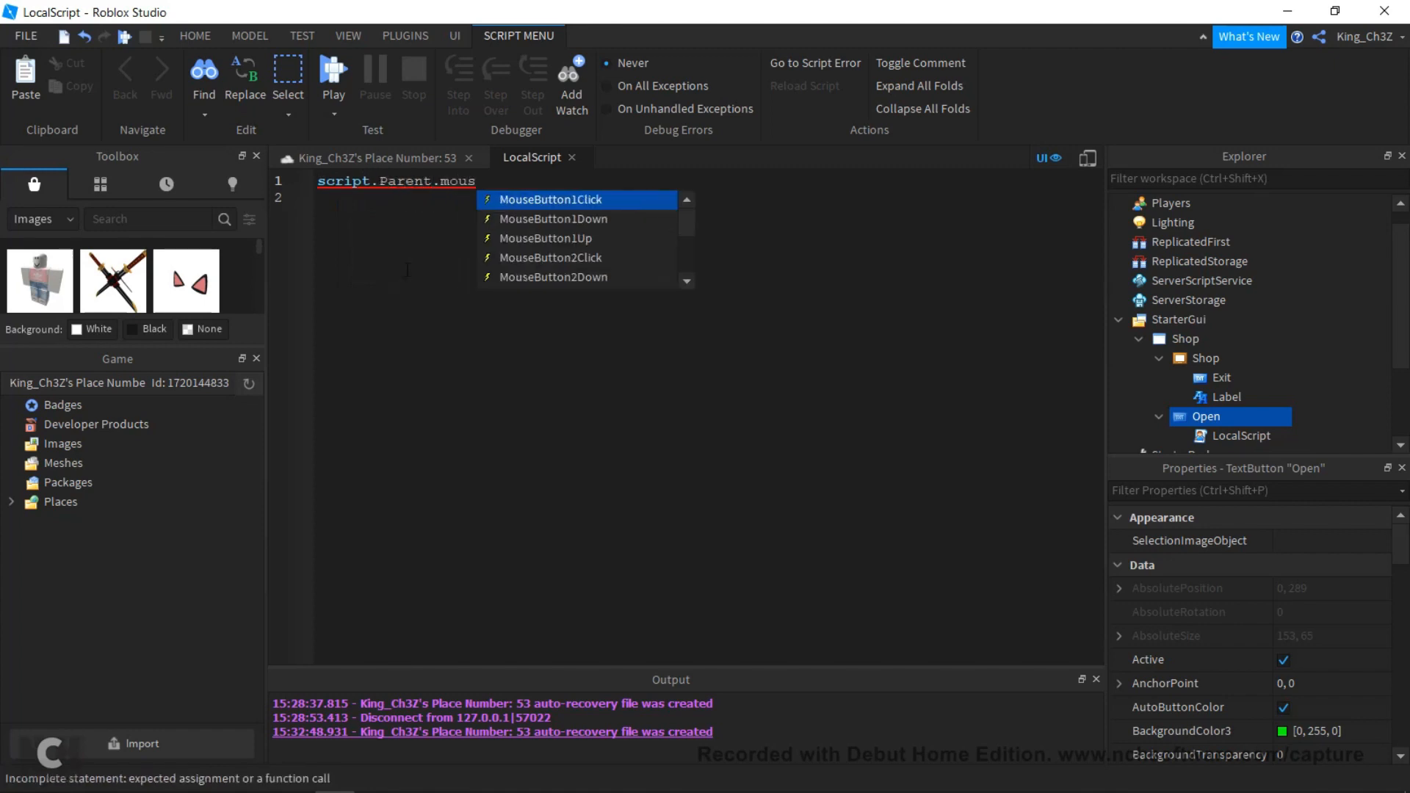
pyautogui.press('Tab')
pyautogui.press('BackSpace')
pyautogui.press('BackSpace')
pyautogui.press('BackSpace')
pyautogui.press('BackSpace')
pyautogui.press('BackSpace')
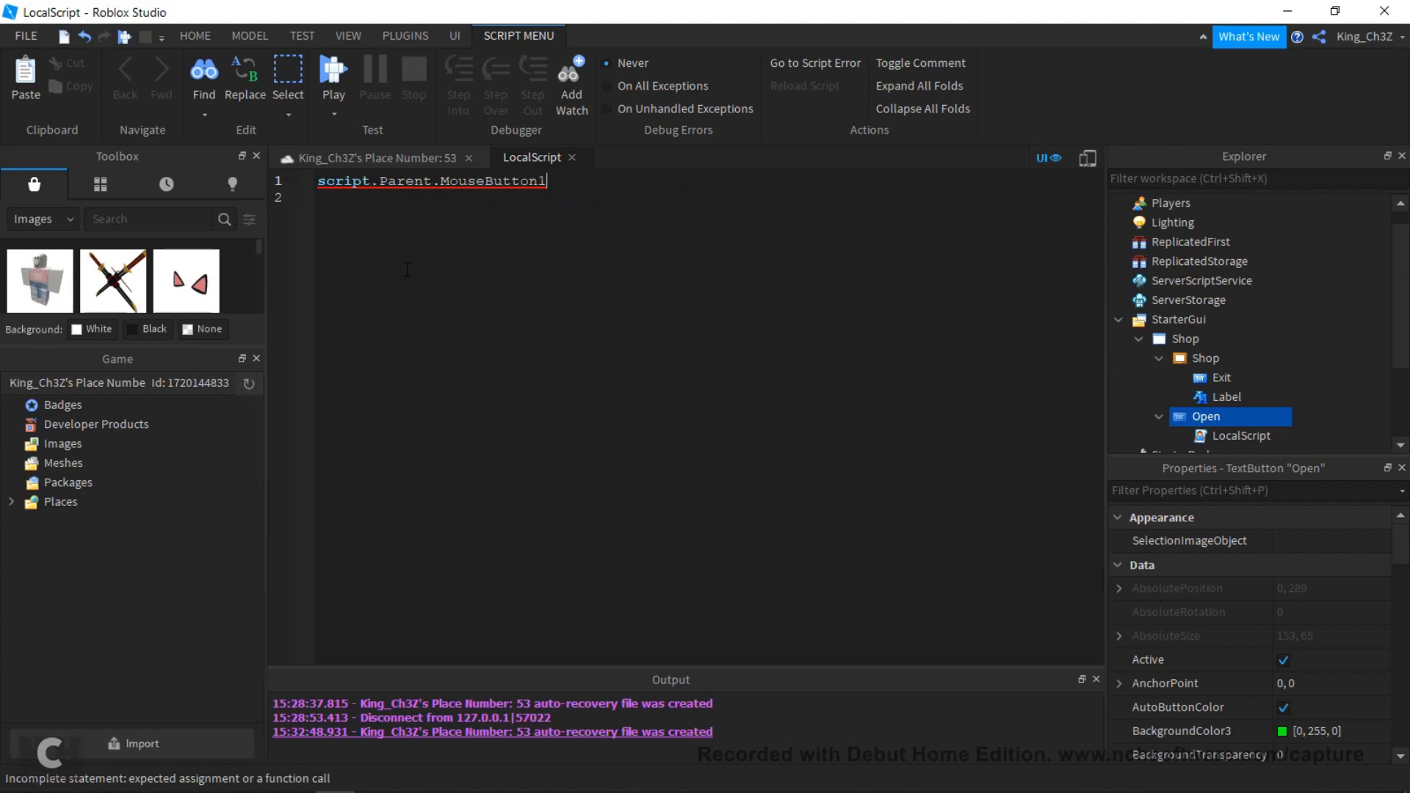
pyautogui.write('Down:')
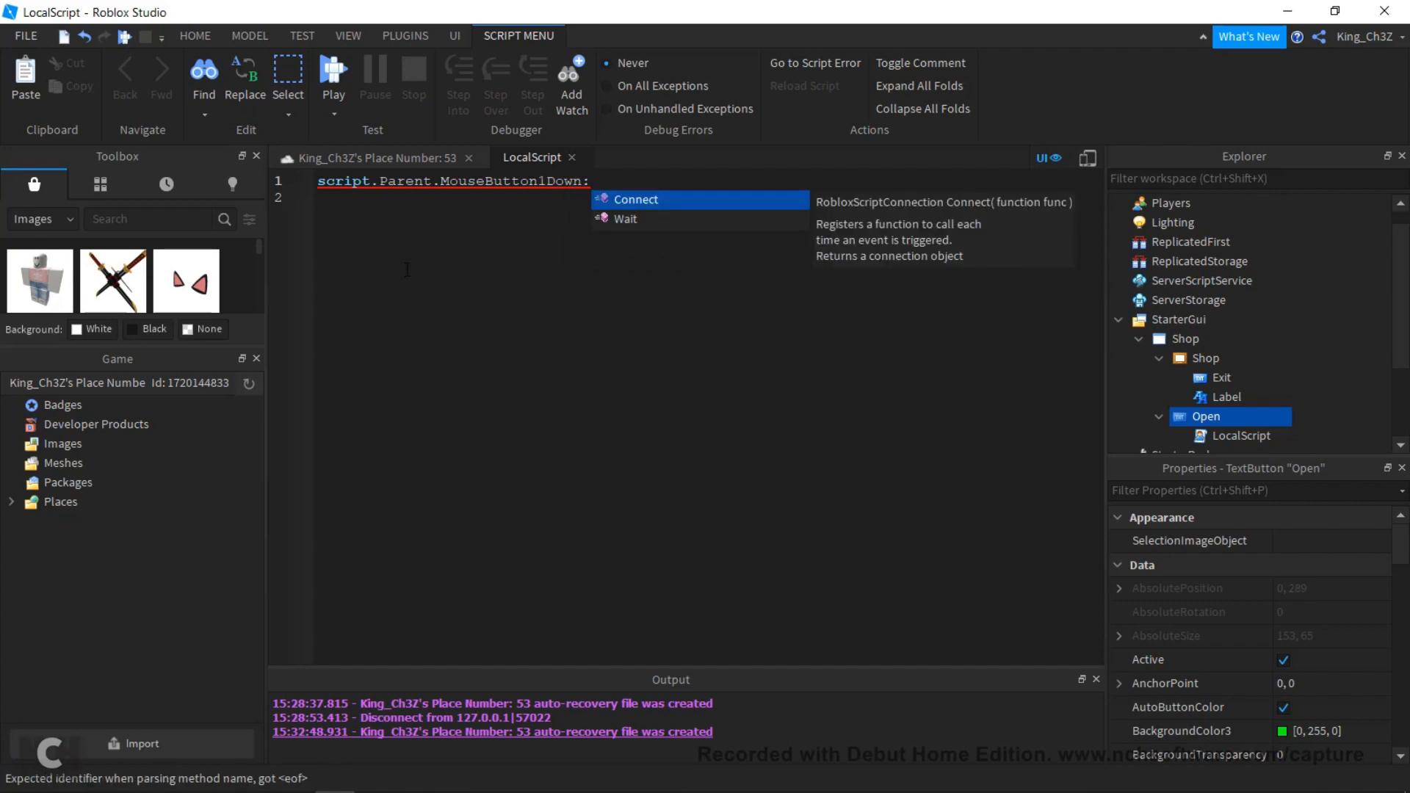
pyautogui.press('Return')
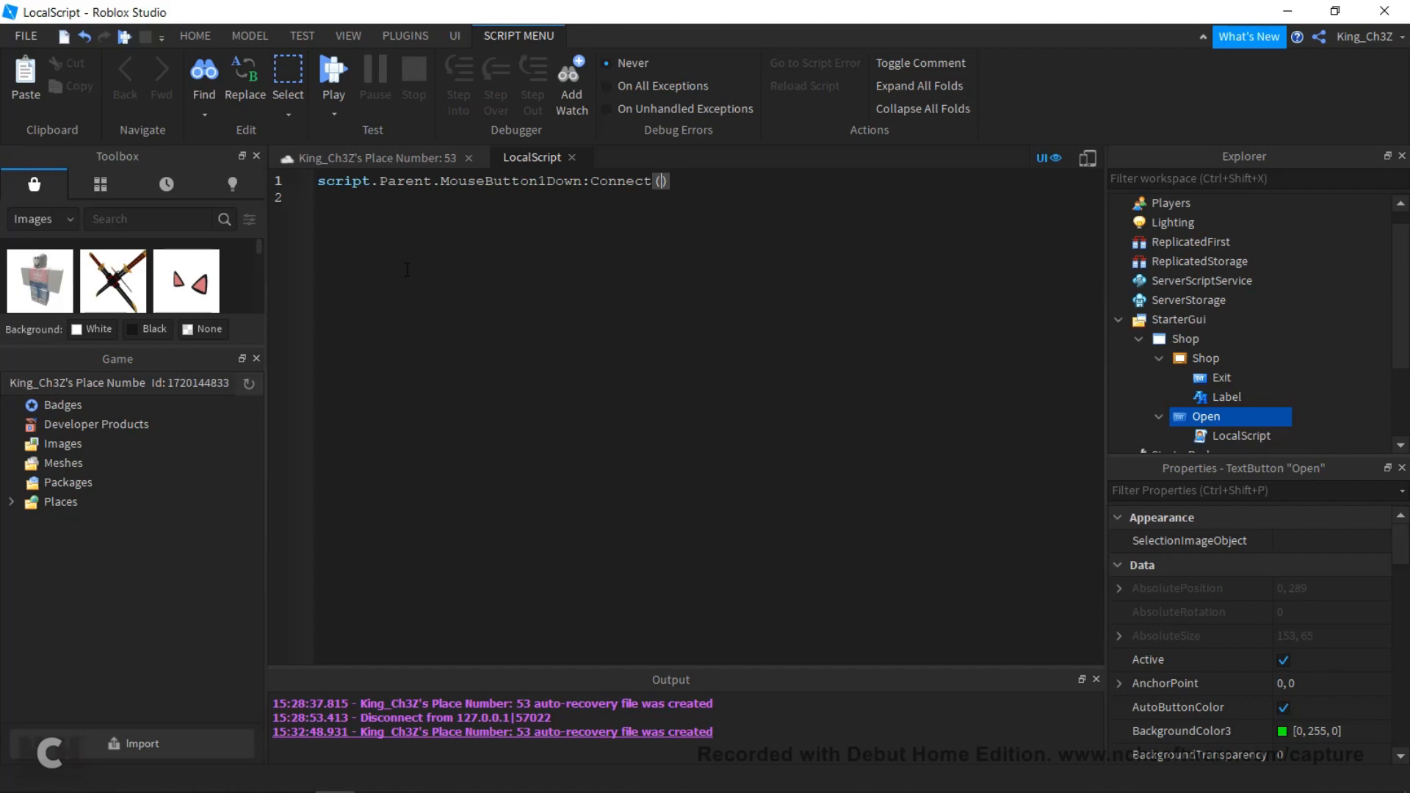
# - Pass an anonymous function() to Connect and create its indented body closed with end)
pyautogui.write('fun')
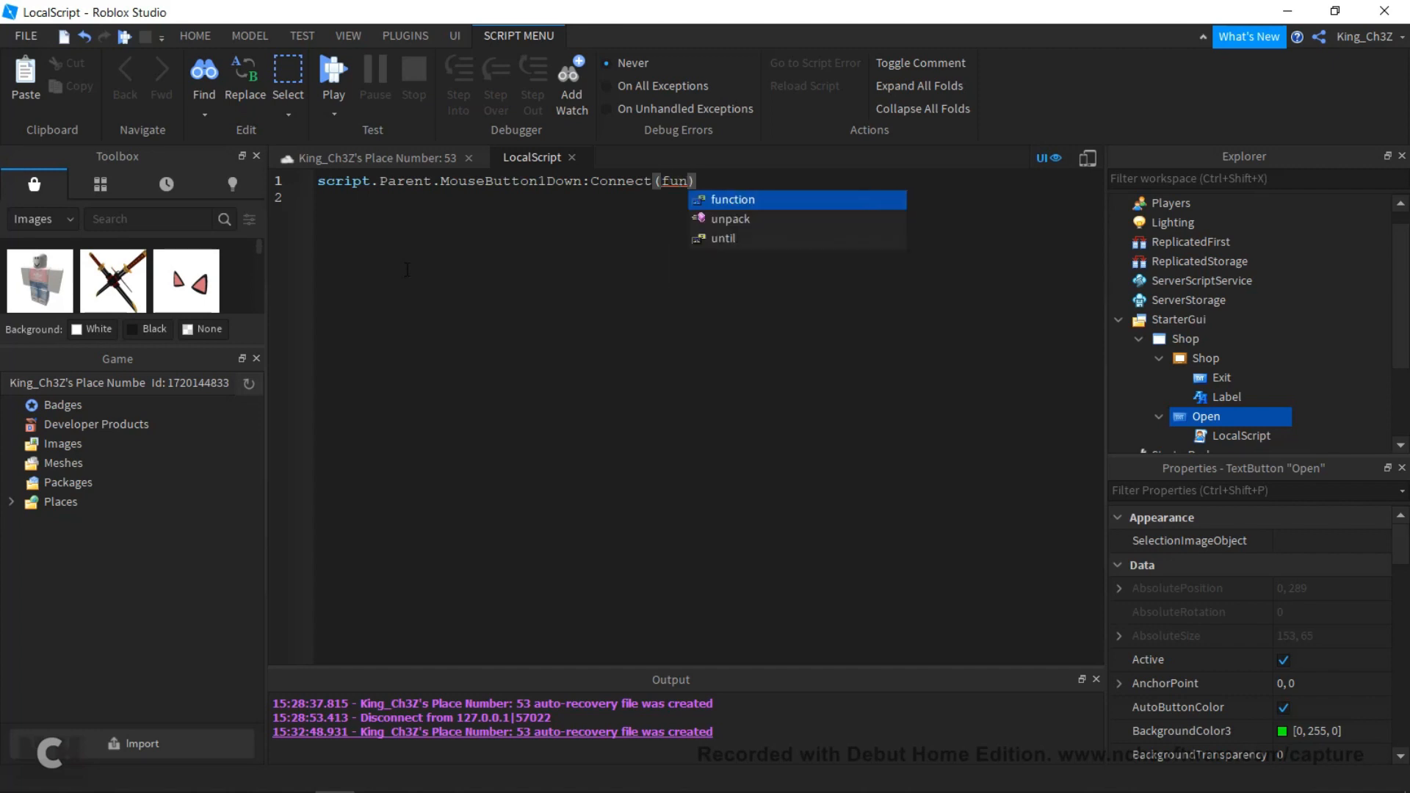
pyautogui.press('Tab')
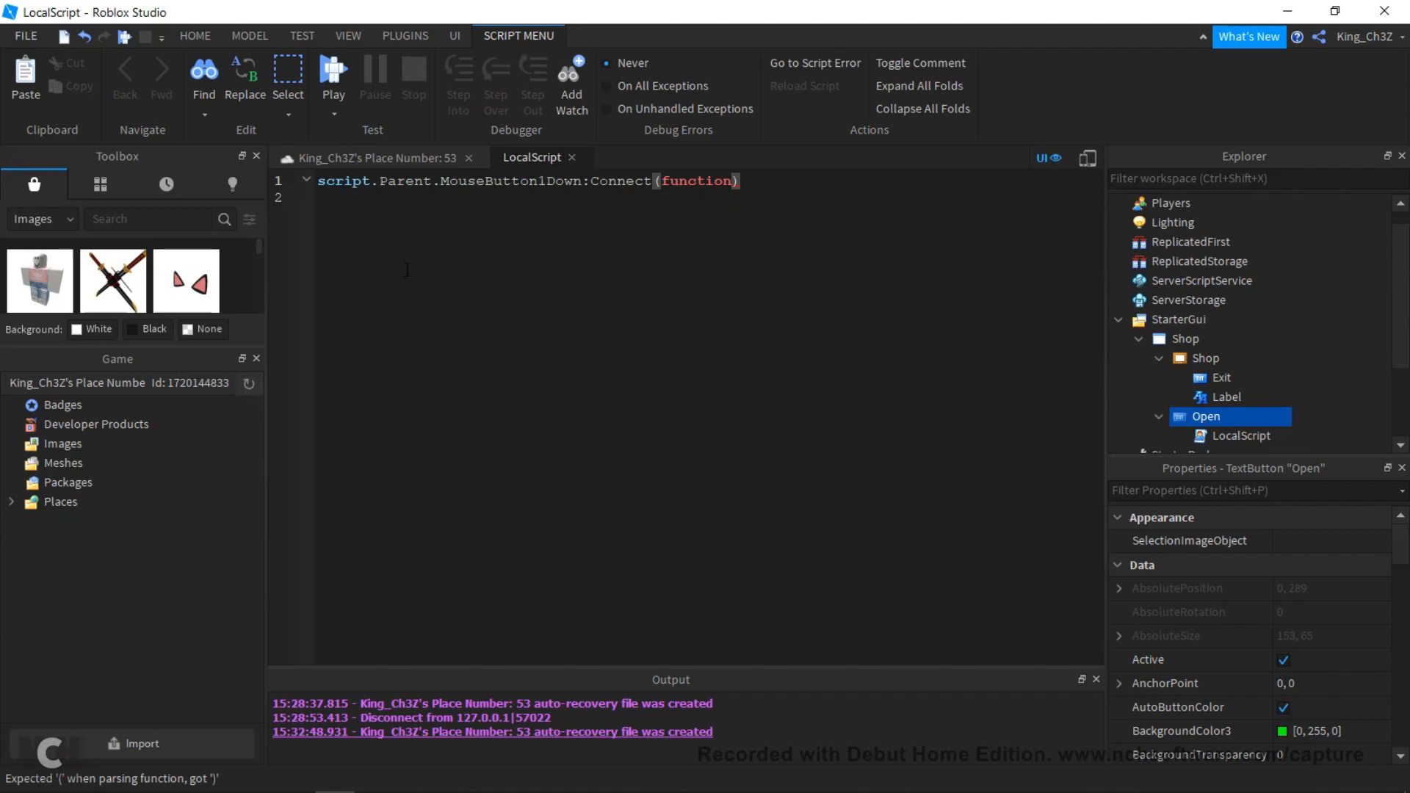
pyautogui.write('(')
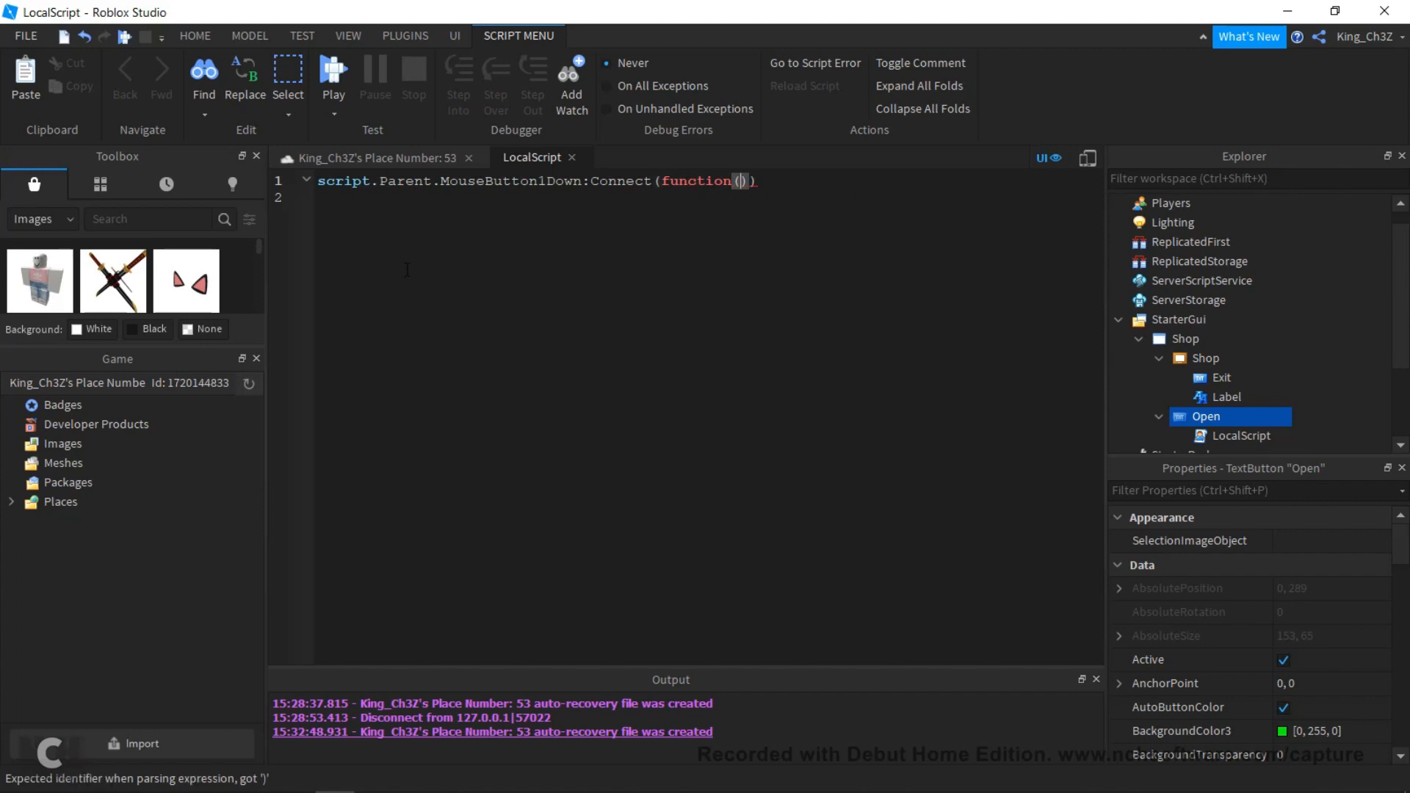
pyautogui.press('Right')
pyautogui.press('Right')
pyautogui.press('BackSpace')
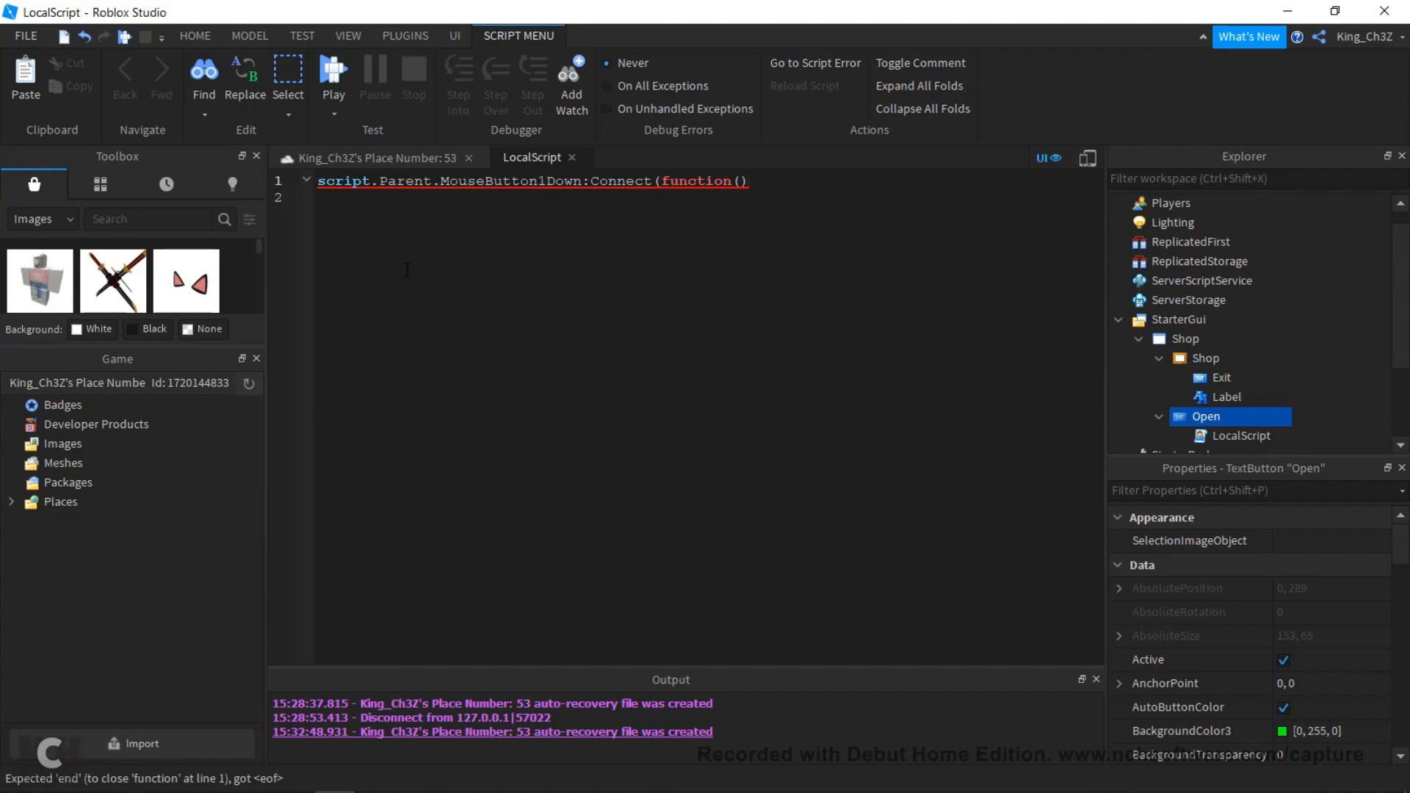
pyautogui.press('Return')
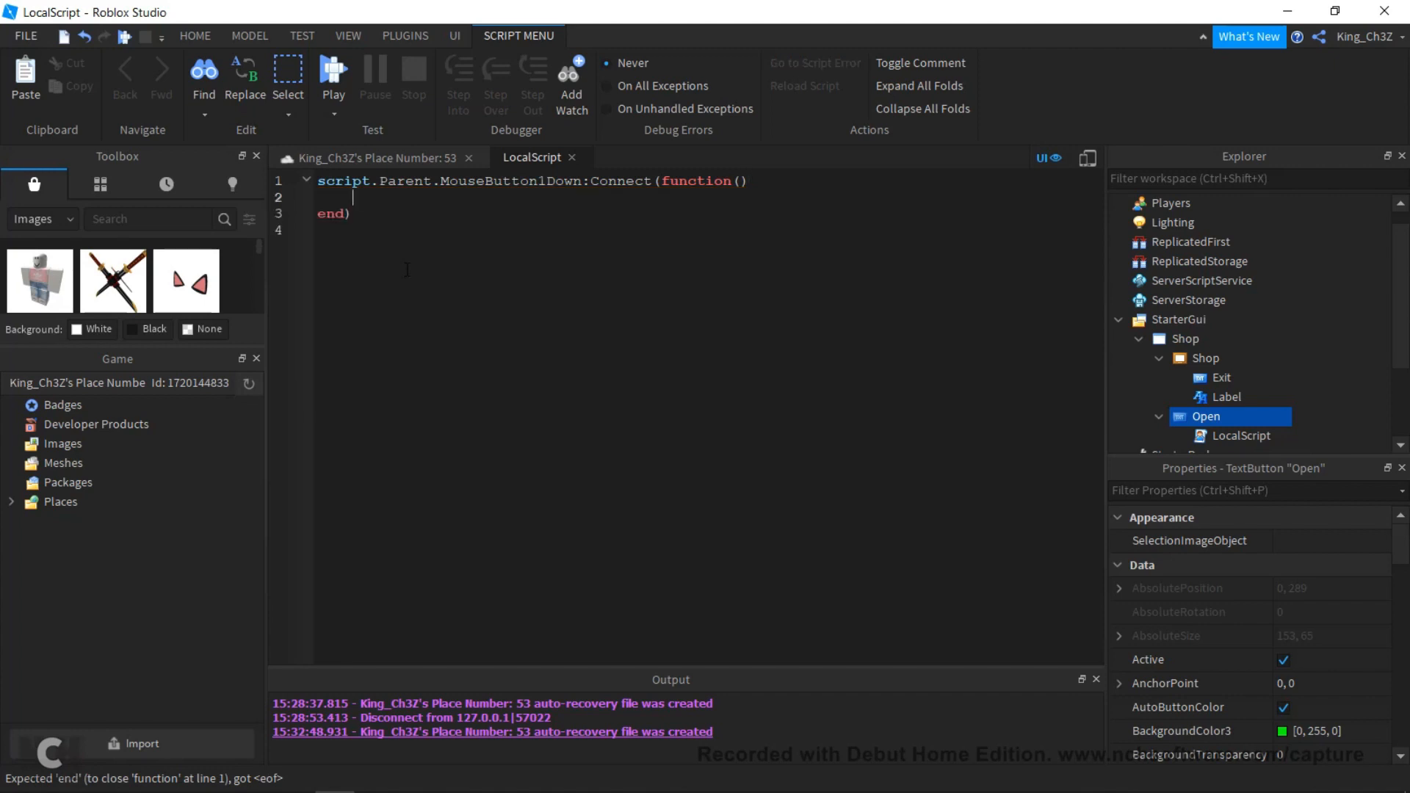
# - Write script.Parent.Parent.Frame.Visible = true as the function body in the Open button's LocalScript
pyautogui.write('scri[')
pyautogui.press('BackSpace')
pyautogui.write('pt')
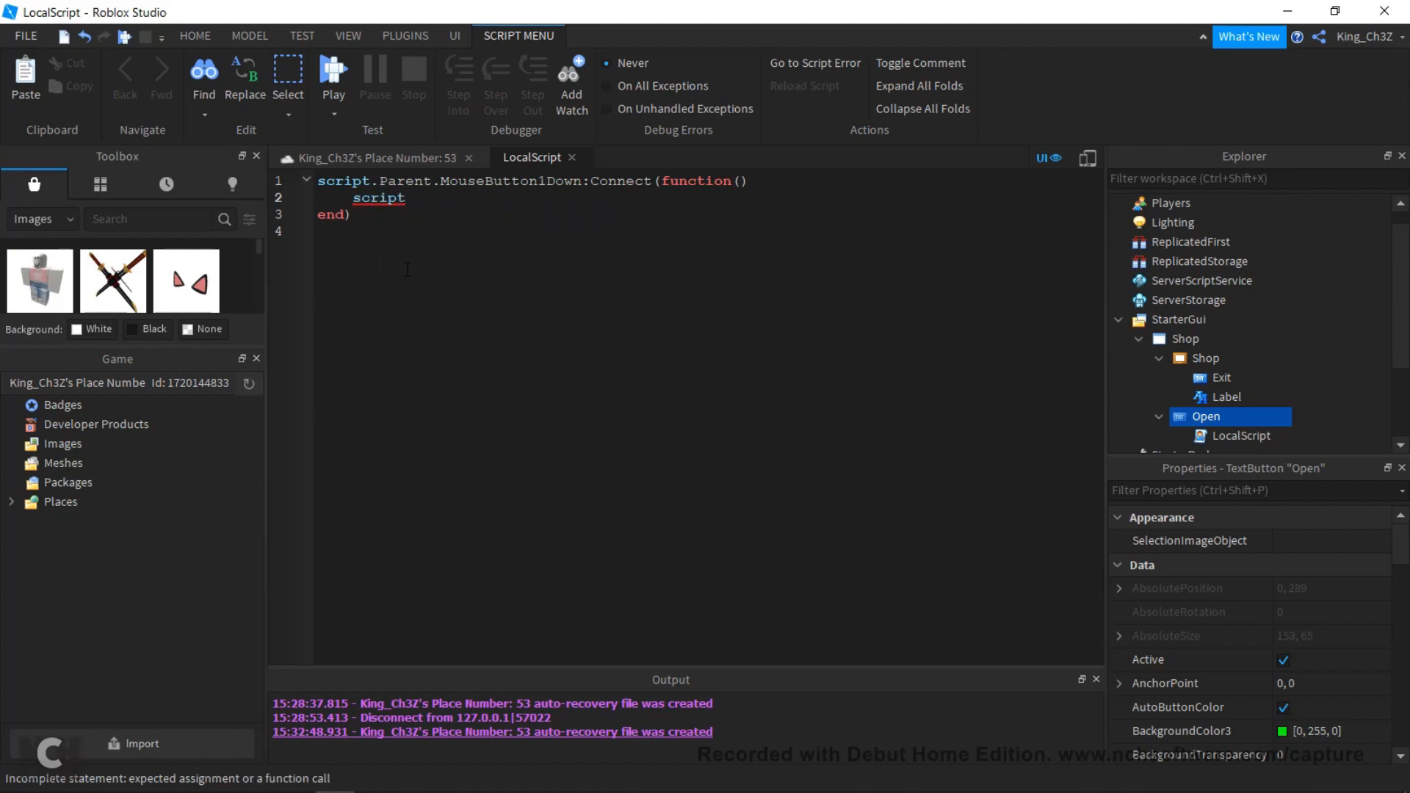
pyautogui.write('.Parent.Parent')
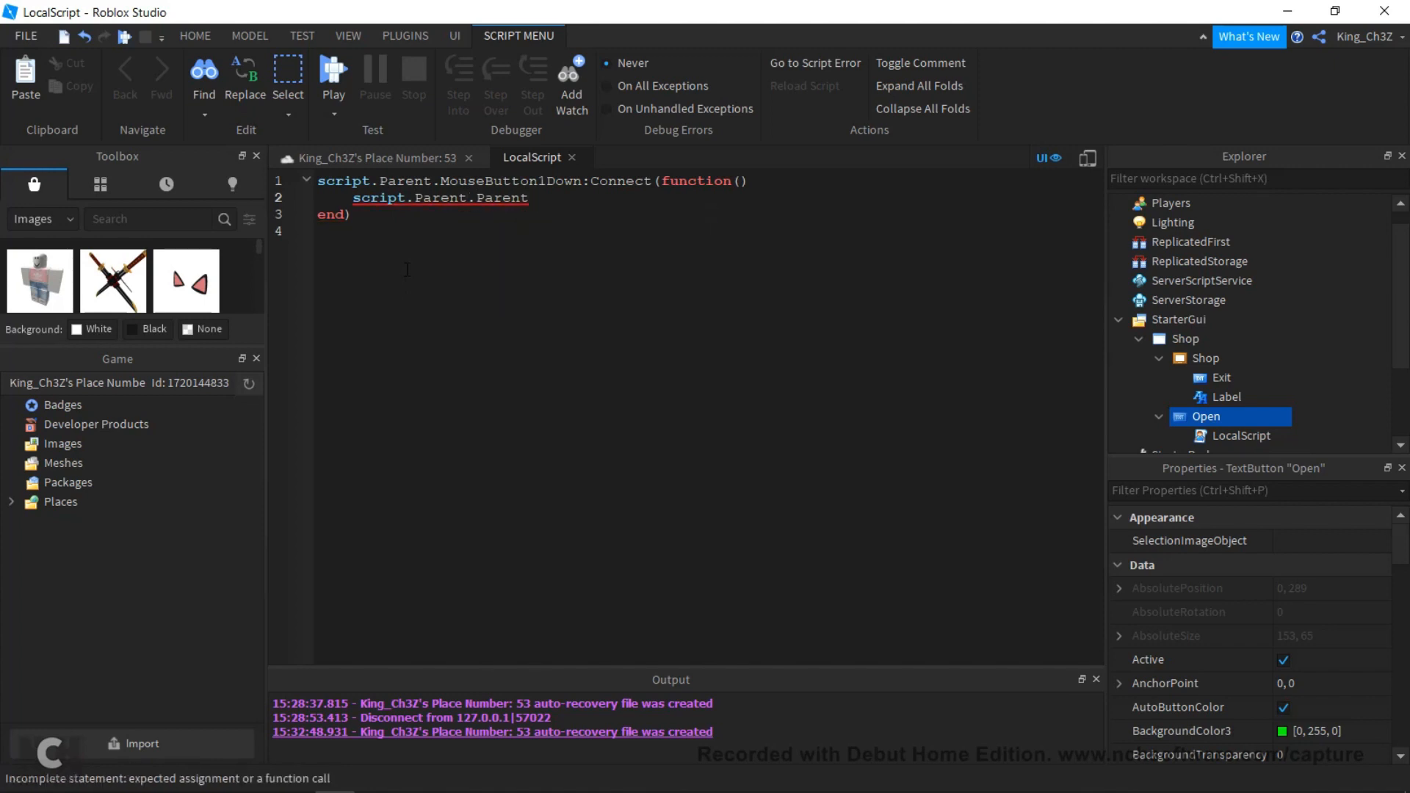
pyautogui.write('.Frame.Visib')
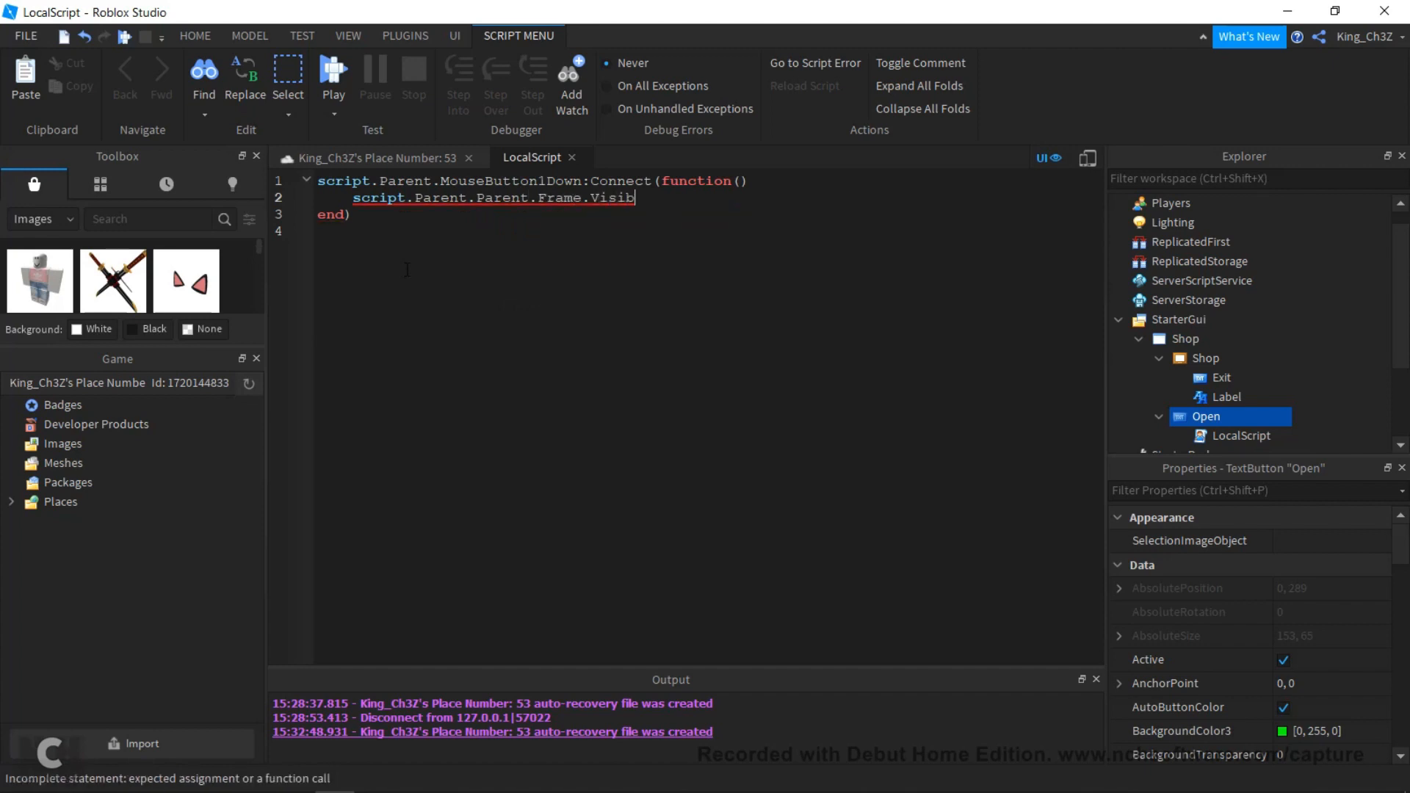
pyautogui.write('le = treu')
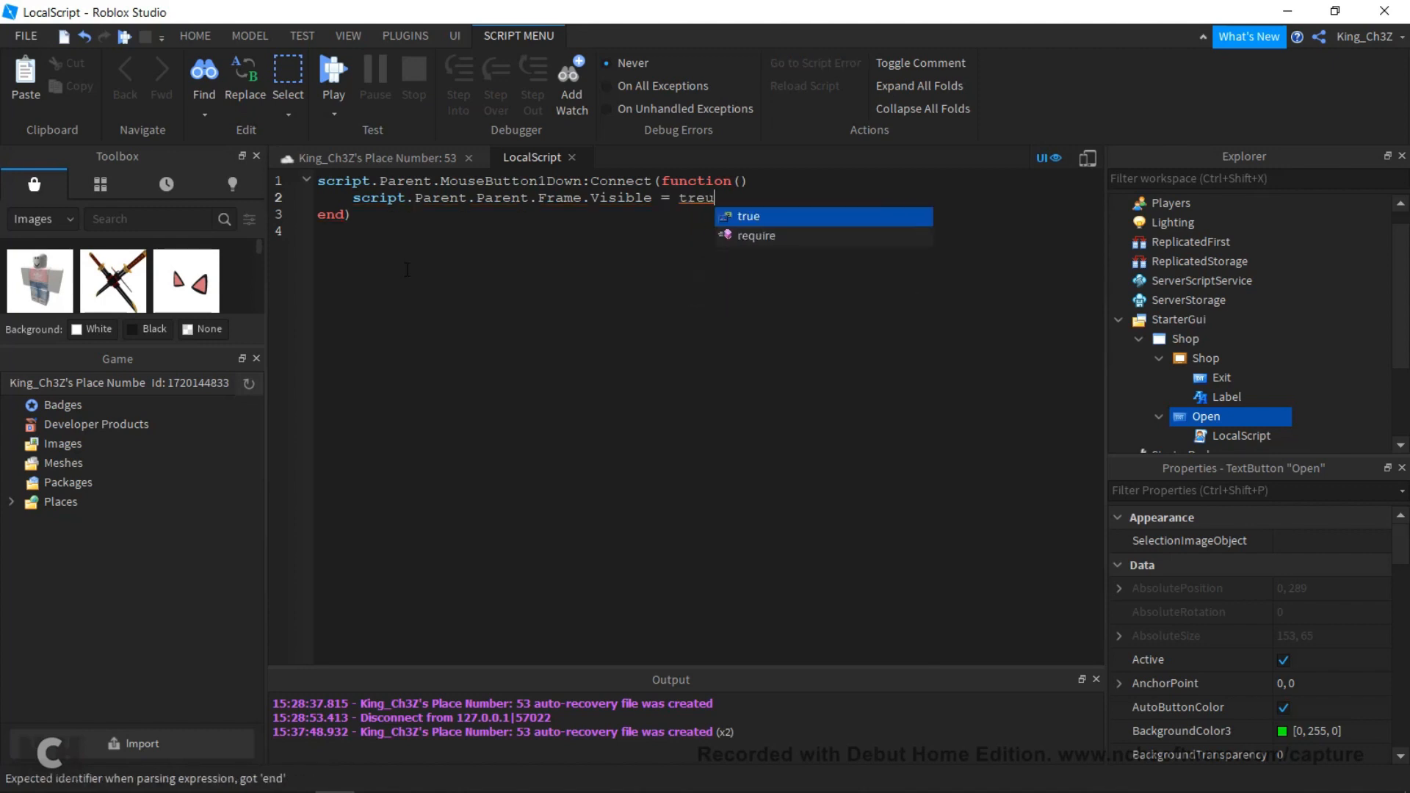
pyautogui.press('BackSpace')
pyautogui.press('BackSpace')
pyautogui.write('ue')
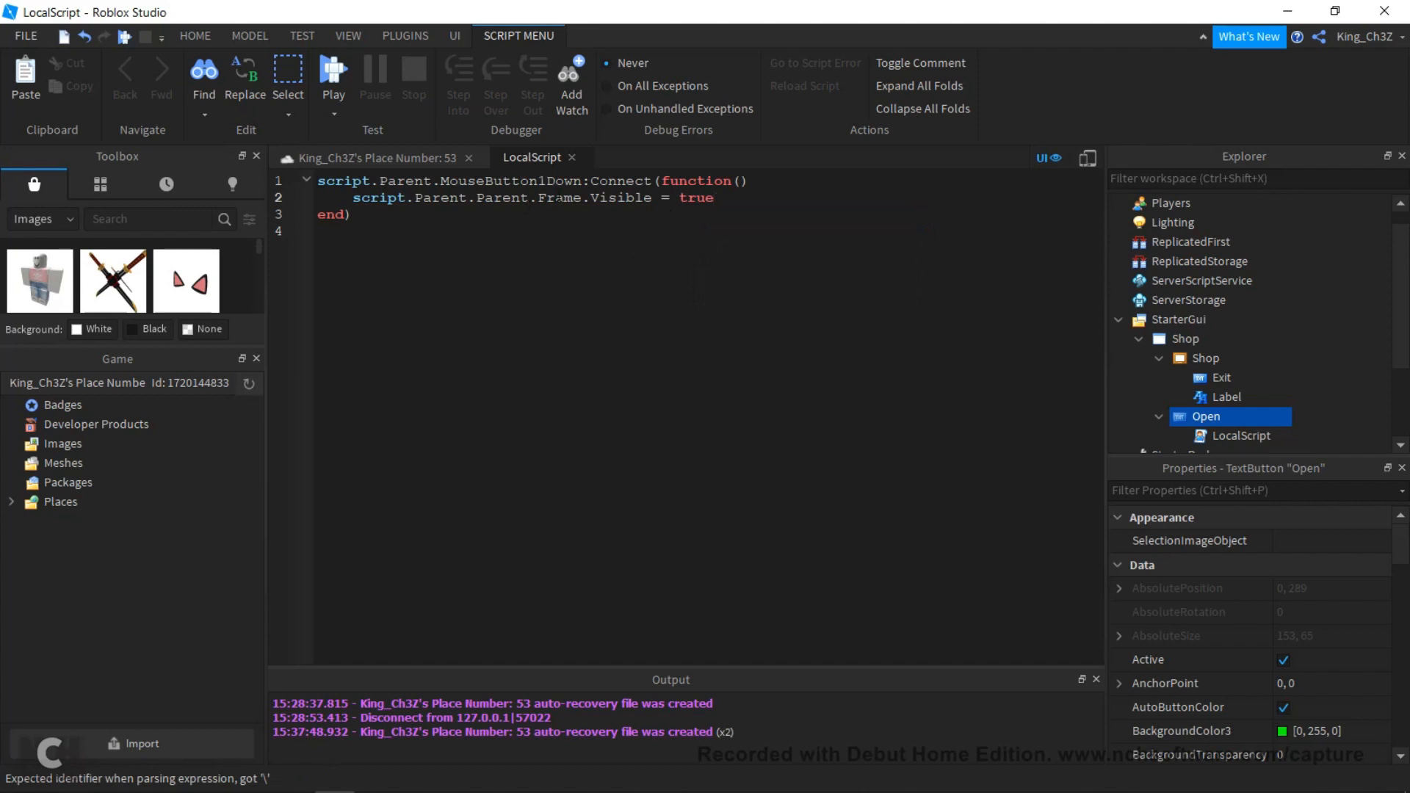
# - Playtest the Open button and correct line 2 of its script to reference Shop instead of Frame
pyautogui.click(346, 77)
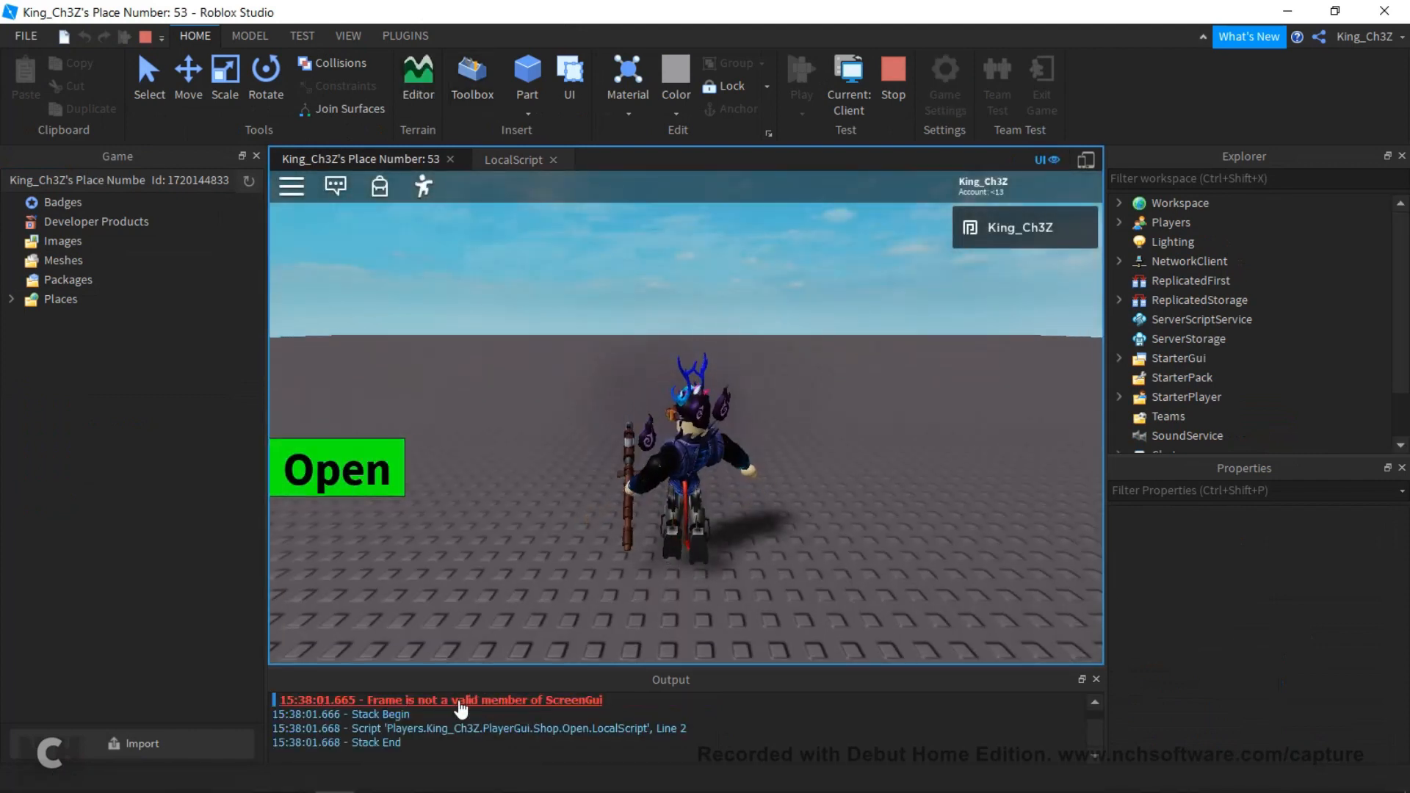
pyautogui.click(461, 708)
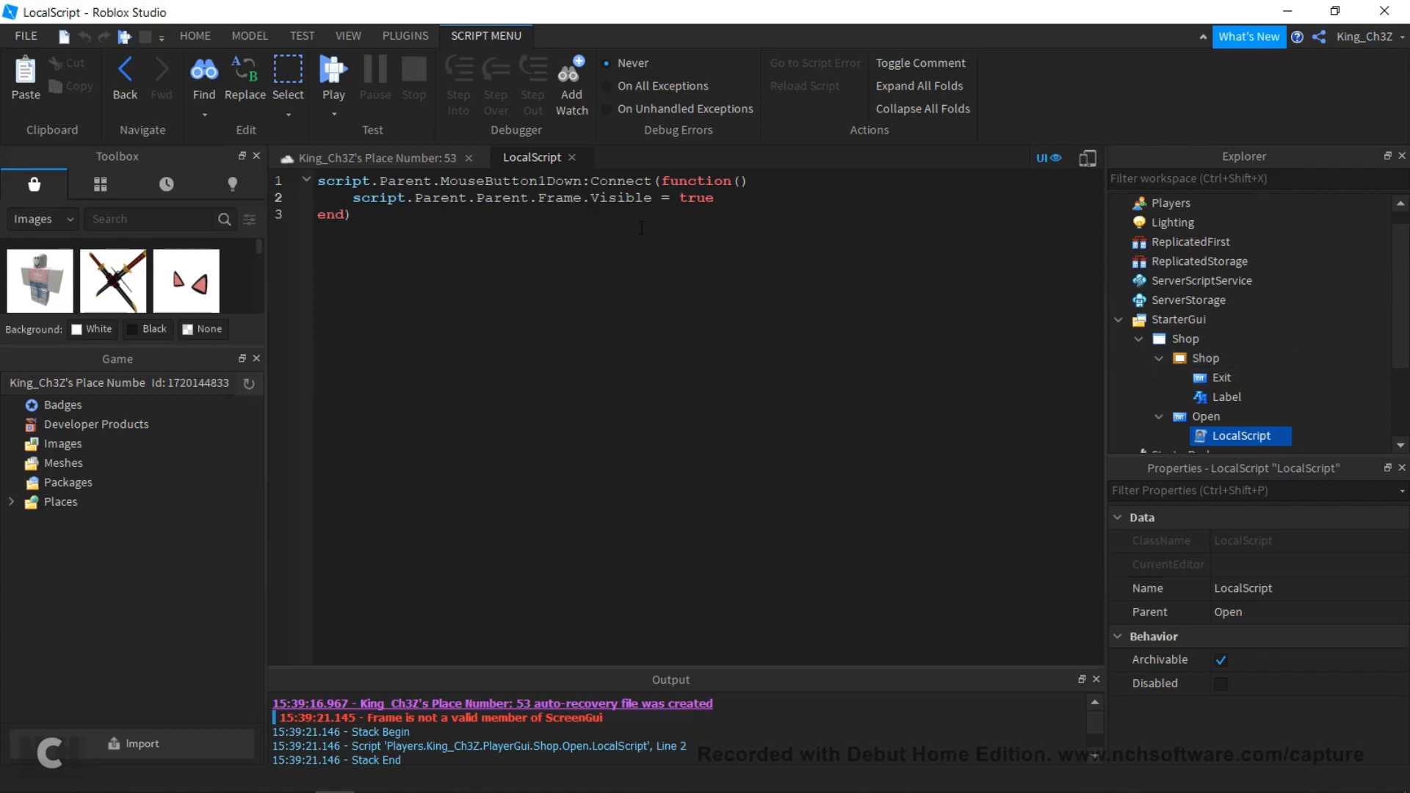
pyautogui.press('BackSpace')
pyautogui.press('BackSpace')
pyautogui.press('BackSpace')
pyautogui.press('BackSpace')
pyautogui.press('BackSpace')
pyautogui.write('S')
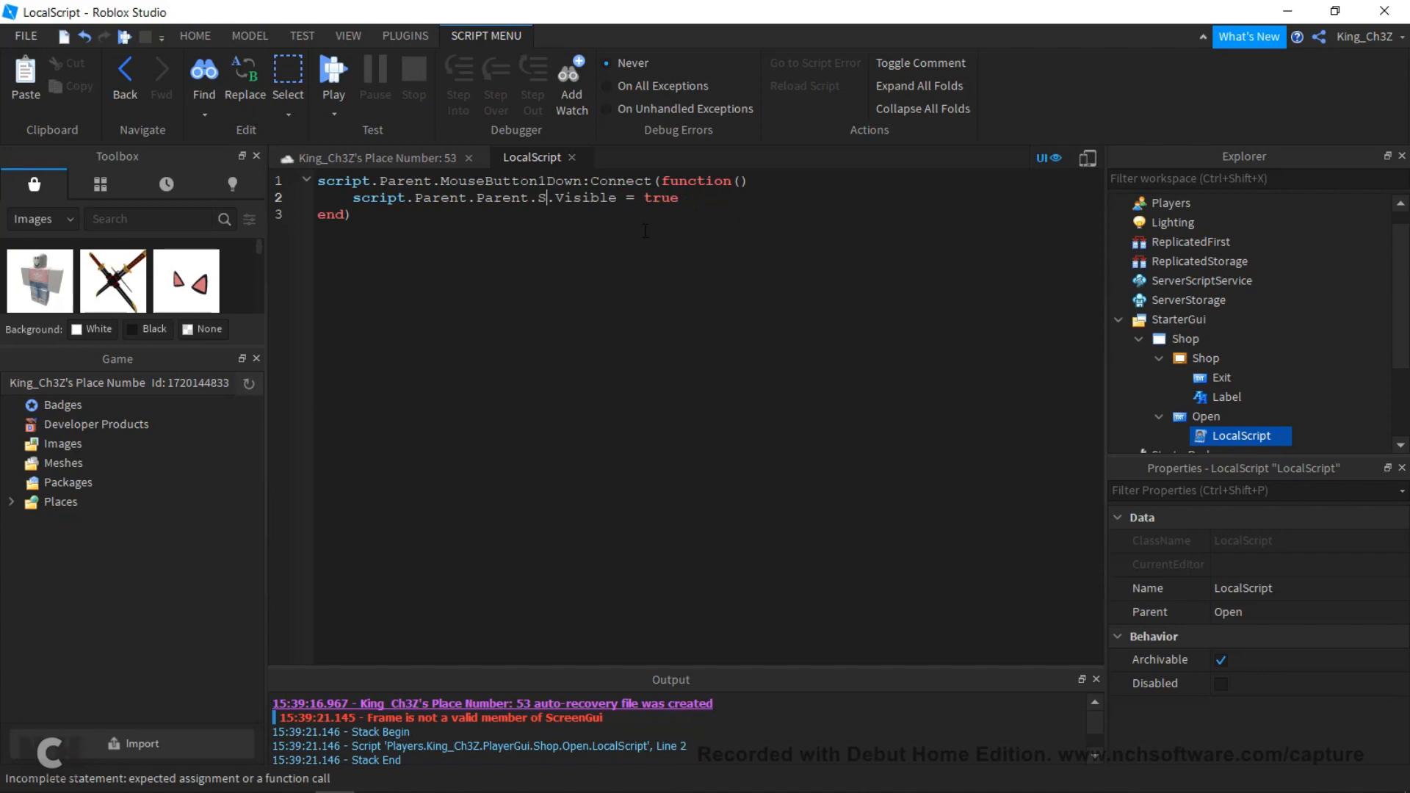
pyautogui.write('hop')
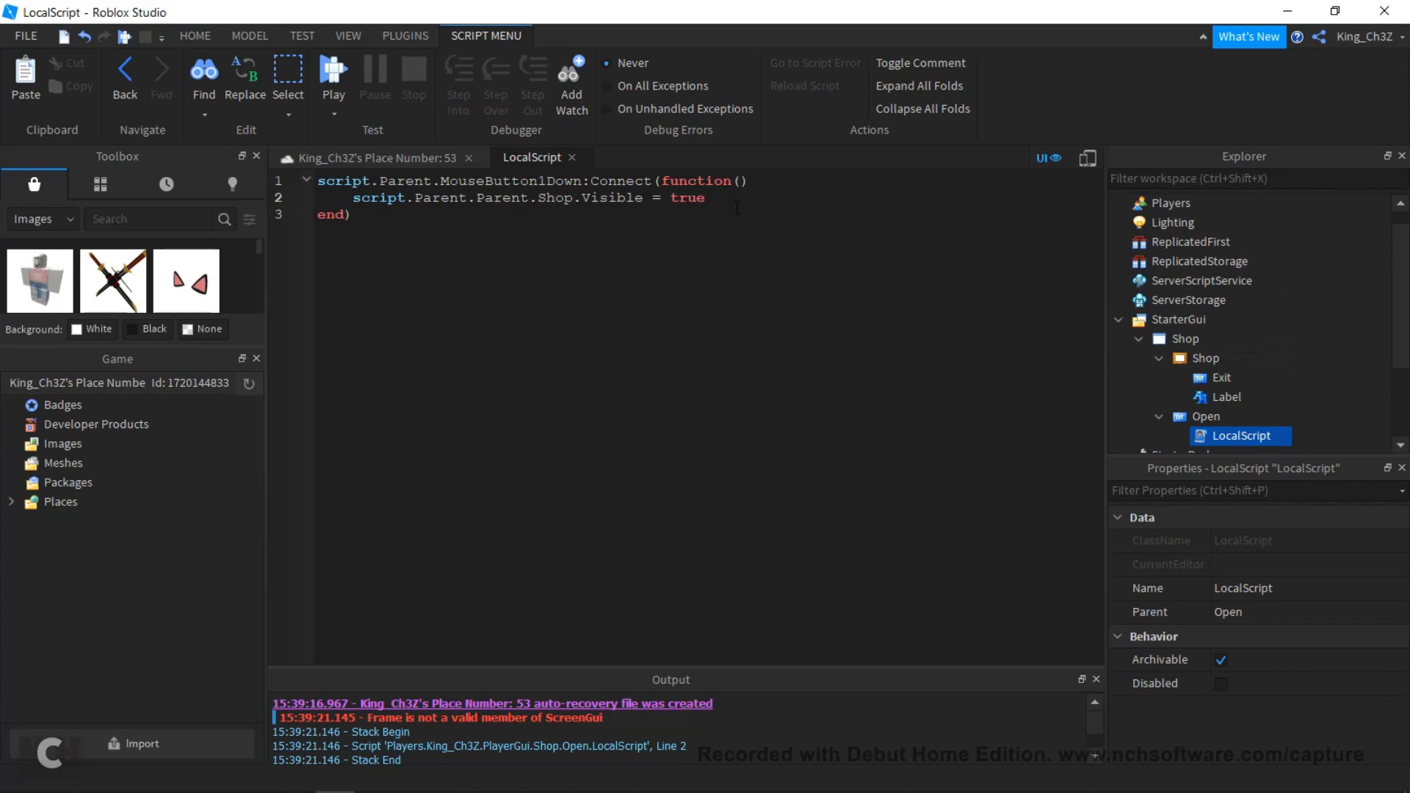
# - Playtest the corrected script by opening the shop with the Open button, and stop the test
pyautogui.click(338, 76)
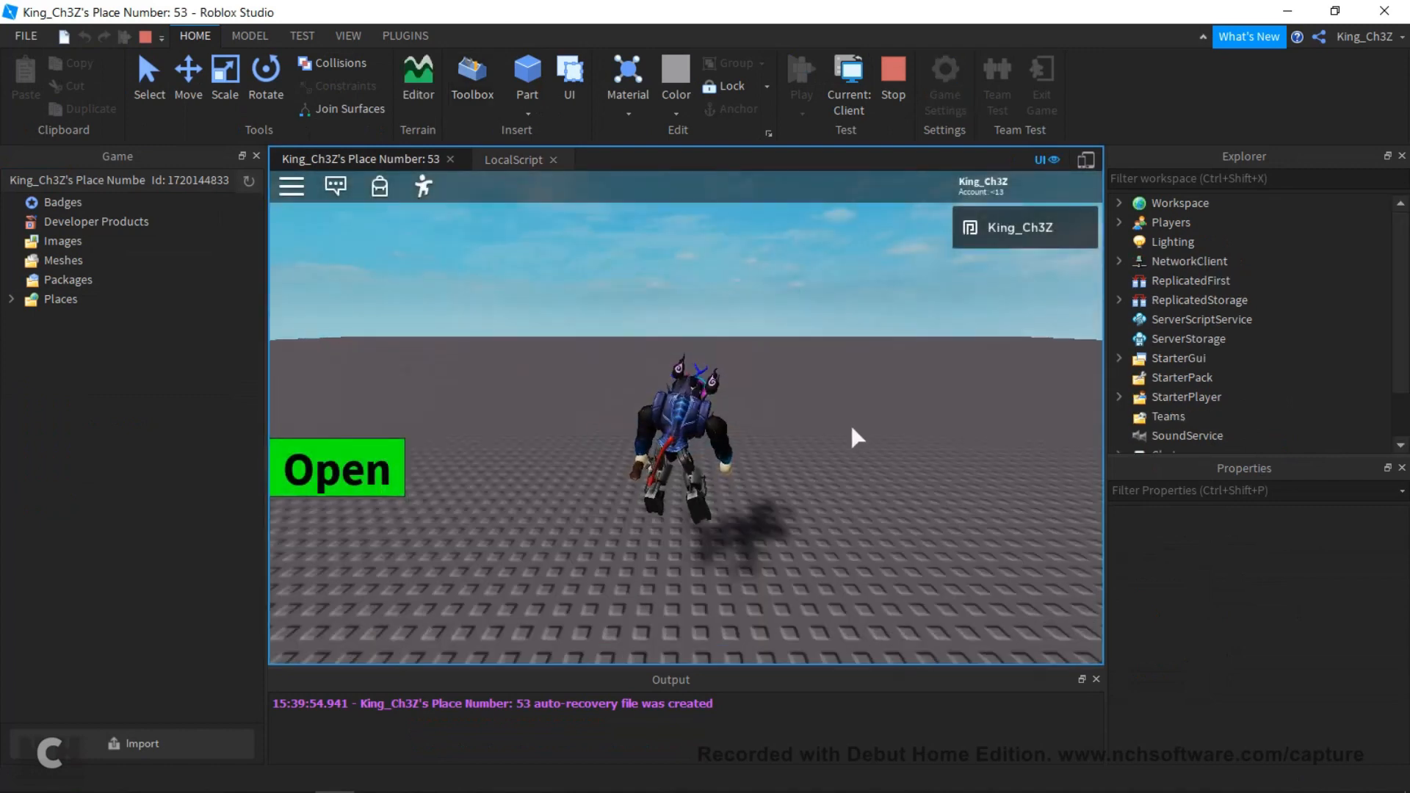
pyautogui.click(344, 476)
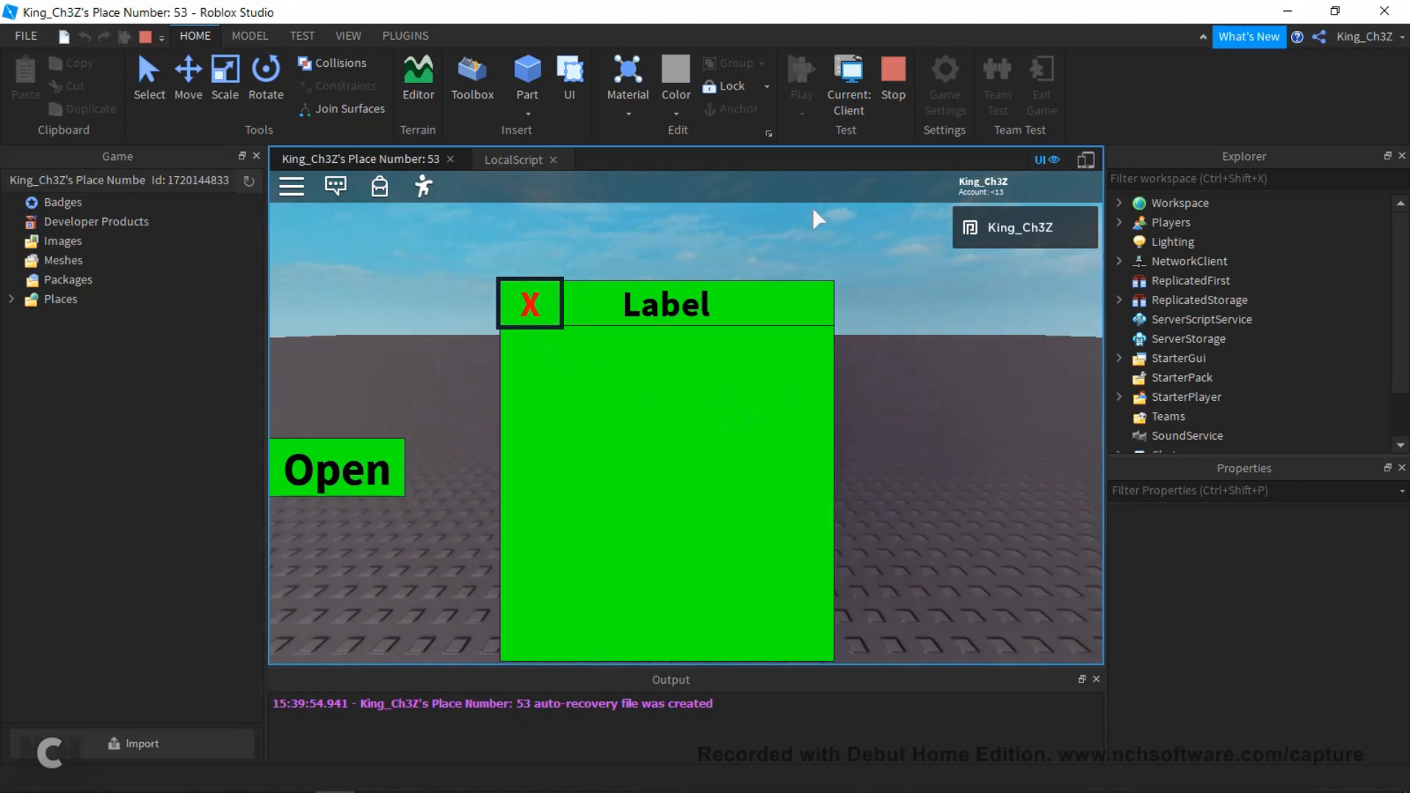
pyautogui.click(910, 91)
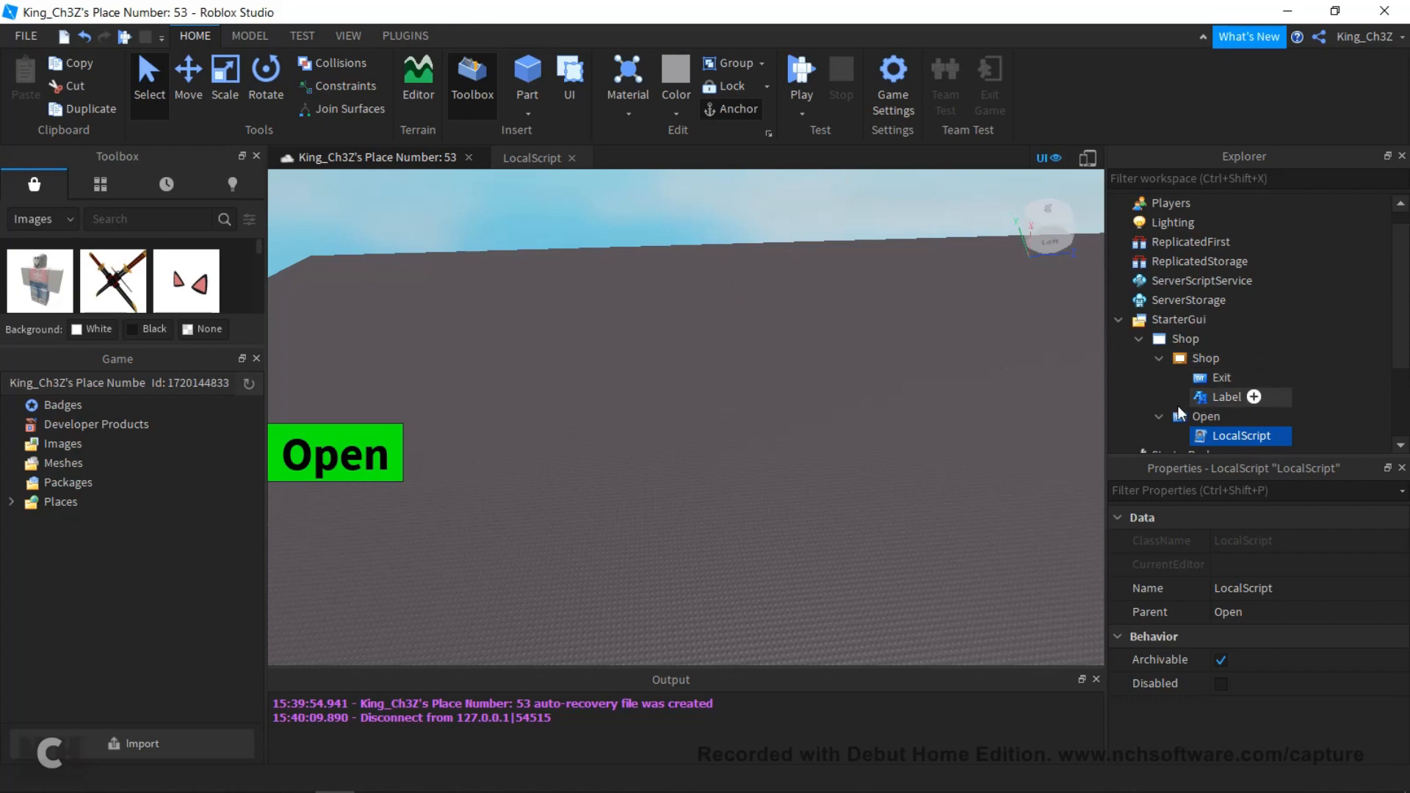
# - Add a LocalScript to the Exit button inside the Shop frame and clear its default print line
pyautogui.click(1159, 416)
pyautogui.click(1188, 383)
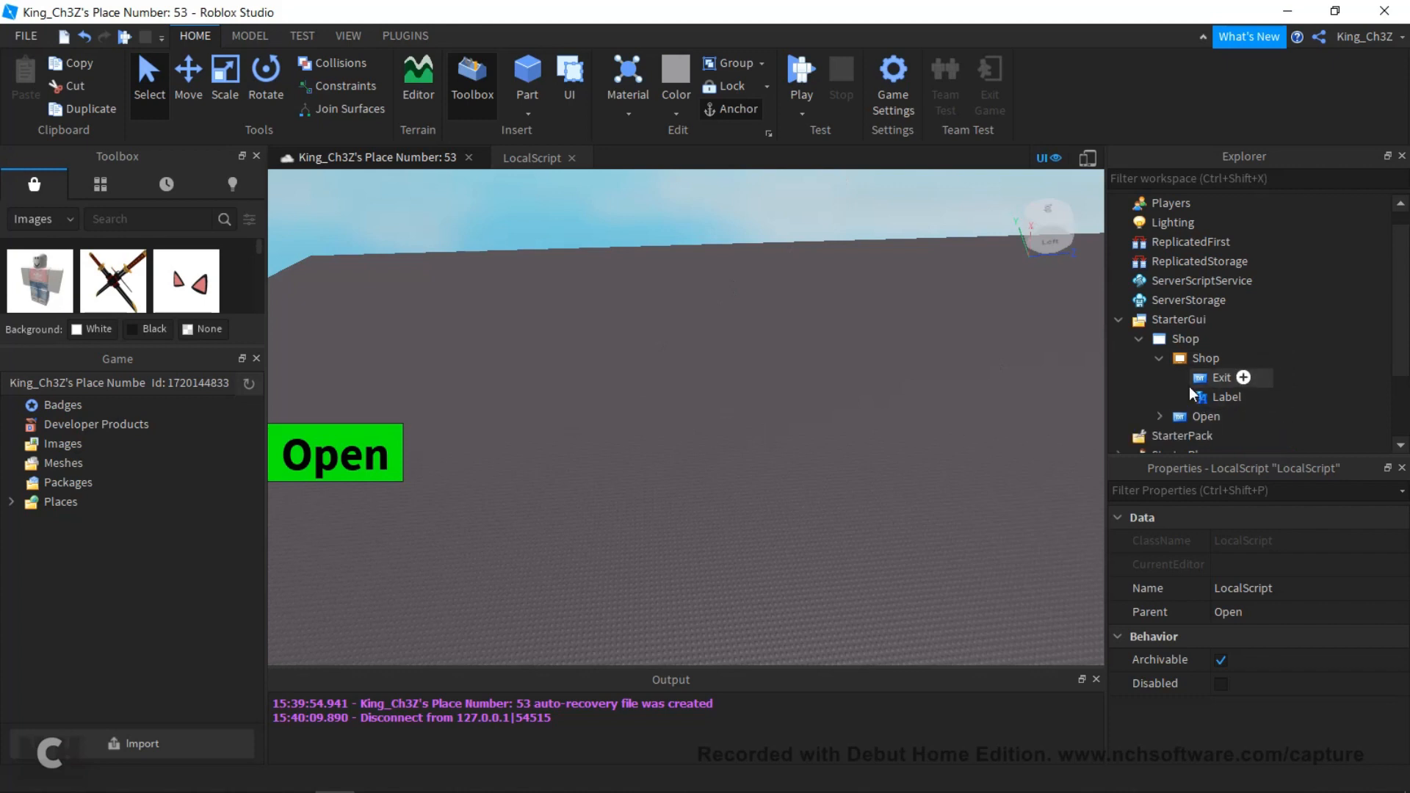
pyautogui.moveTo(1179, 368)
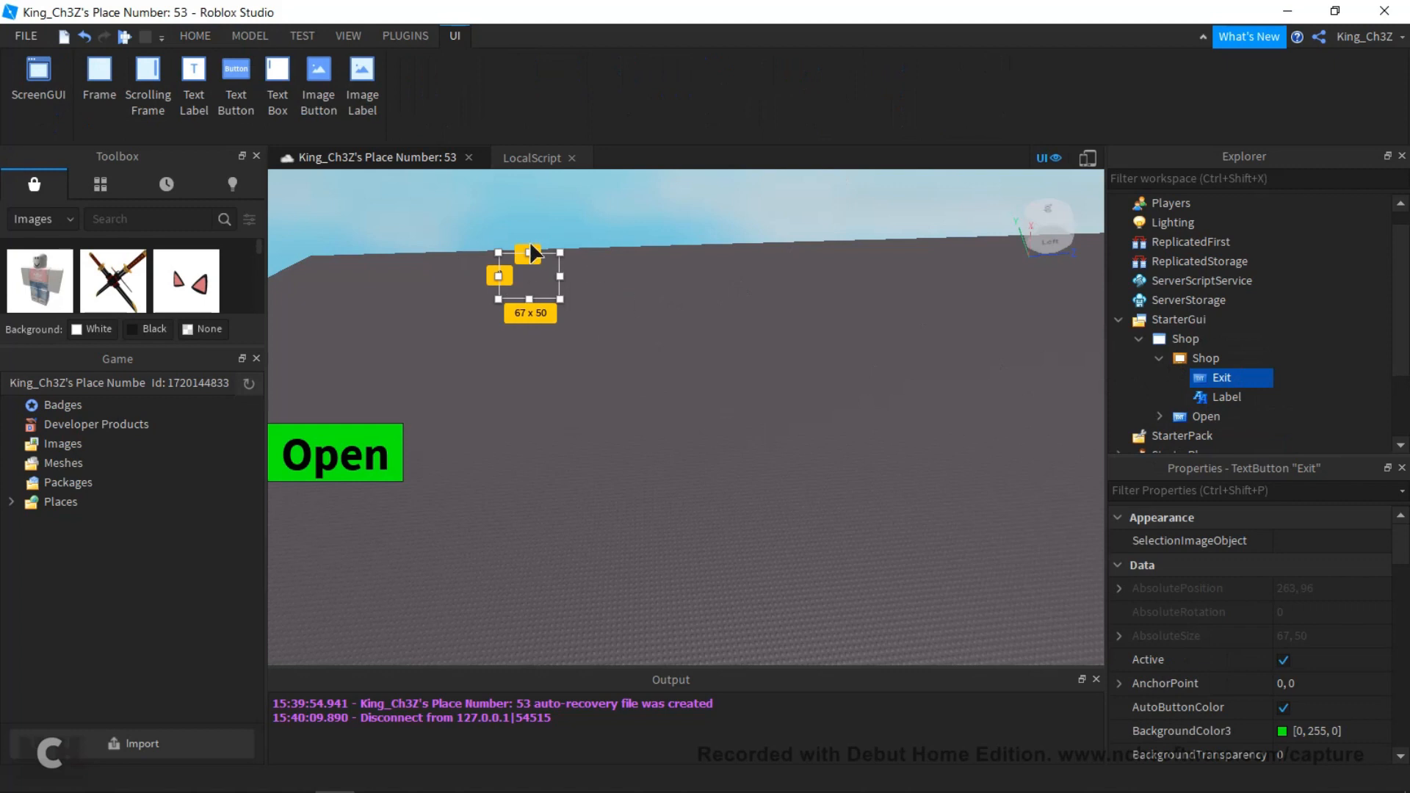
pyautogui.click(1242, 379)
pyautogui.click(1187, 456)
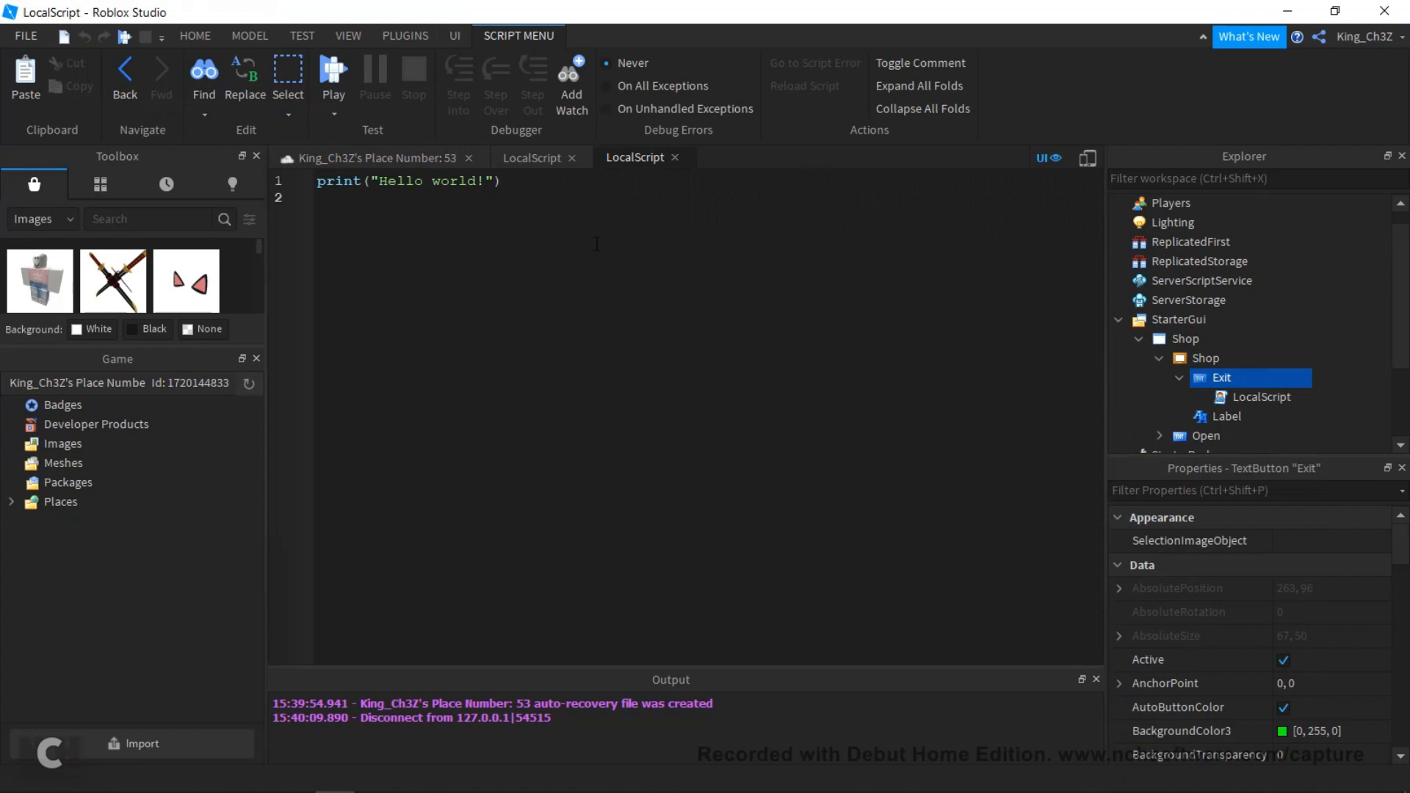
pyautogui.hotkey('ctrl', 'a')
pyautogui.press('BackSpace')
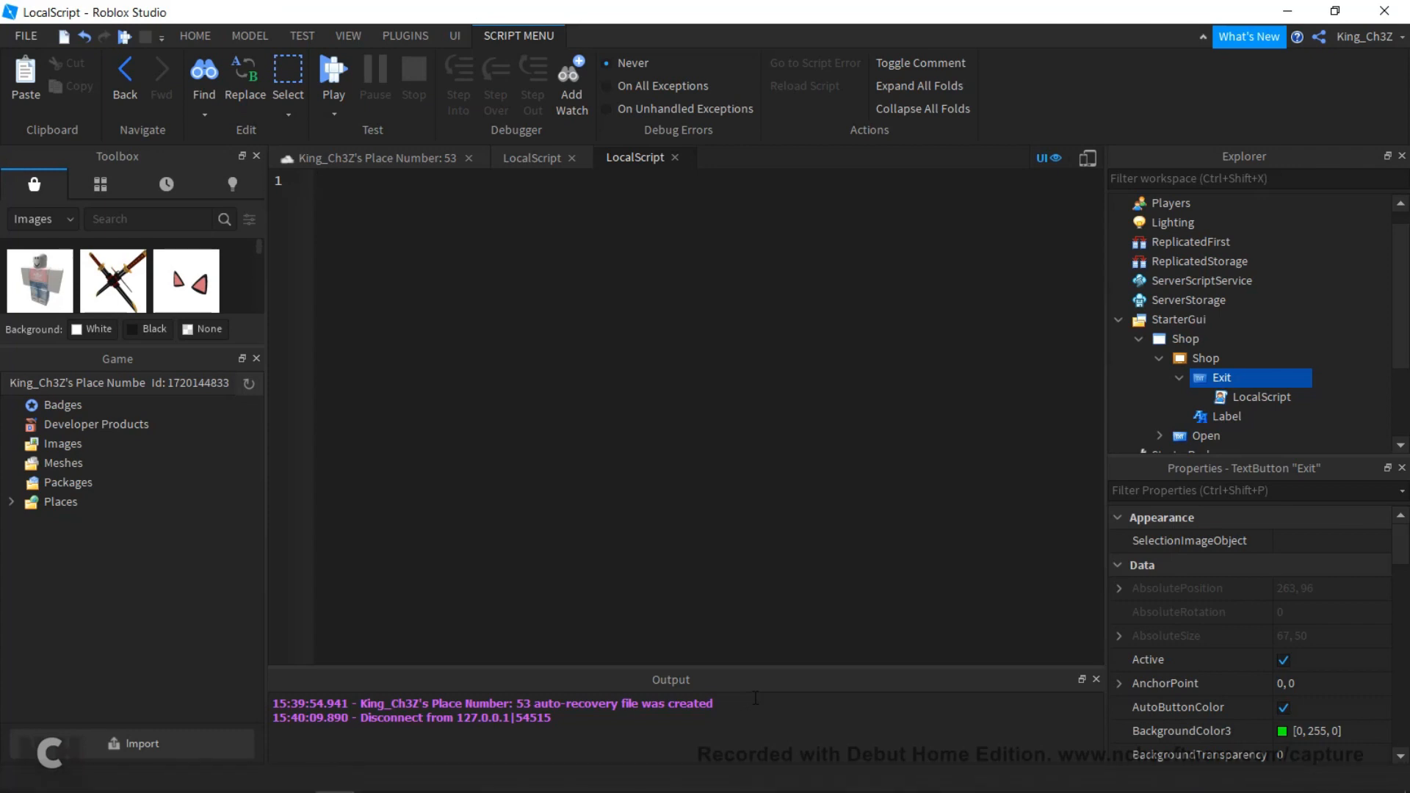
# - Write script.Parent.MouseButton1Down:Connect() as the first line of the Exit button's LocalScript
pyautogui.write('scri')
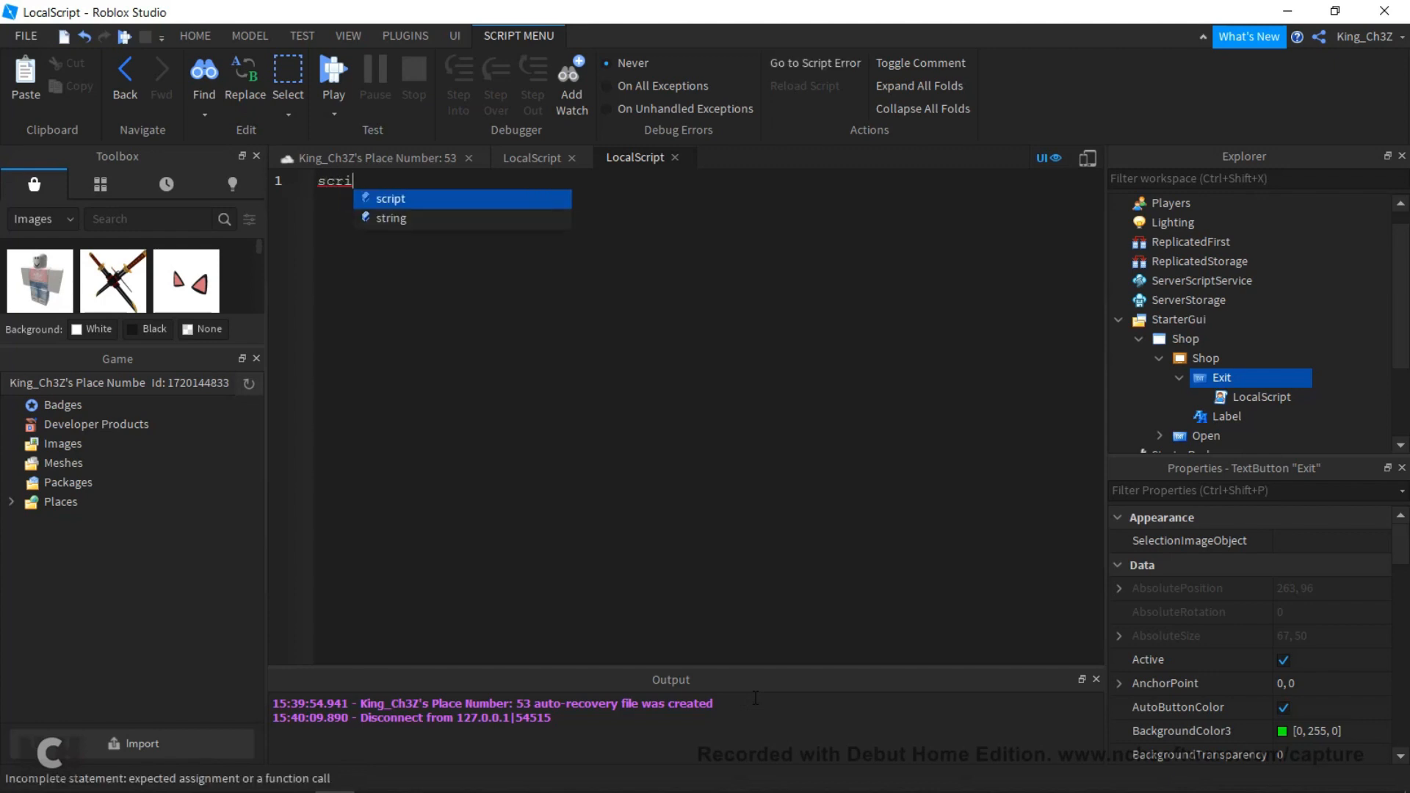
pyautogui.write('pt.Parent')
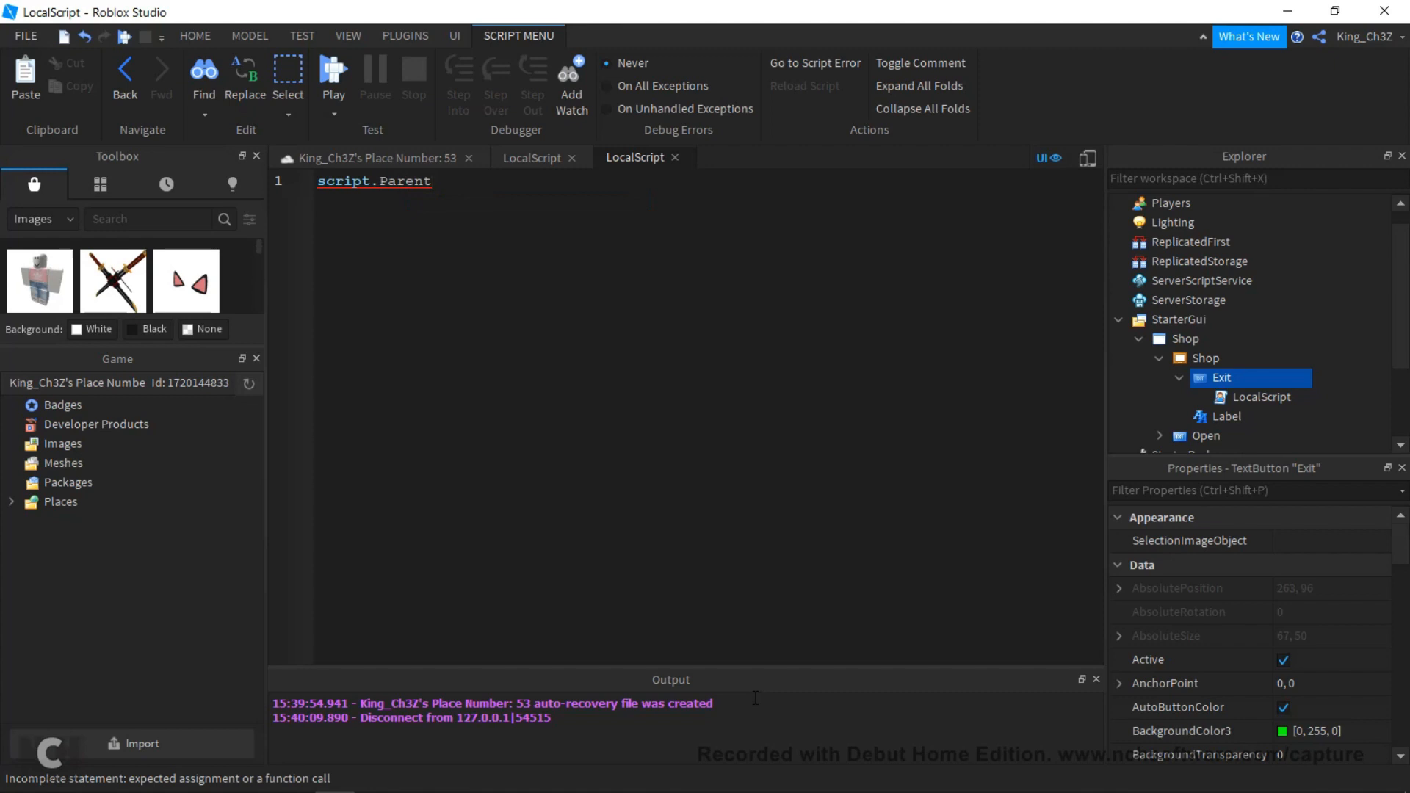
pyautogui.write('.<M')
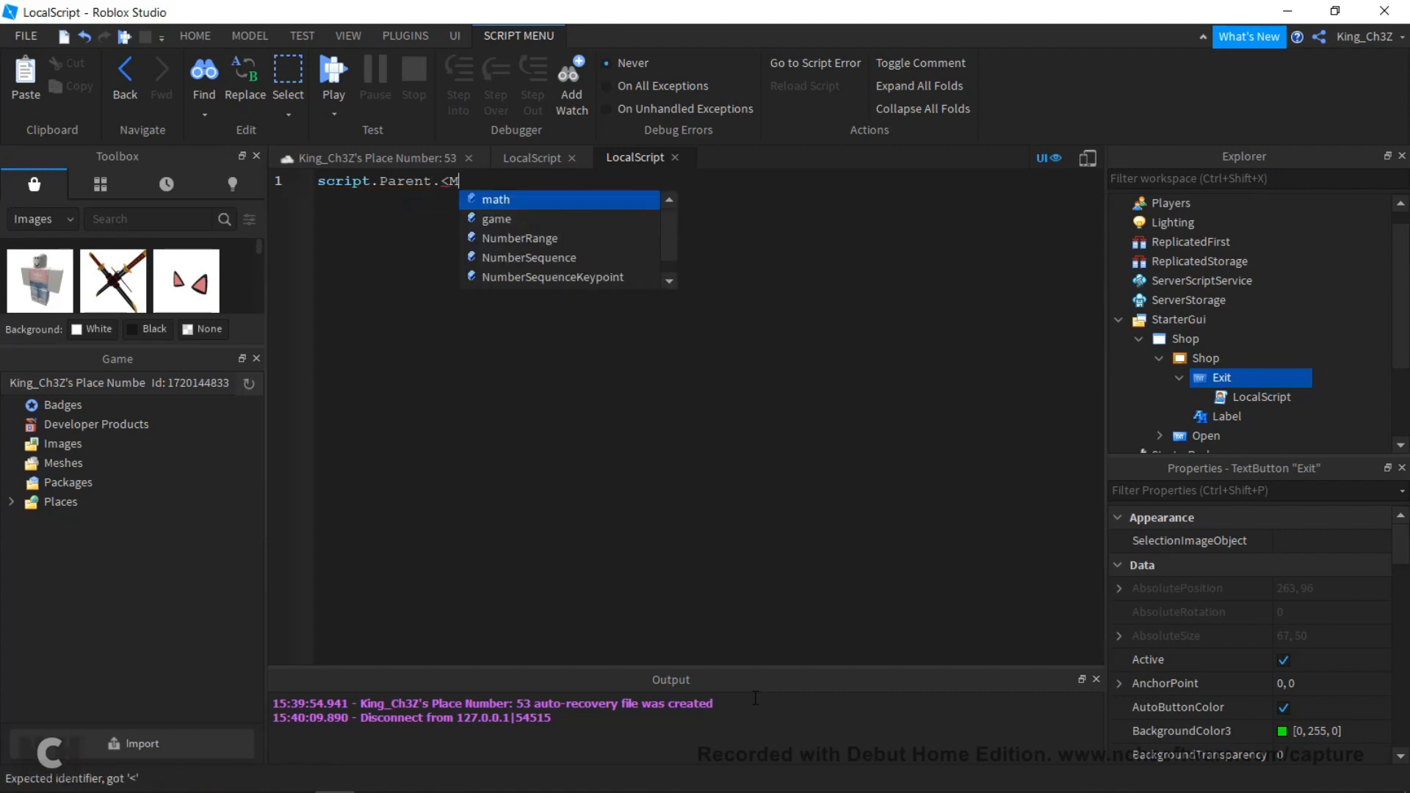
pyautogui.press('BackSpace')
pyautogui.press('BackSpace')
pyautogui.write('Mous')
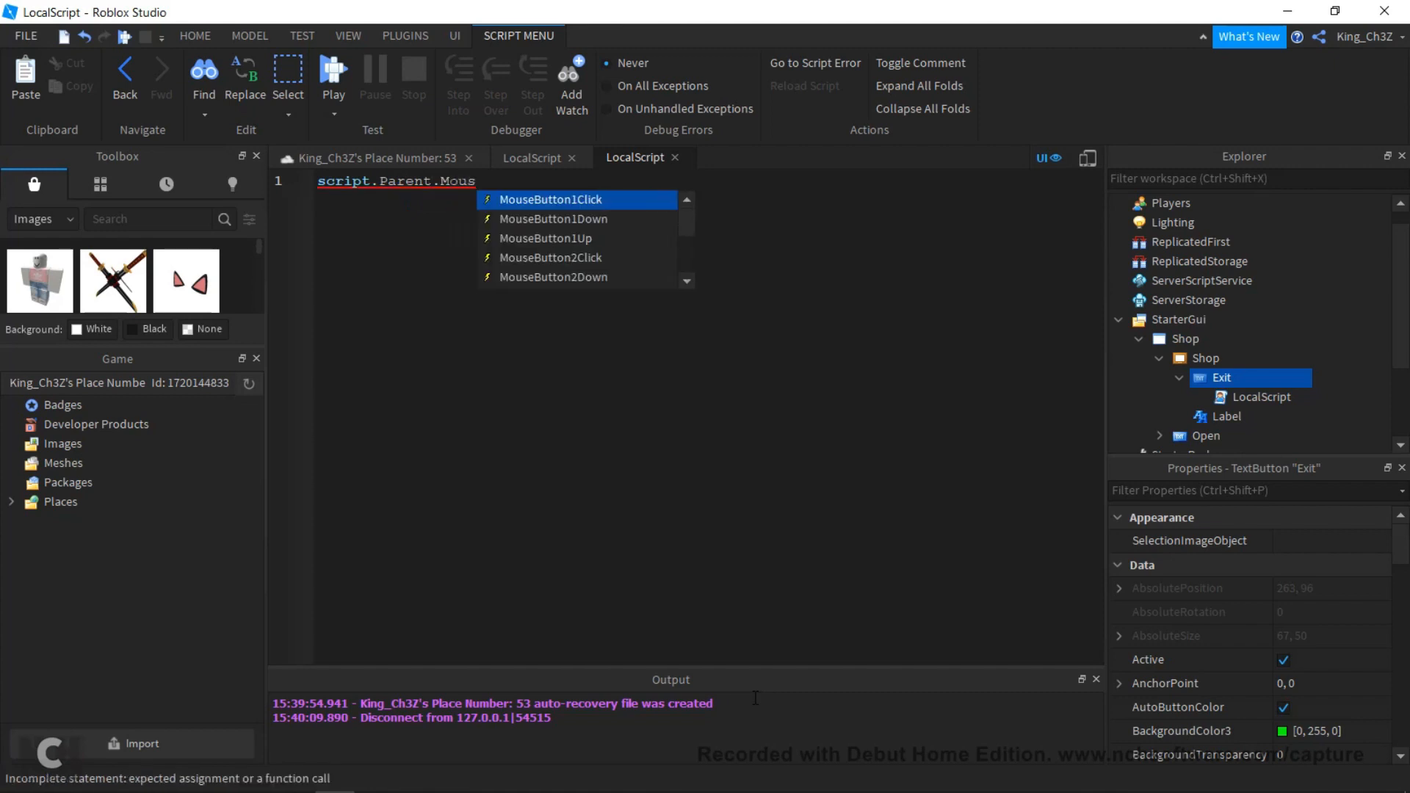
pyautogui.write('eButton1D')
pyautogui.press('Tab')
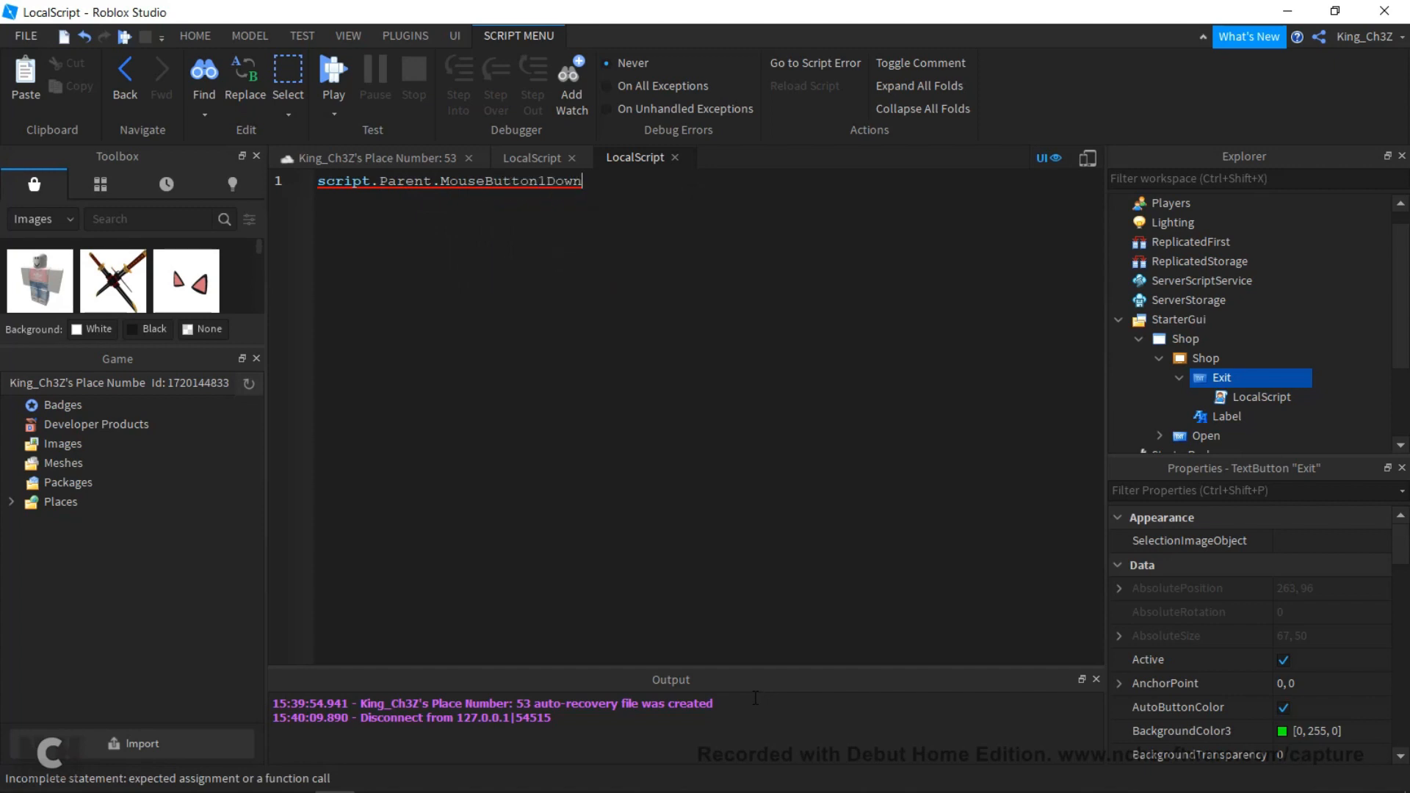
pyautogui.write(':C')
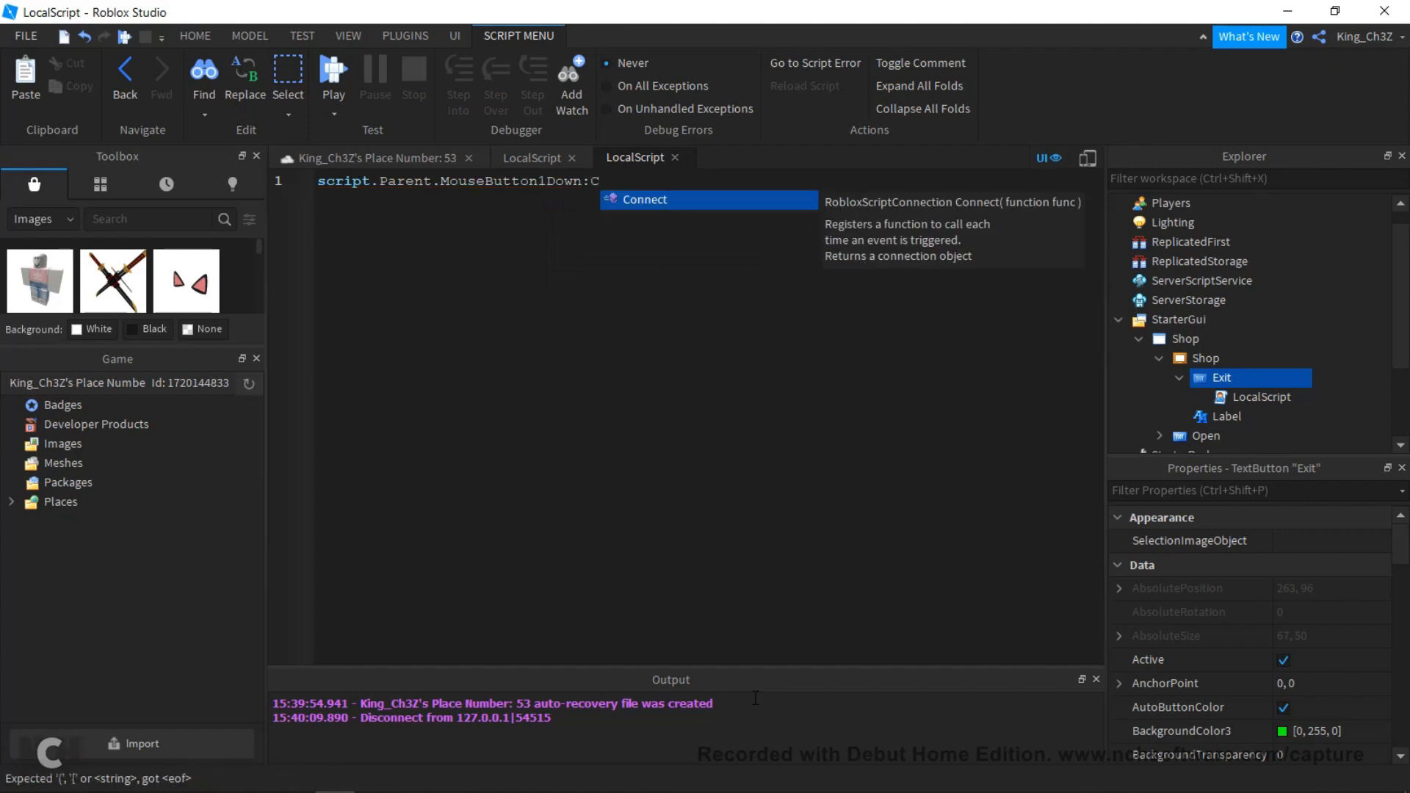
pyautogui.press('Tab')
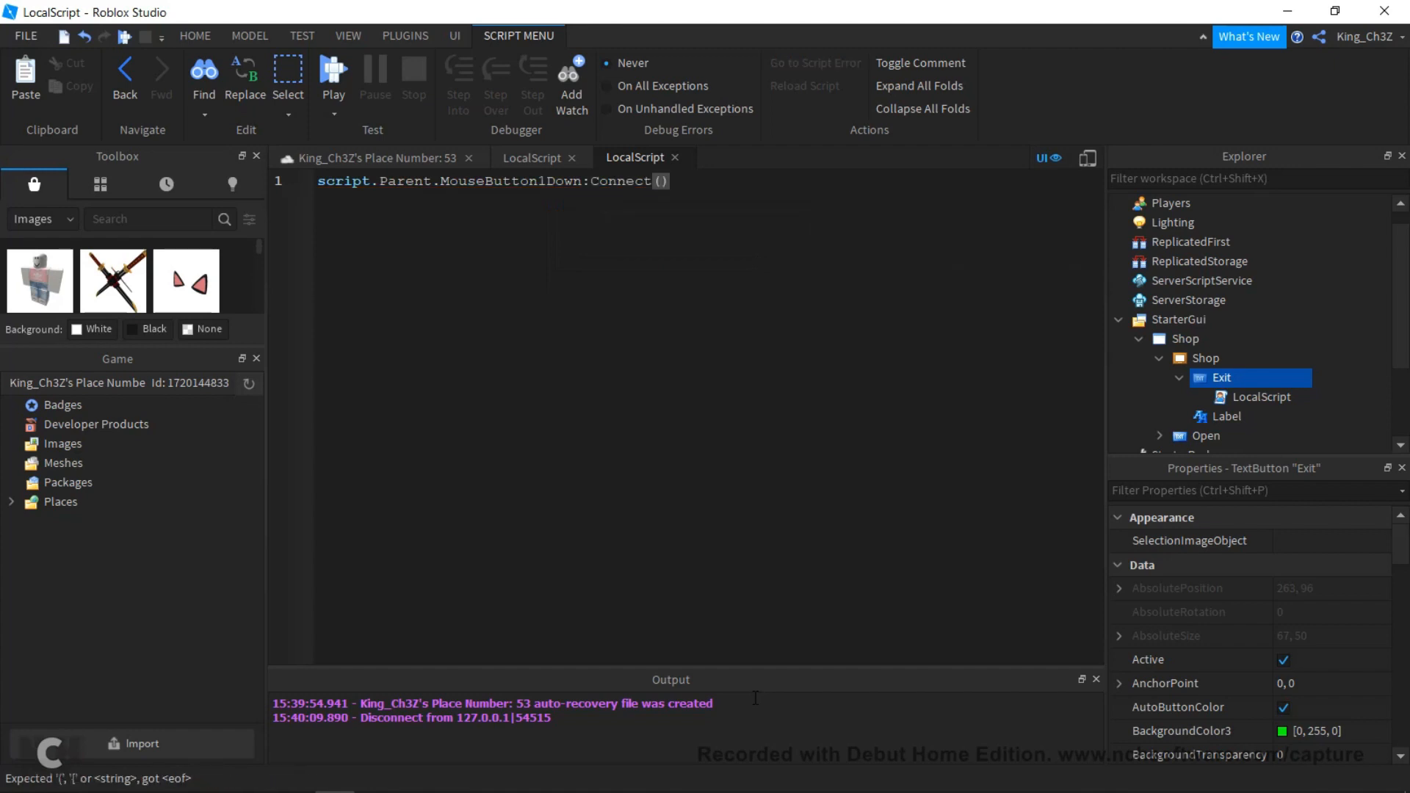
# - Pass an anonymous function() to the Exit script's Connect call and create its body closed with end)
pyautogui.write('fun')
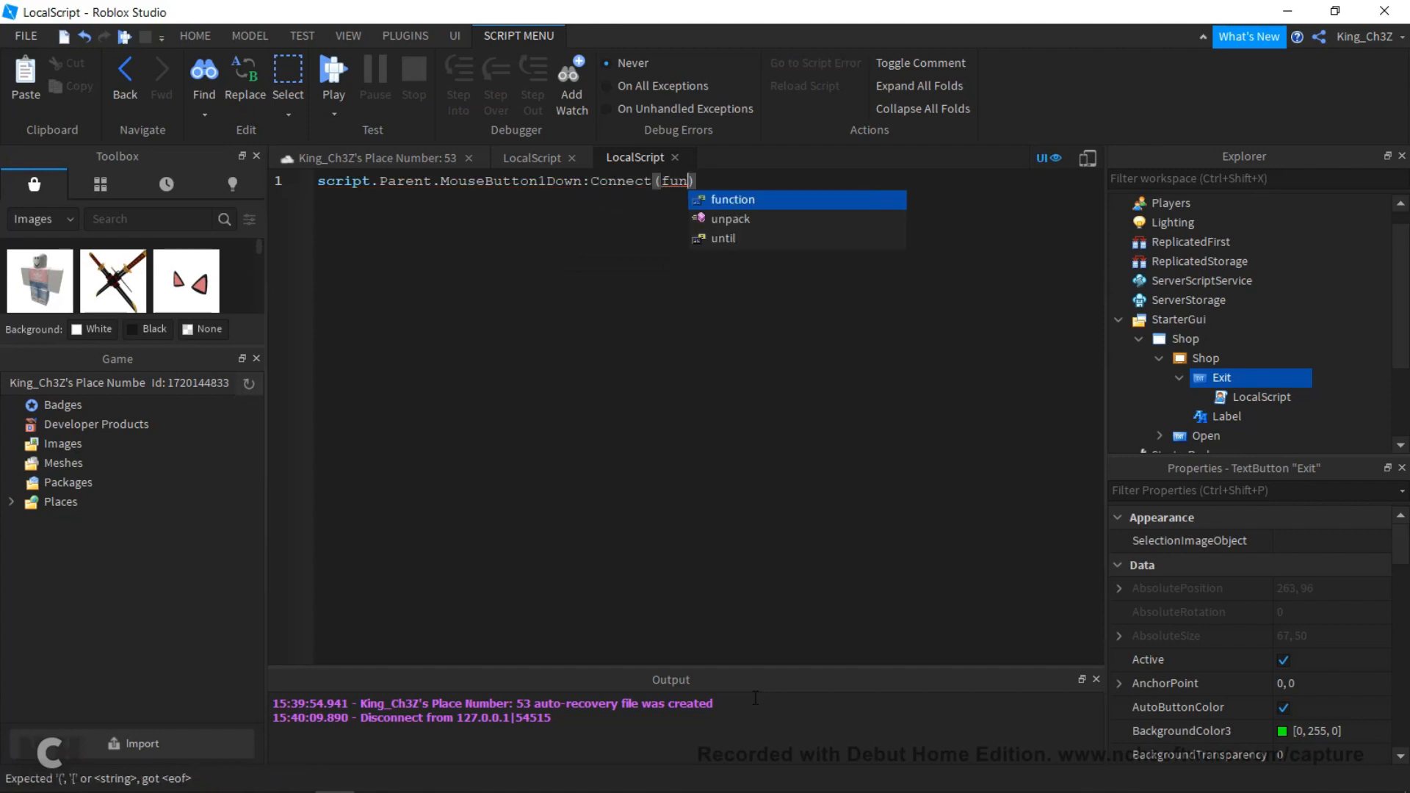
pyautogui.press('Tab')
pyautogui.write('(')
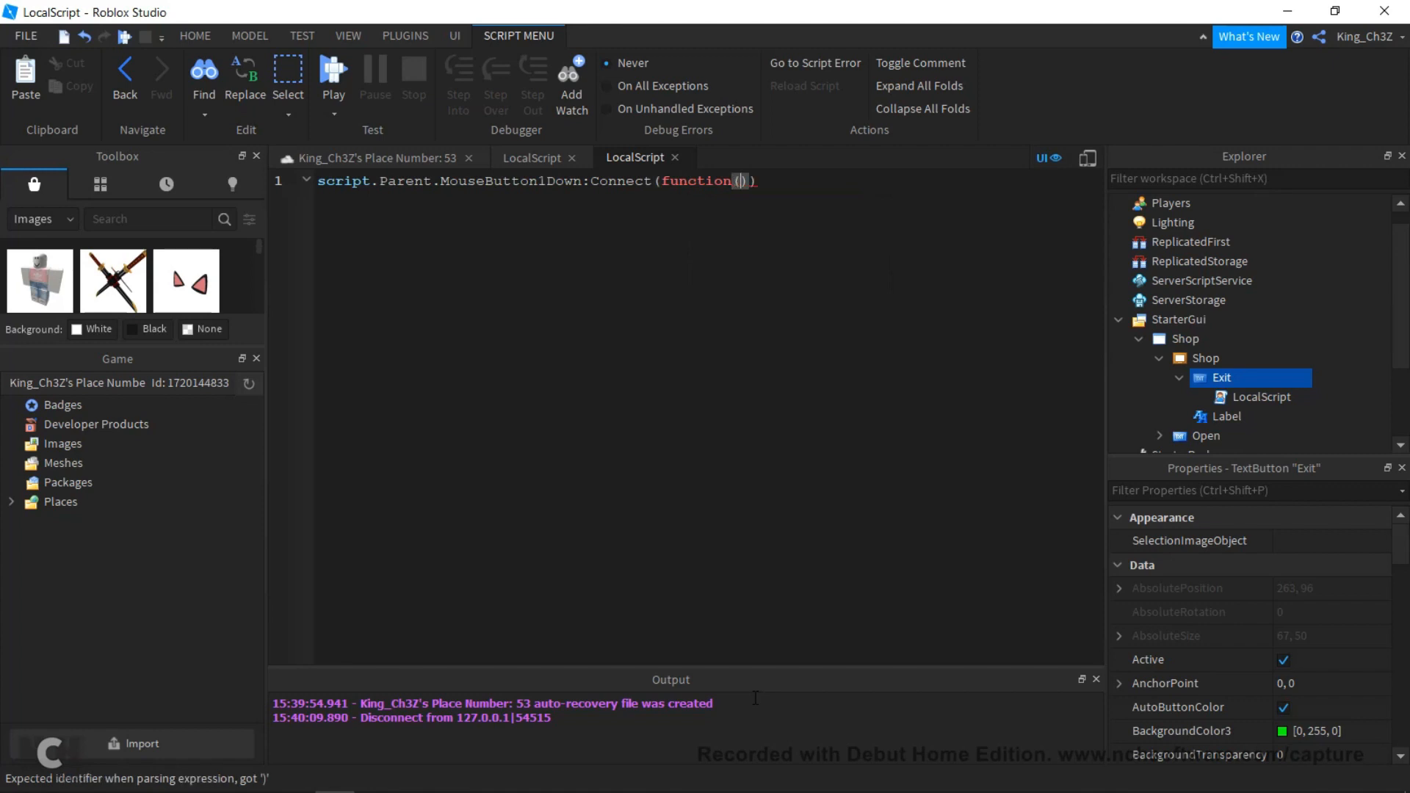
pyautogui.press('Right')
pyautogui.press('Right')
pyautogui.press('BackSpace')
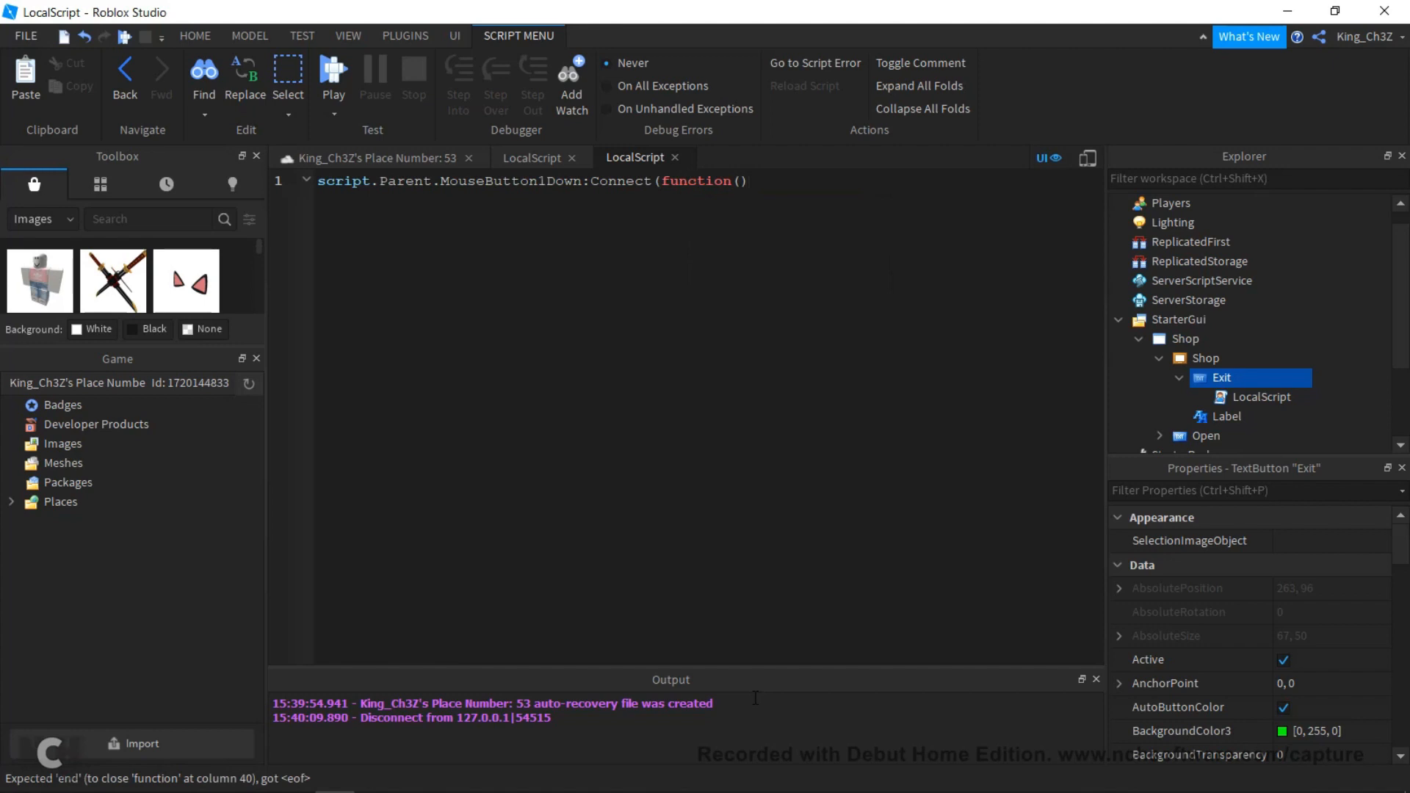
pyautogui.press('Return')
# - Write script.Parent.Parent.Visible = false as the function body in the Exit button's LocalScript
pyautogui.write('script')
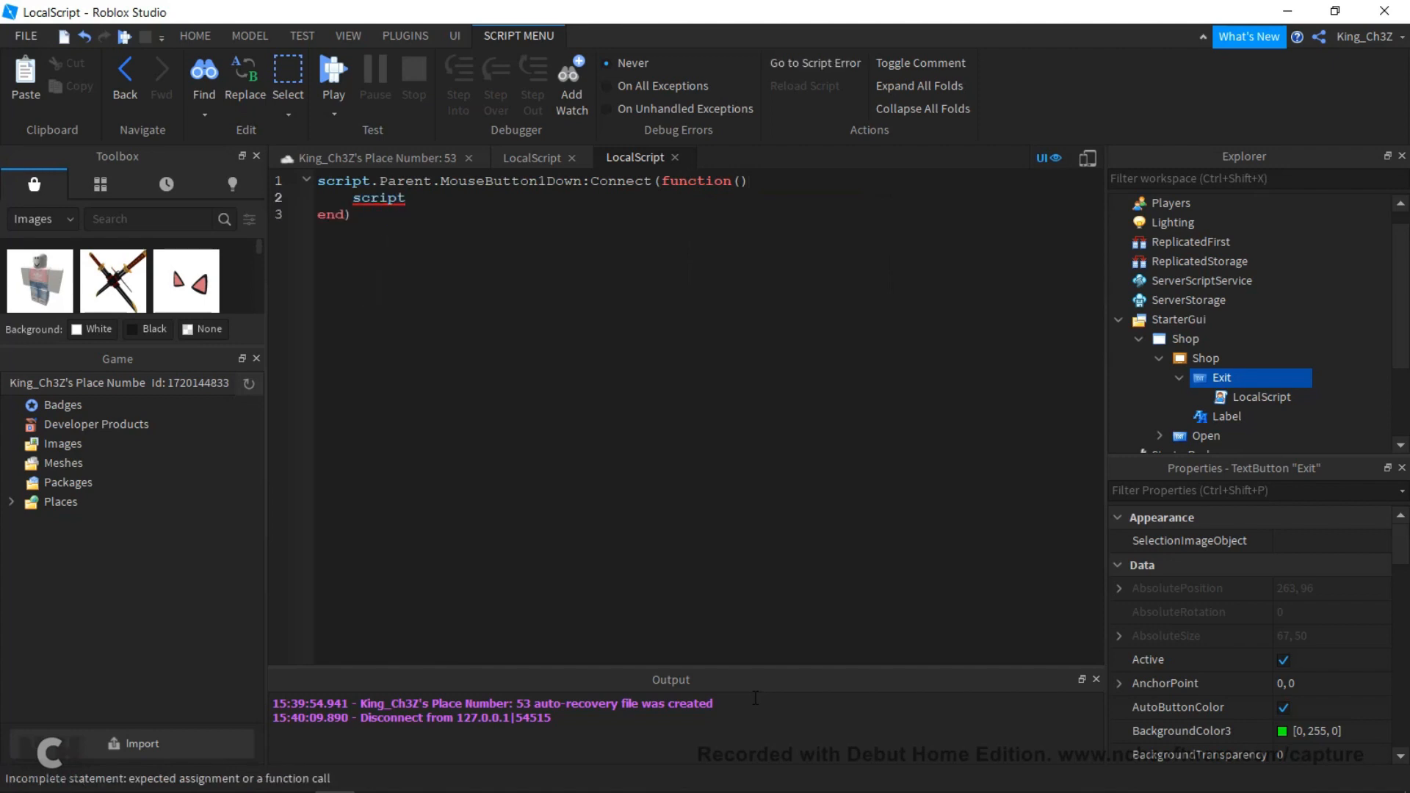
pyautogui.write('.Pa')
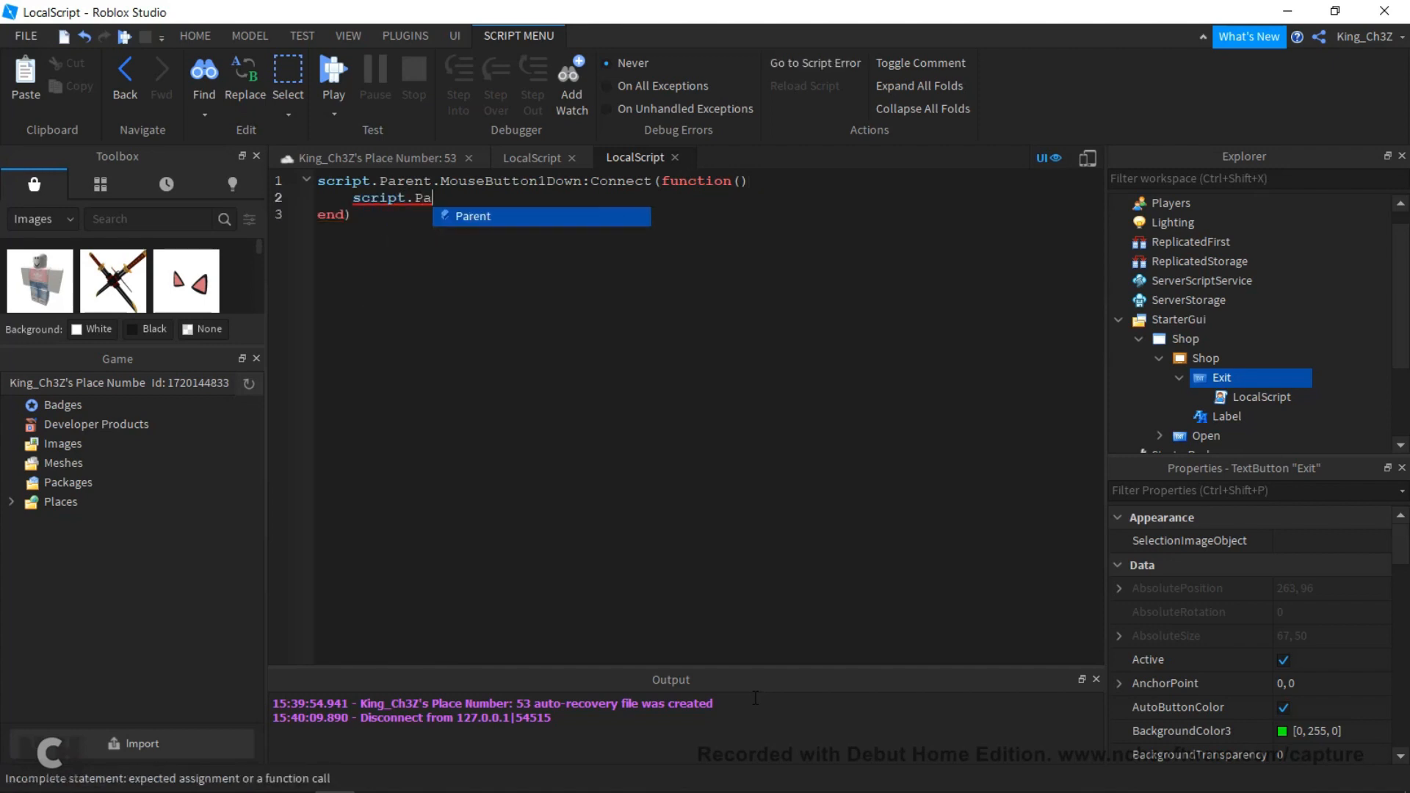
pyautogui.write('rent.')
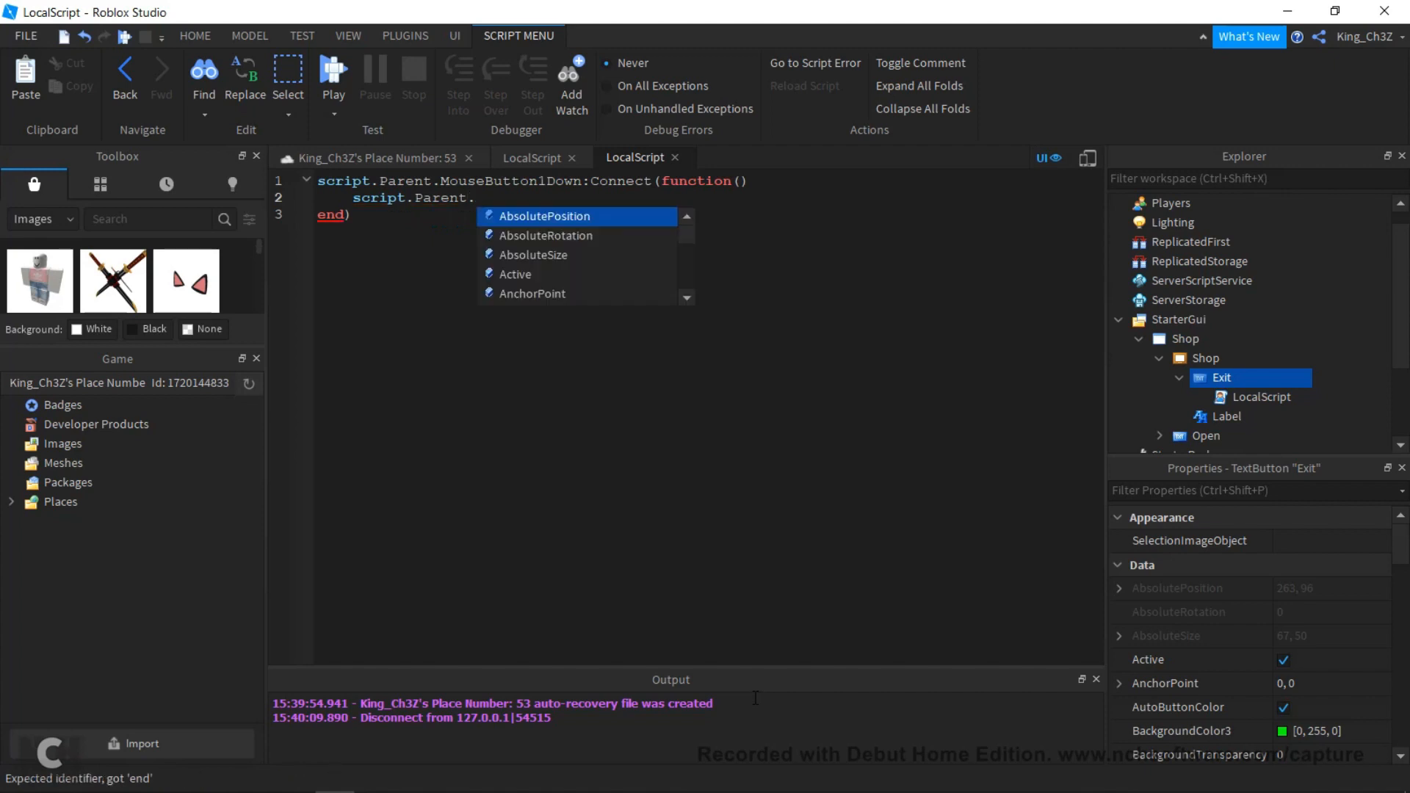
pyautogui.write('Parent')
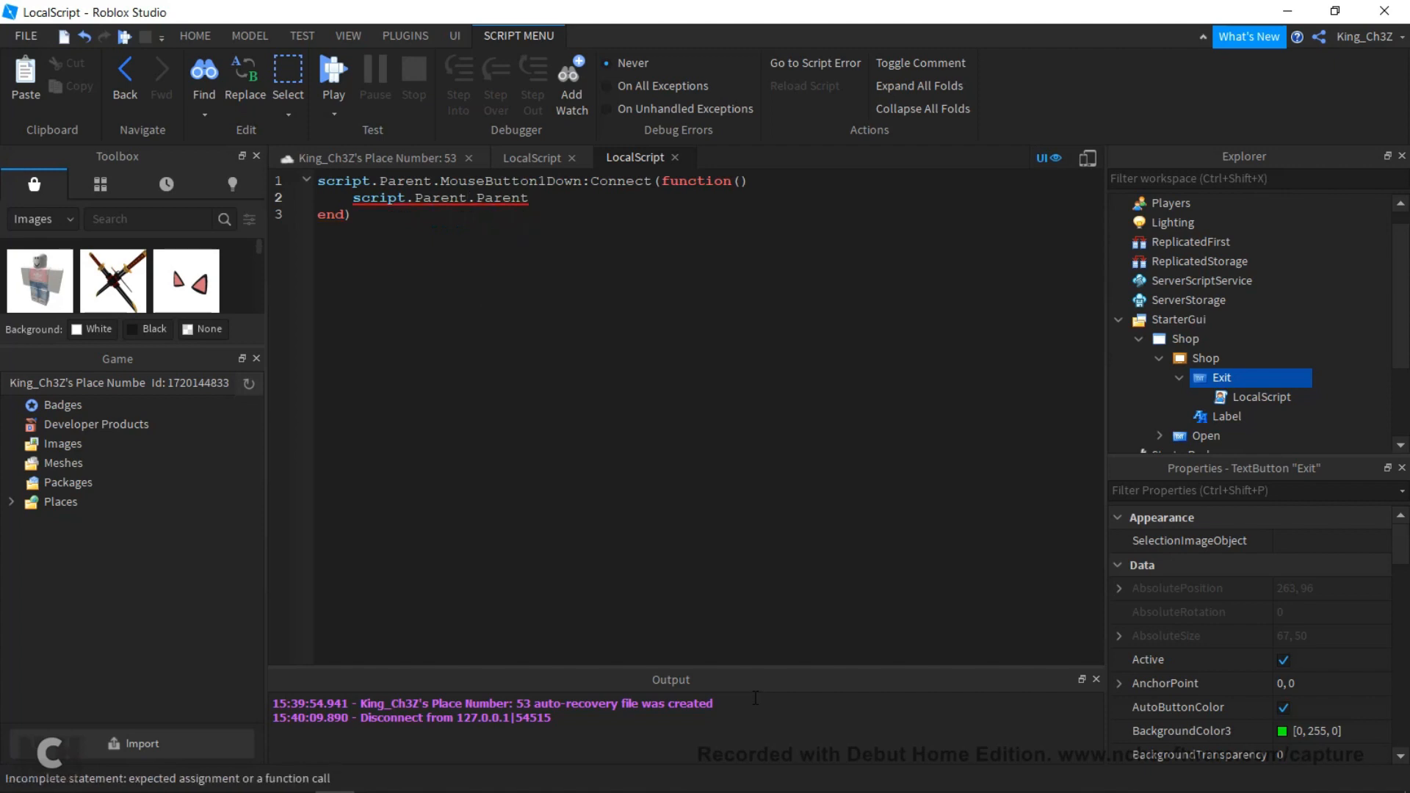
pyautogui.write('.Vis')
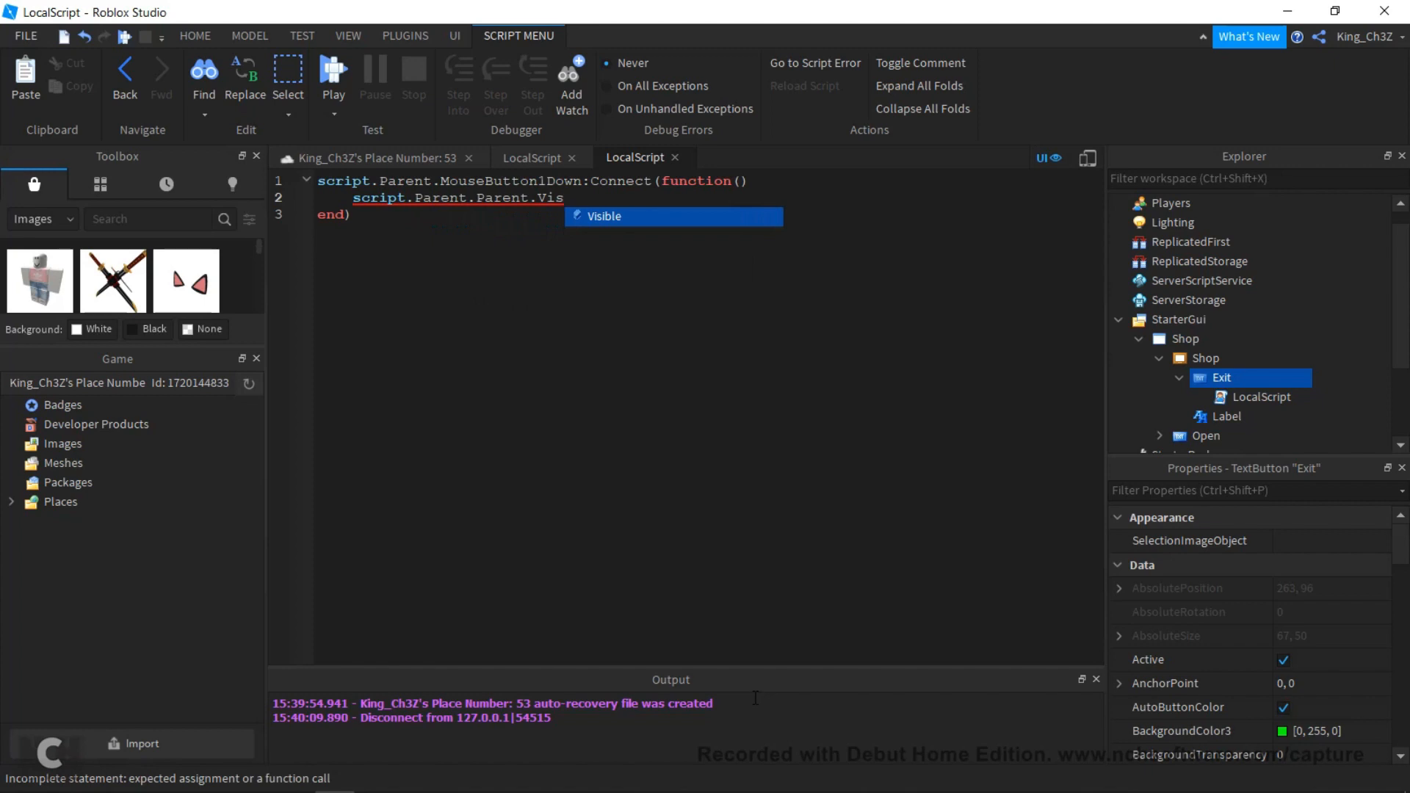
pyautogui.write('ible')
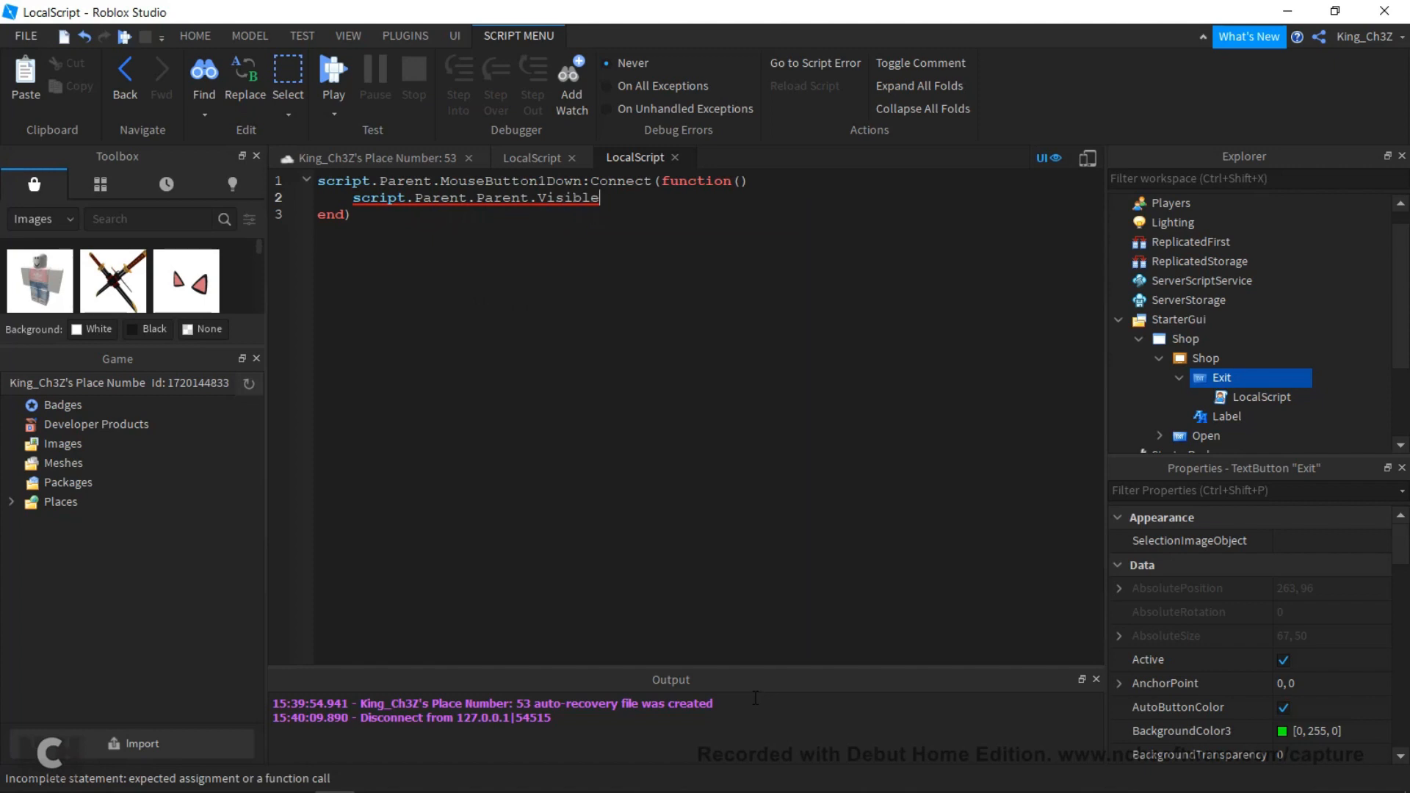
pyautogui.write(' = fale')
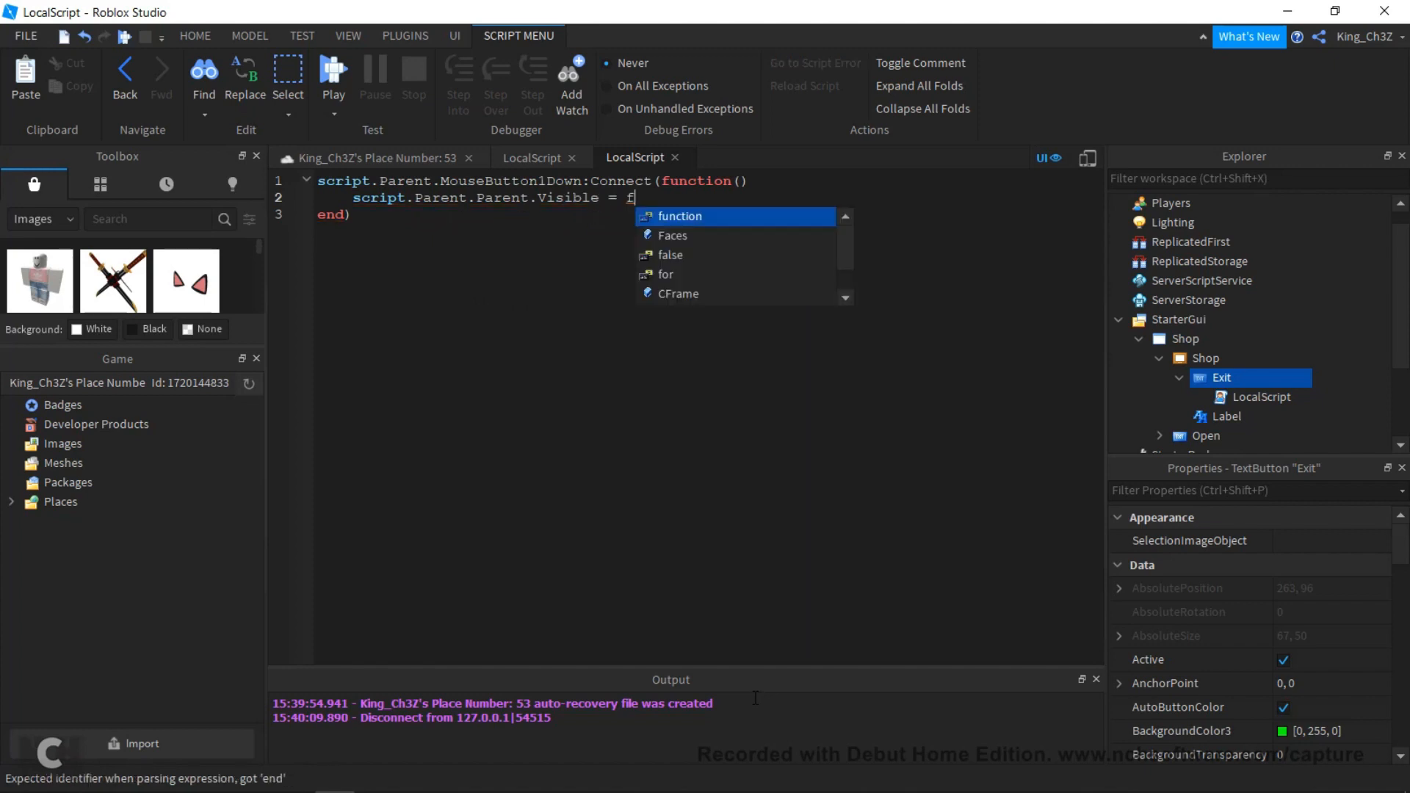
pyautogui.press('BackSpace')
pyautogui.press('BackSpace')
pyautogui.write('lse')
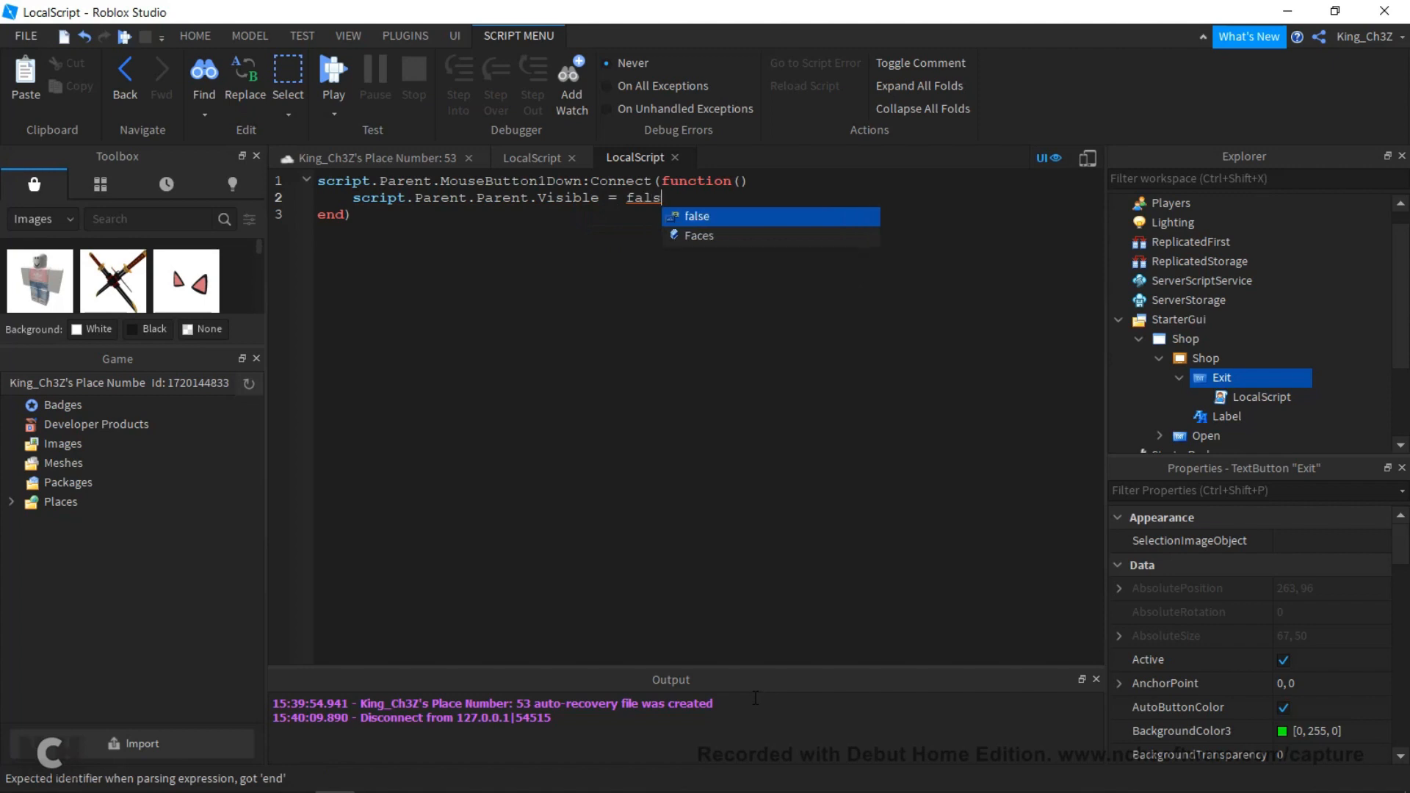
# - Playtest the shop GUI by repeatedly showing it with the Open button and closing it with the red X
pyautogui.click(328, 68)
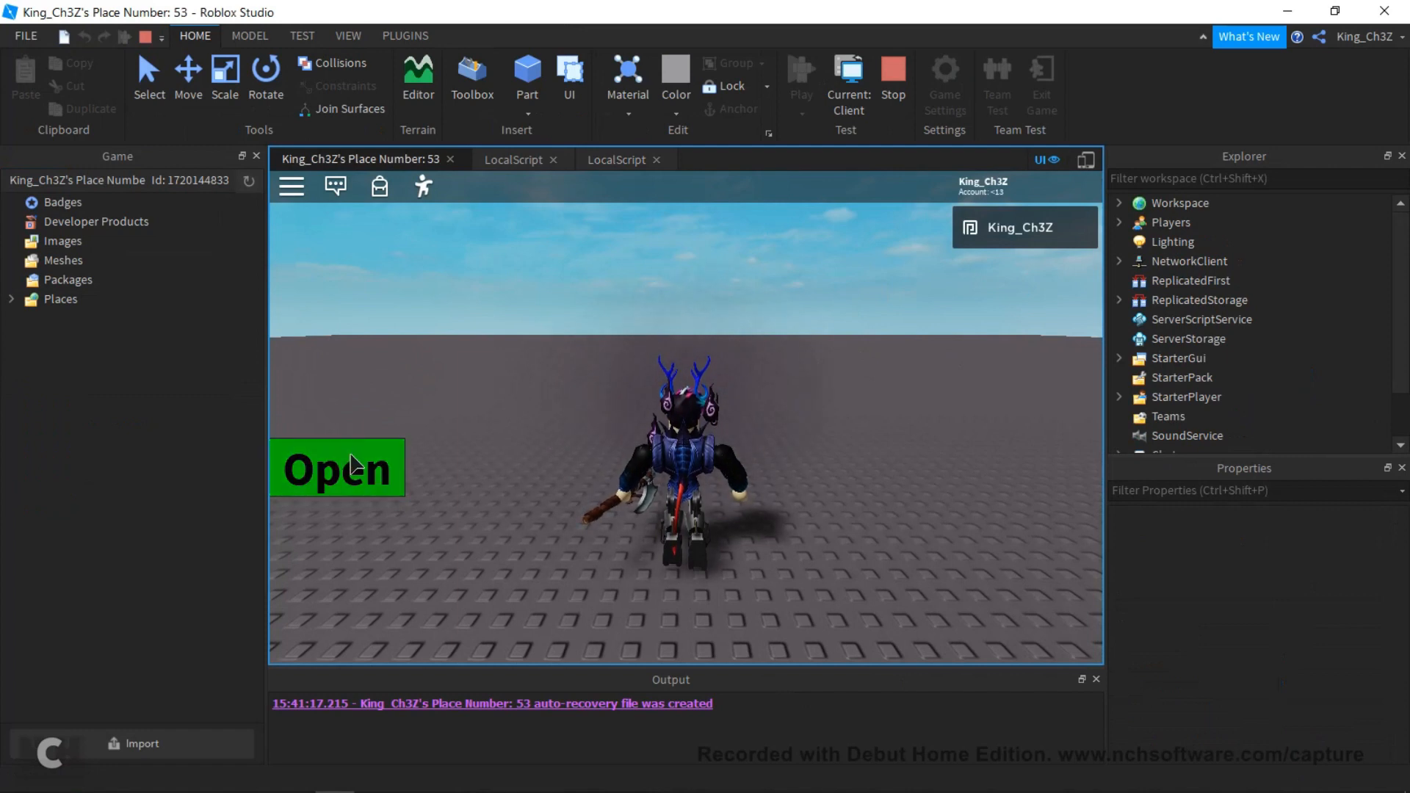
pyautogui.click(352, 465)
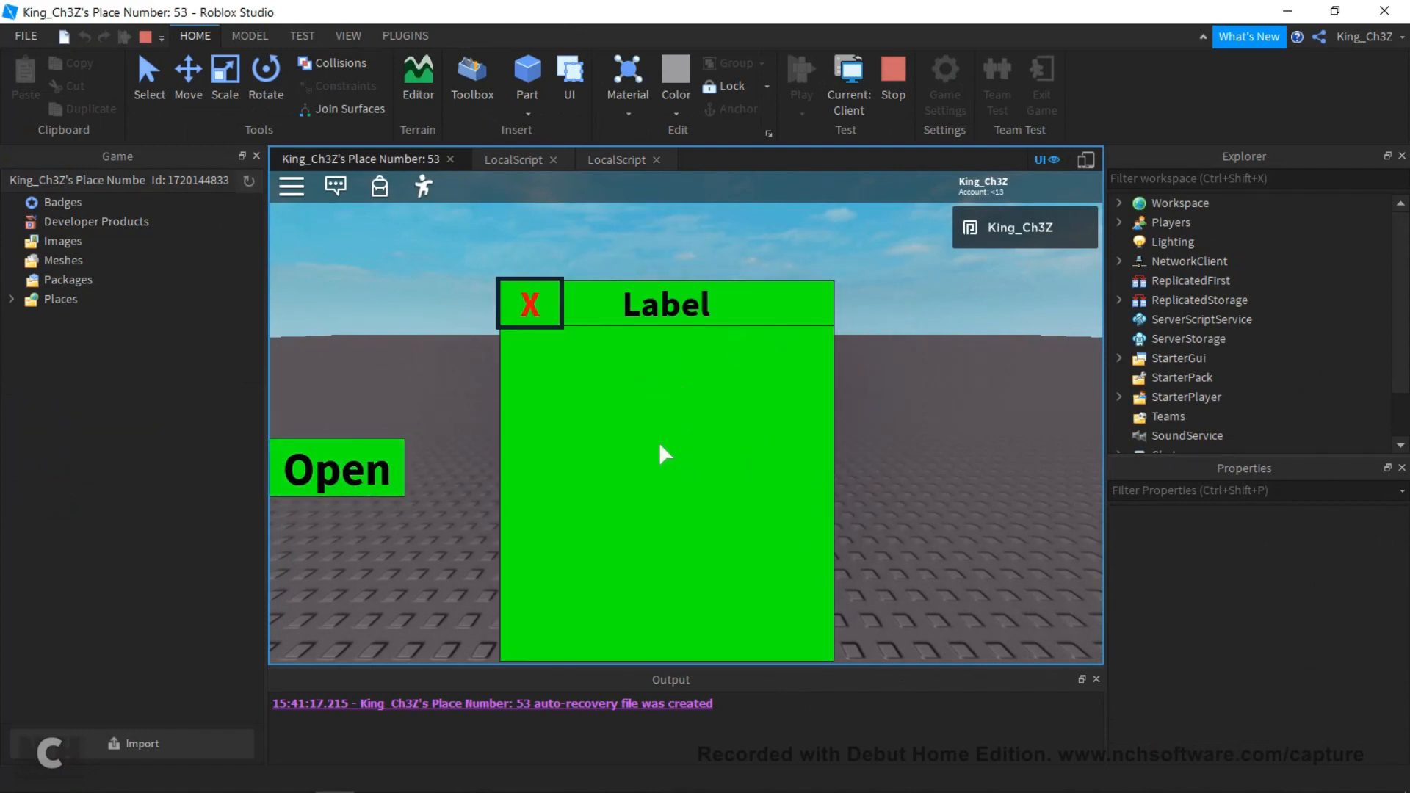
pyautogui.click(529, 321)
pyautogui.click(396, 481)
pyautogui.click(529, 312)
pyautogui.click(379, 454)
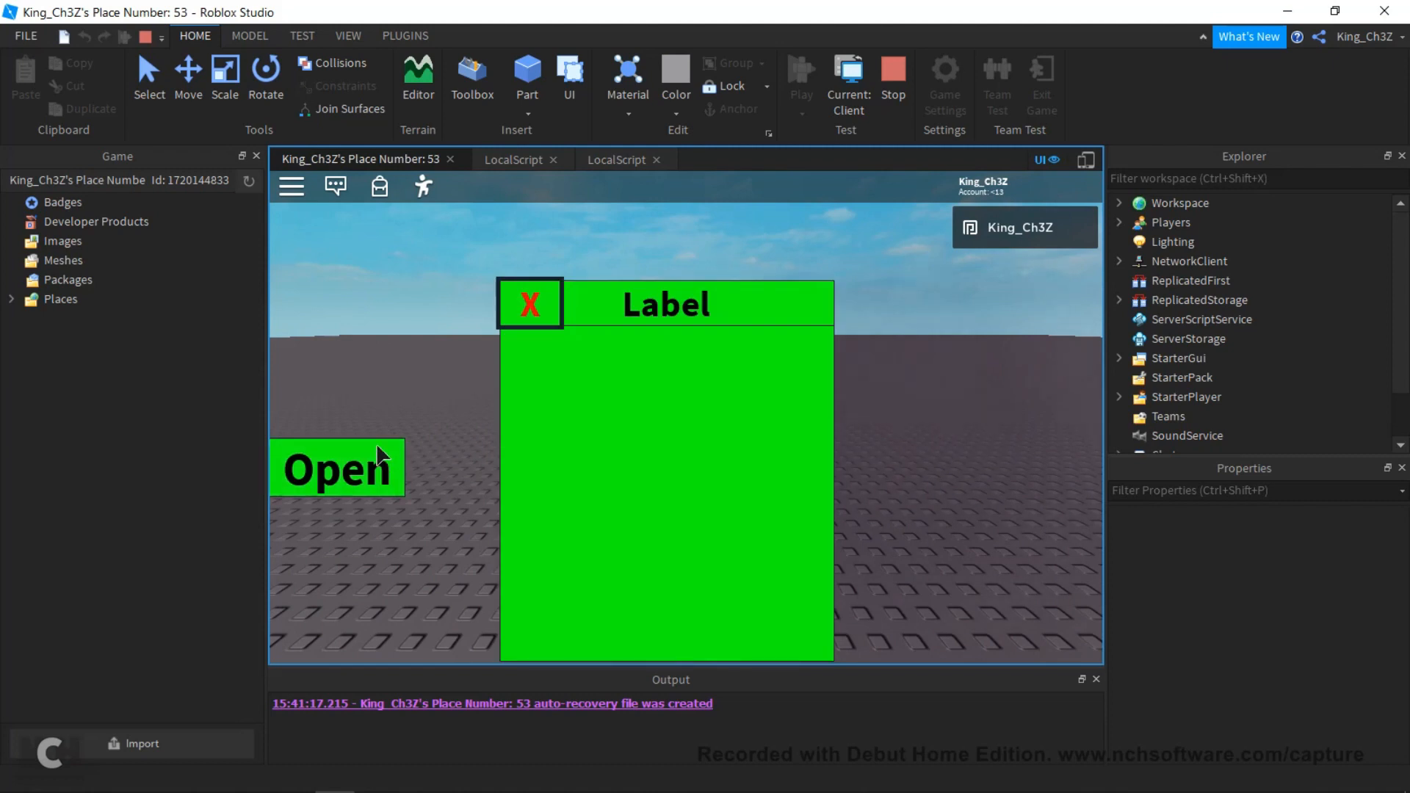
pyautogui.click(529, 303)
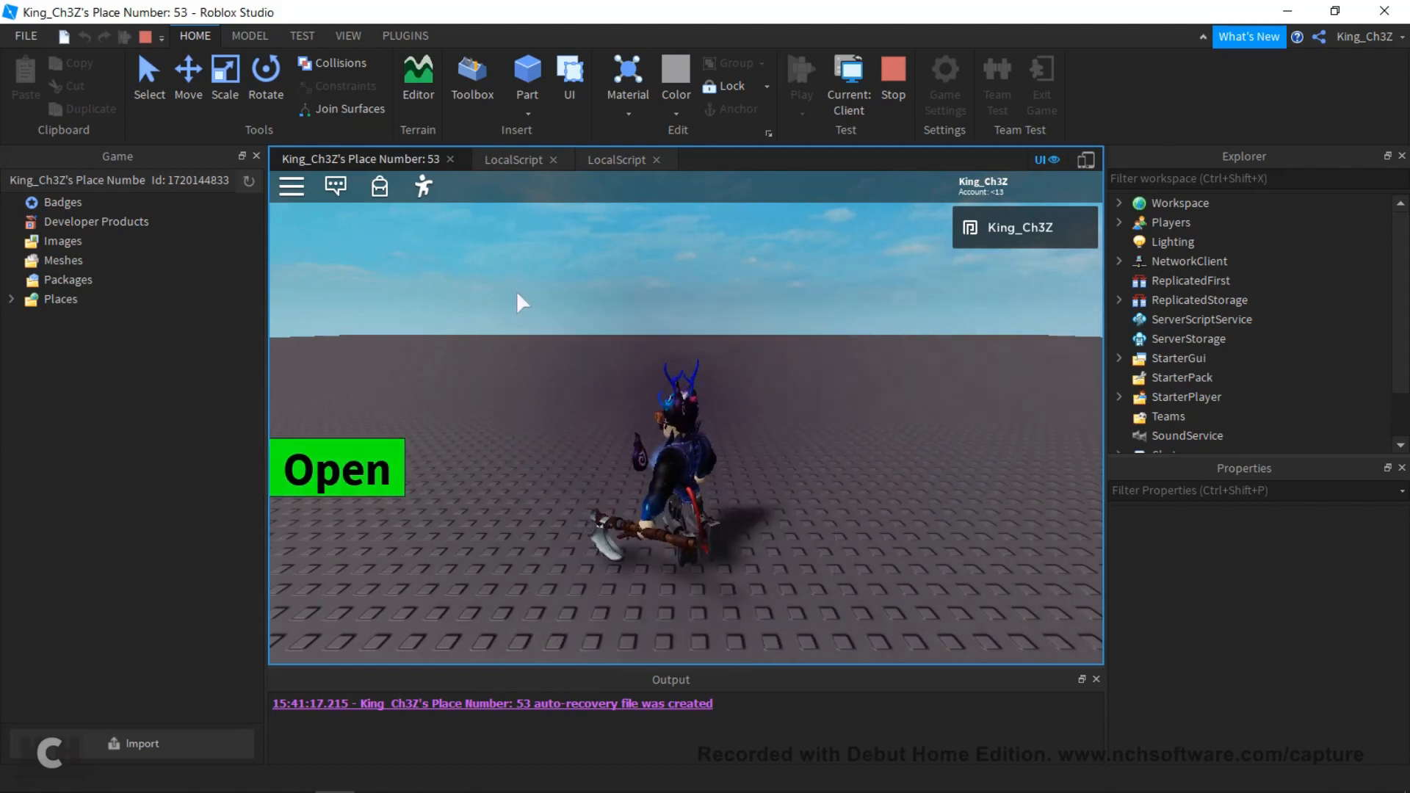